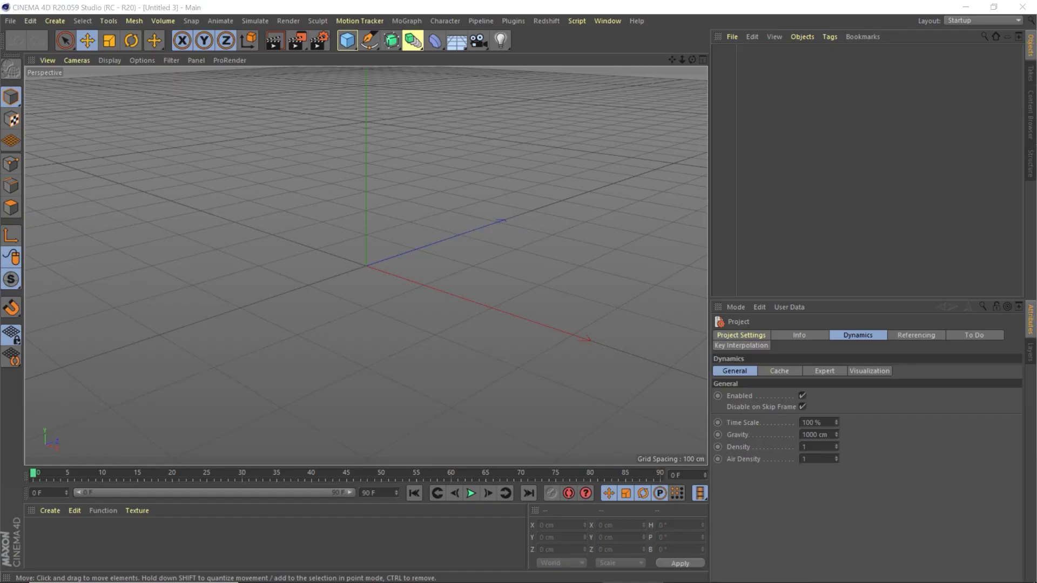
# Switch to the ornaments_0001.c4d project and play its animation to preview the ornaments filling the letter E
pyautogui.click(568, 22)
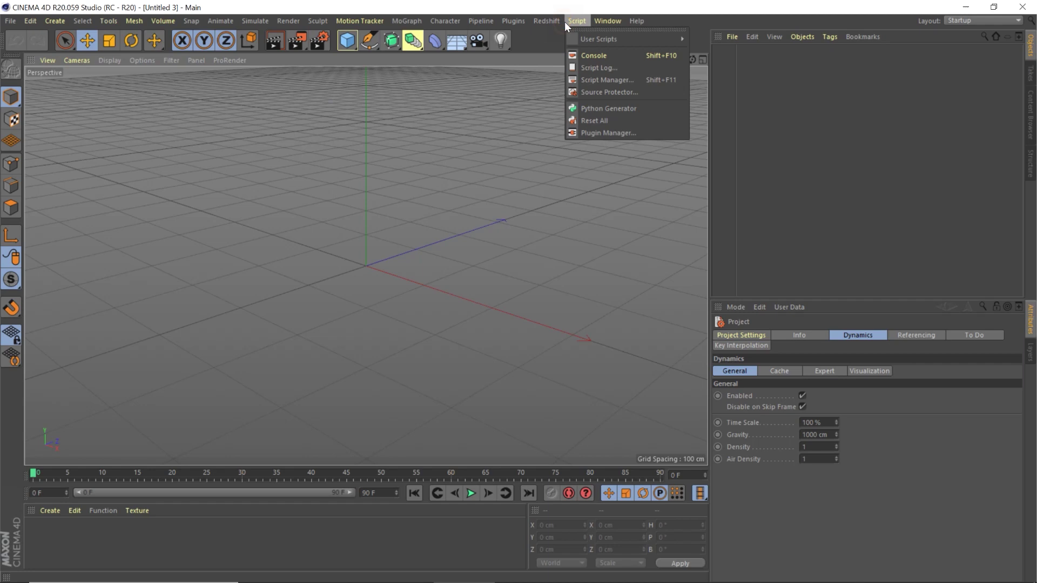
pyautogui.click(603, 355)
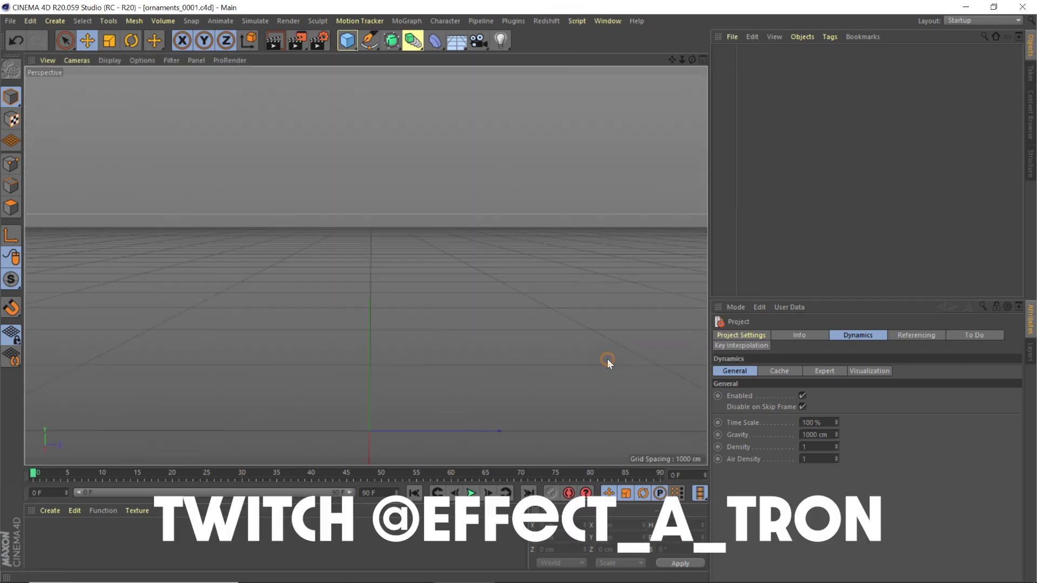
pyautogui.click(471, 493)
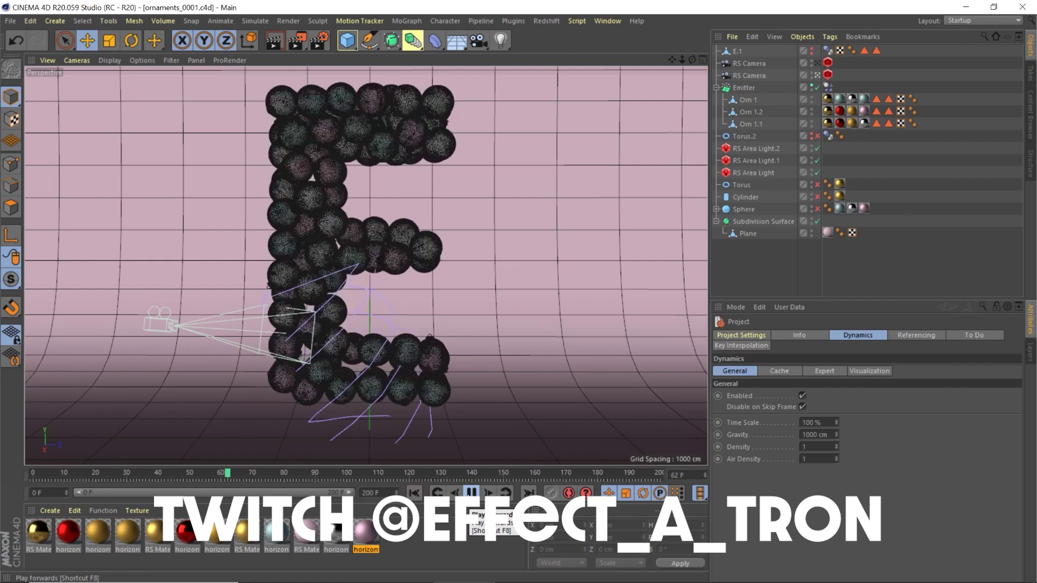
pyautogui.click(470, 492)
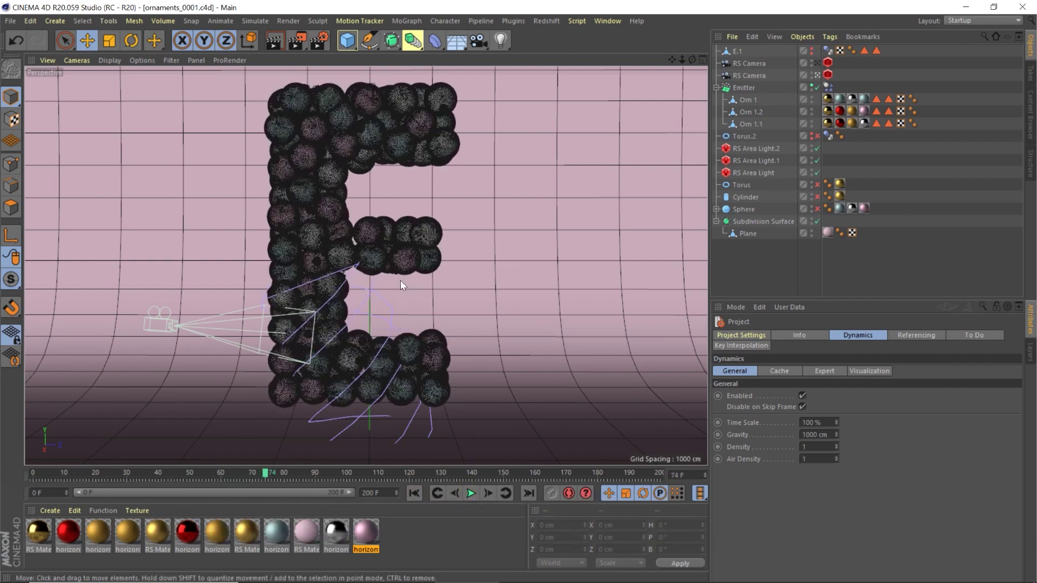
# Examine the finished ornament letter in the Redshift RenderView, then close the render window
pyautogui.click(546, 21)
pyautogui.click(555, 107)
pyautogui.moveTo(593, 105); pyautogui.dragTo(444, 86)
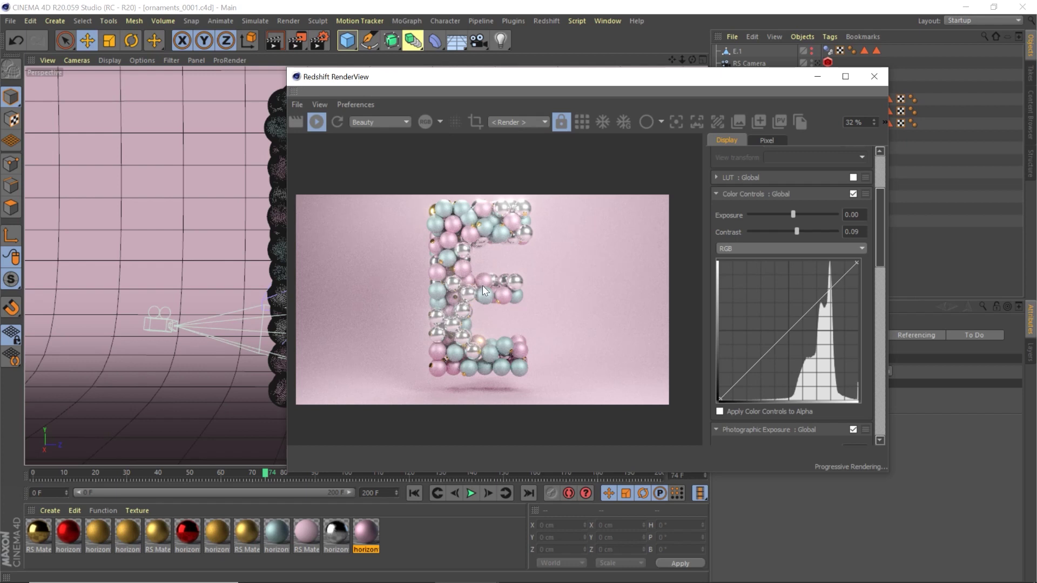
pyautogui.click(873, 76)
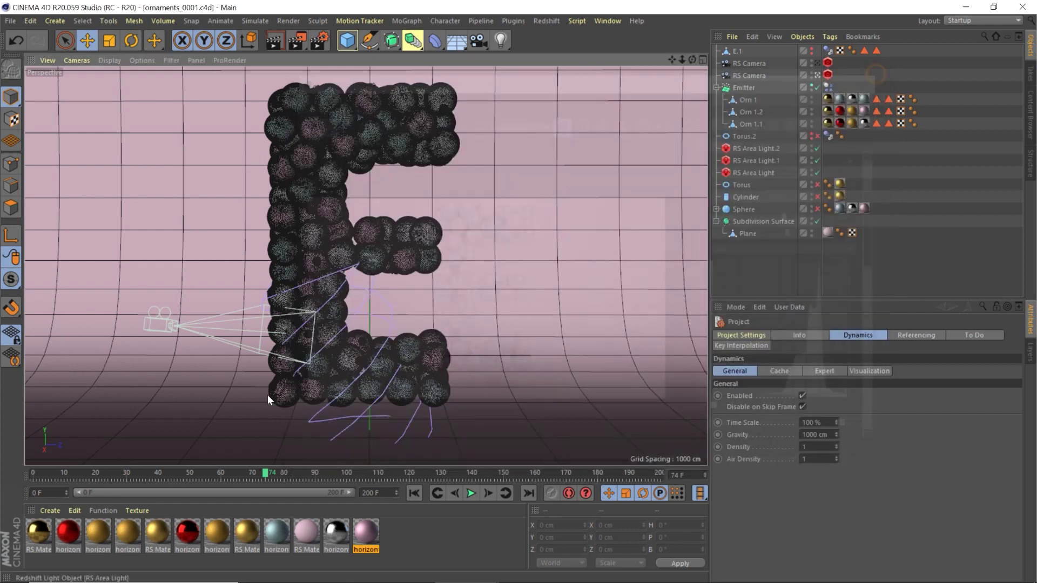
# Return to the Untitled 3 project and add a plane
pyautogui.click(607, 21)
pyautogui.click(630, 333)
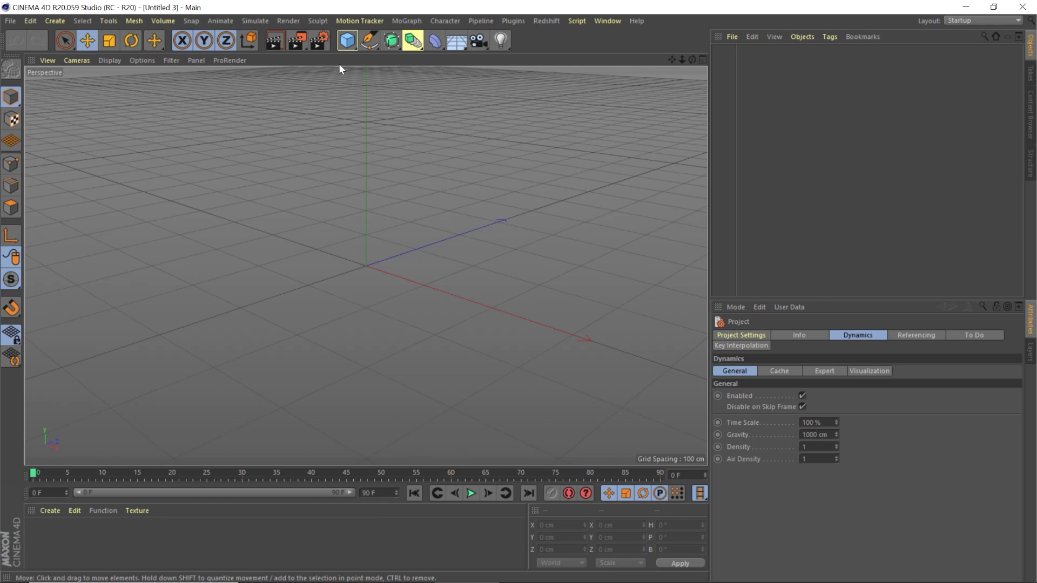
pyautogui.click(350, 45)
pyautogui.click(446, 79)
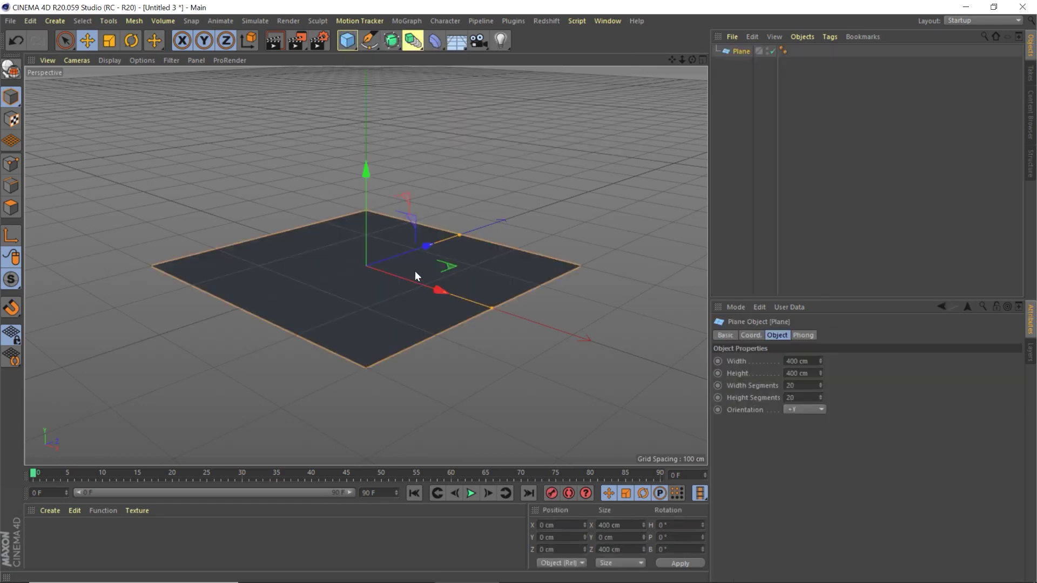
# Set the plane's width and height to 4000 cm, with 10 width segments and 10 height segments
pyautogui.click(797, 361)
pyautogui.write('0')
pyautogui.click(797, 374)
pyautogui.write('0')
pyautogui.press('Return')
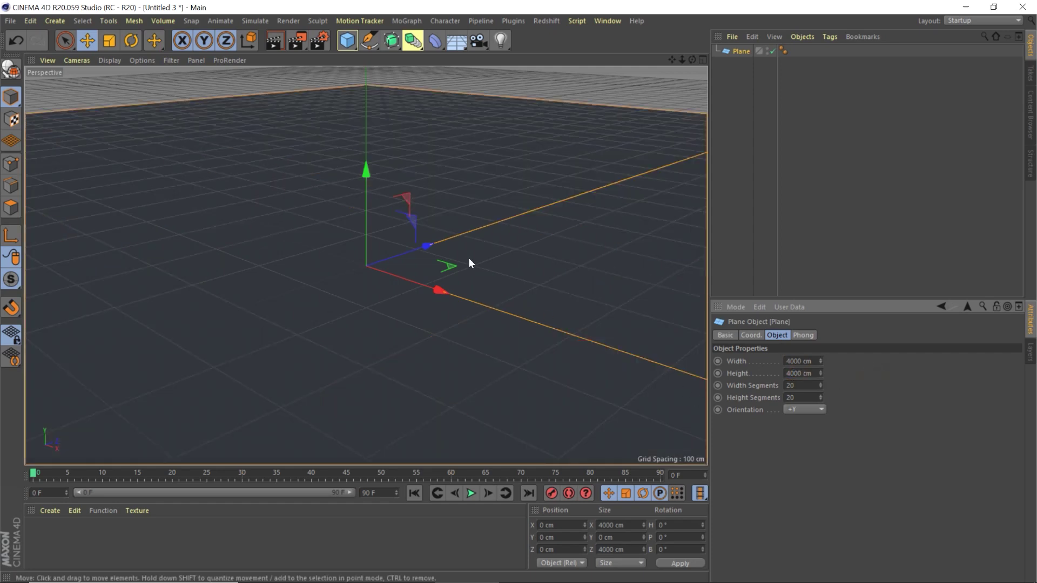
pyautogui.click(790, 386)
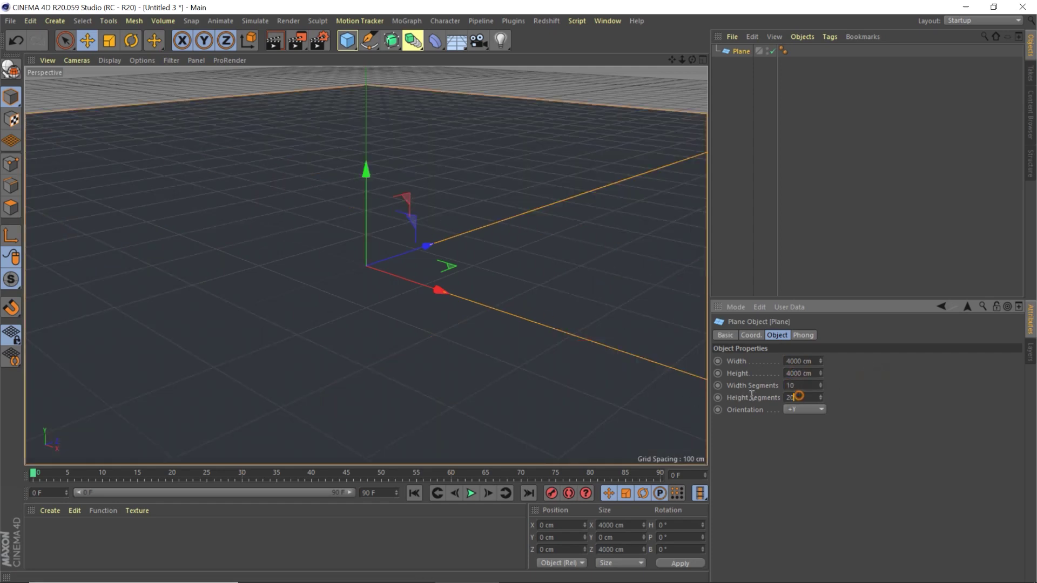
# Convert the plane to an editable polygon object and select all edges along its back side
pyautogui.click(11, 69)
pyautogui.scroll(-5, 590, 229)
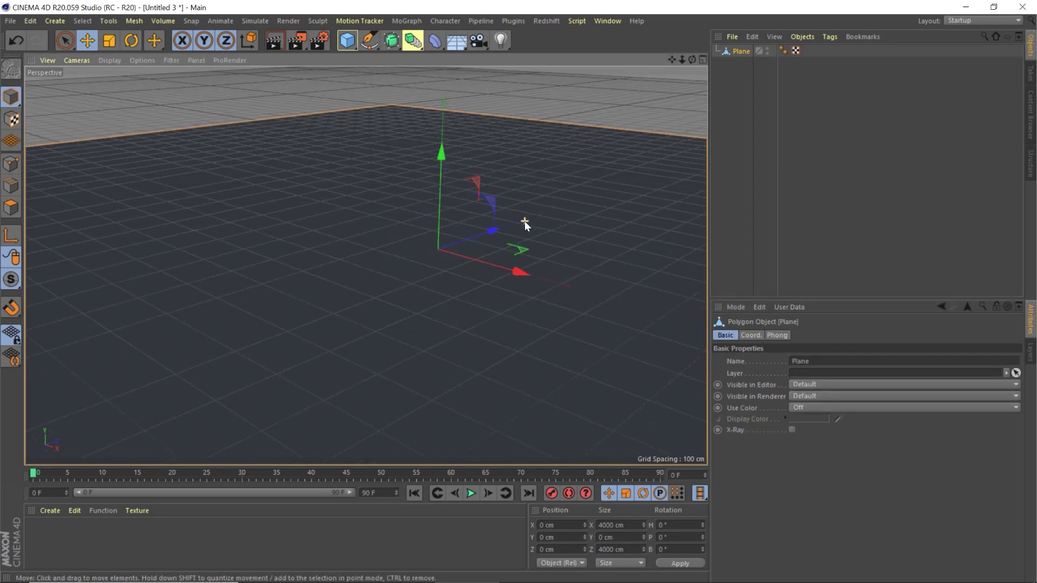
pyautogui.keyDown('alt'); pyautogui.moveTo(458, 244); pyautogui.dragTo(203, 356, button='middle'); pyautogui.keyUp('alt')
pyautogui.click(8, 190)
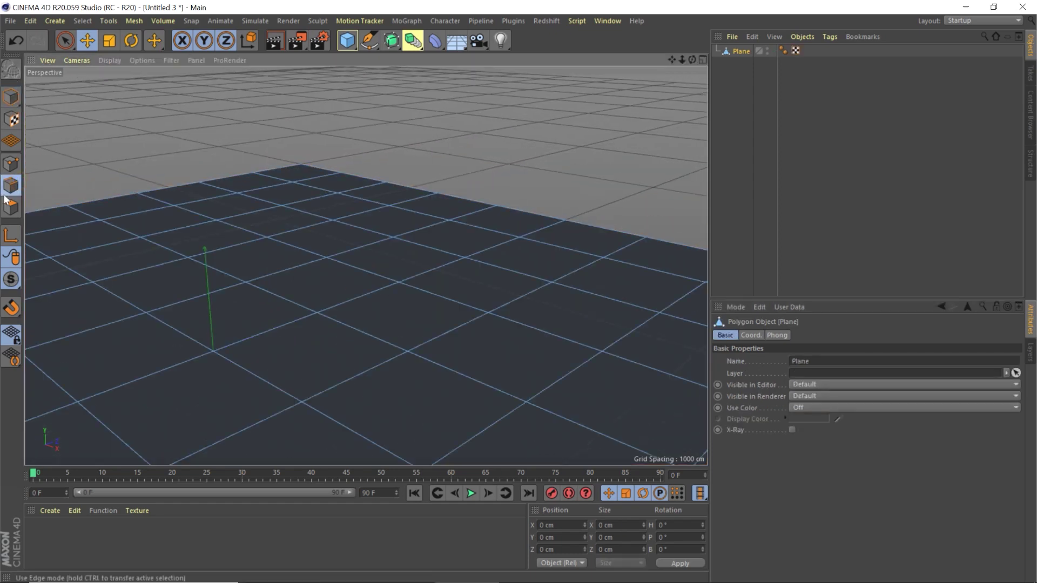
pyautogui.doubleClick(586, 228)
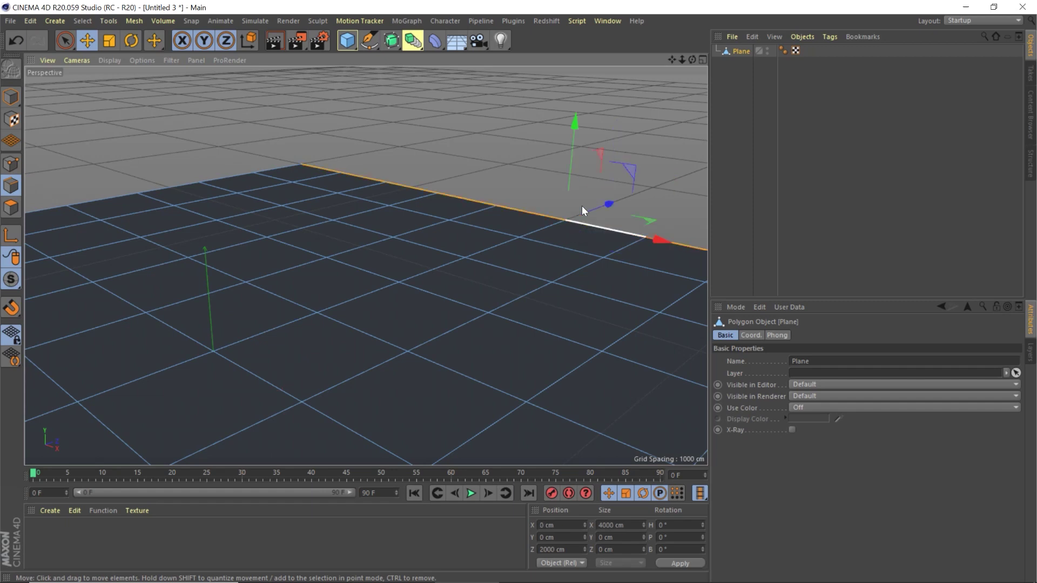
# Extrude the selected back edges in the Right view, first into a short slanted bend, then straight up to about 4747 cm, forming a backdrop
pyautogui.middleClick(523, 258)
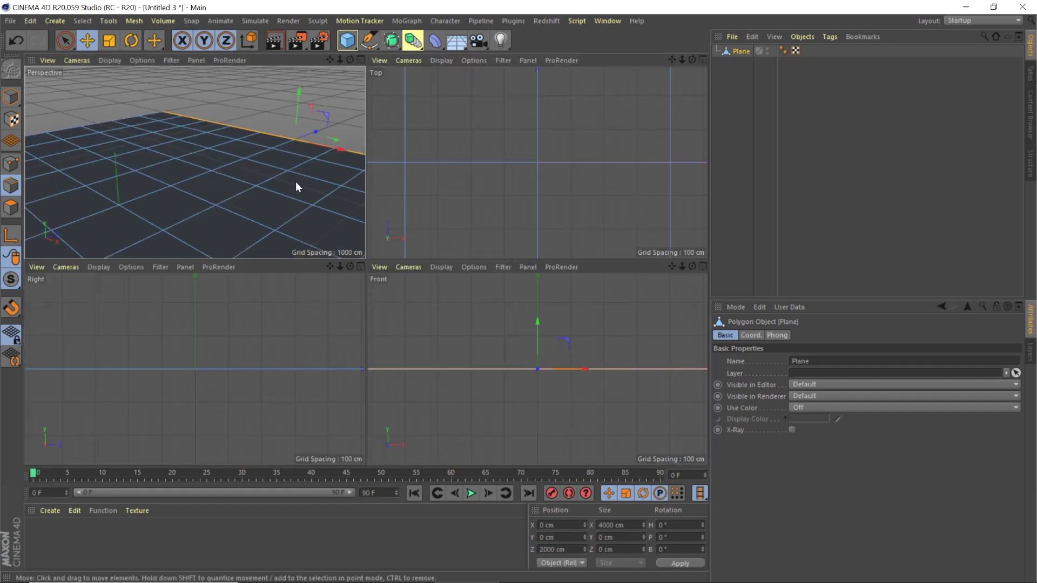
pyautogui.scroll(-5, 518, 330)
pyautogui.scroll(-5, 167, 347)
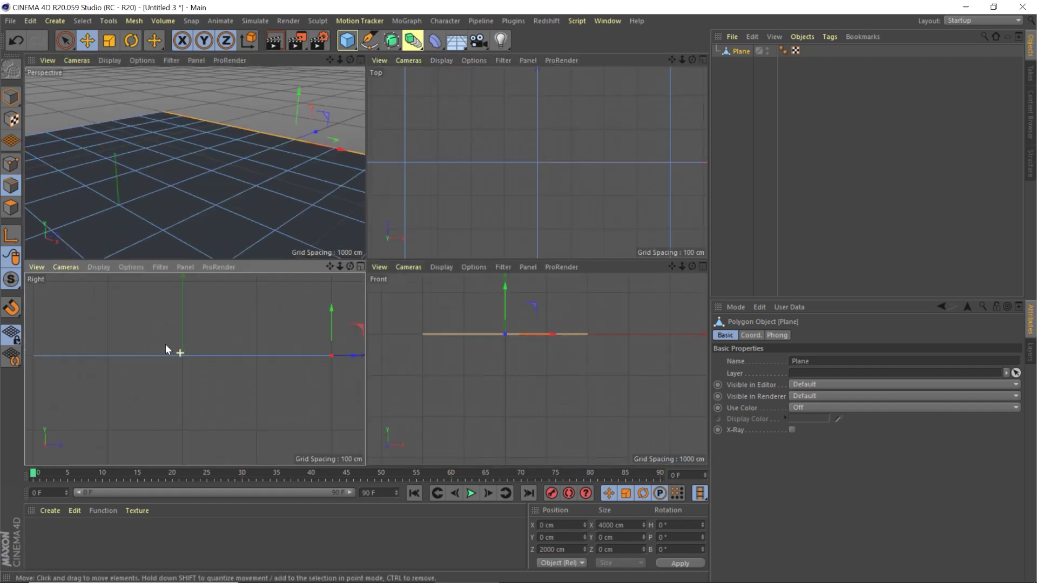
pyautogui.scroll(-3, 223, 315)
pyautogui.scroll(3, 210, 312)
pyautogui.keyDown('alt'); pyautogui.moveTo(199, 345); pyautogui.dragTo(172, 361, button='middle'); pyautogui.keyUp('alt')
pyautogui.moveTo(238, 383); pyautogui.dragTo(224, 277)
pyautogui.scroll(-3, 204, 324)
pyautogui.keyDown('alt'); pyautogui.moveTo(204, 324); pyautogui.dragTo(197, 366, button='middle'); pyautogui.keyUp('alt')
pyautogui.keyDown('ctrl'); pyautogui.moveTo(198, 369); pyautogui.dragTo(189, 293); pyautogui.keyUp('ctrl')
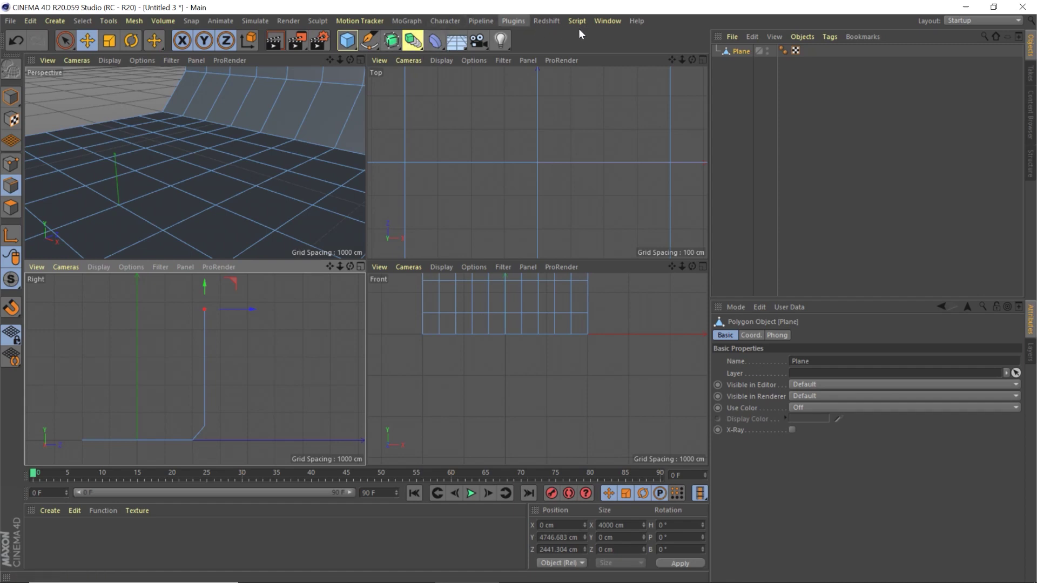
# Smooth the backdrop by adding a Subdivision Surface as the parent of the plane
pyautogui.click(394, 39)
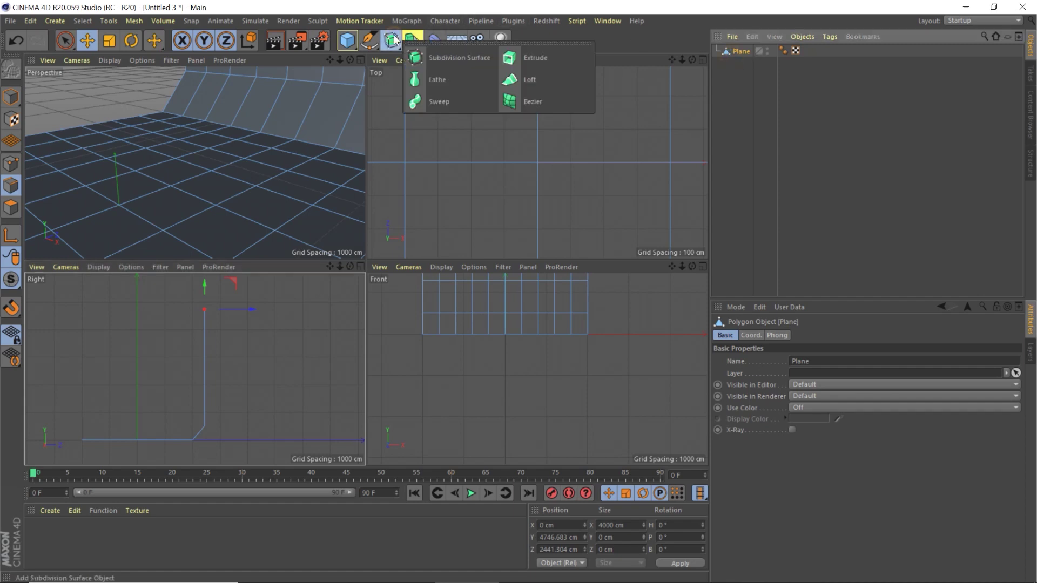
pyautogui.click(435, 57)
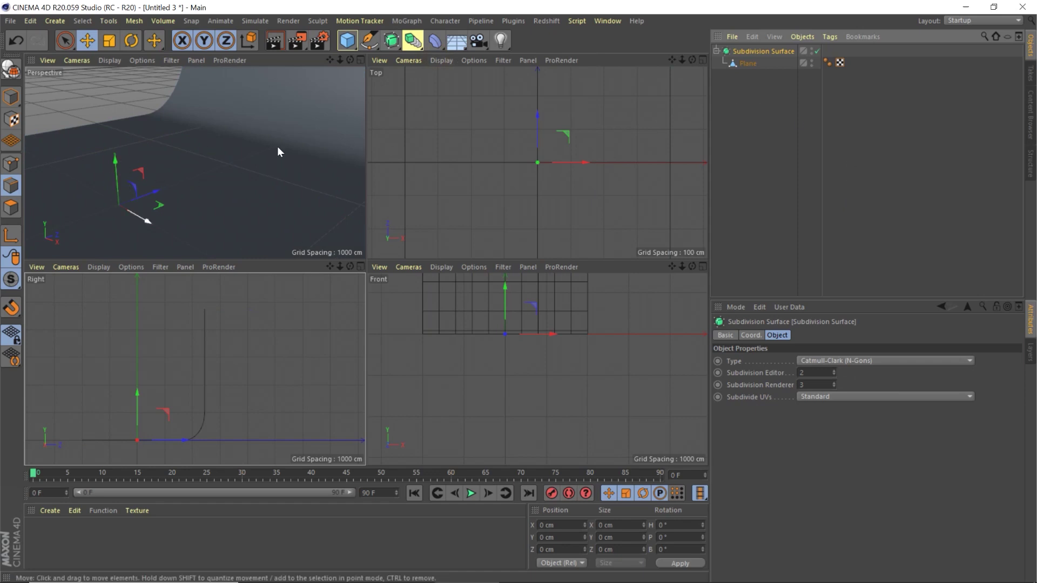
pyautogui.middleClick(233, 180)
pyautogui.moveTo(377, 246)
pyautogui.keyDown('alt'); pyautogui.mouseDown()
pyautogui.moveTo(425, 234)
pyautogui.moveTo(440, 246)
pyautogui.moveTo(363, 255)
pyautogui.mouseUp(); pyautogui.keyUp('alt')
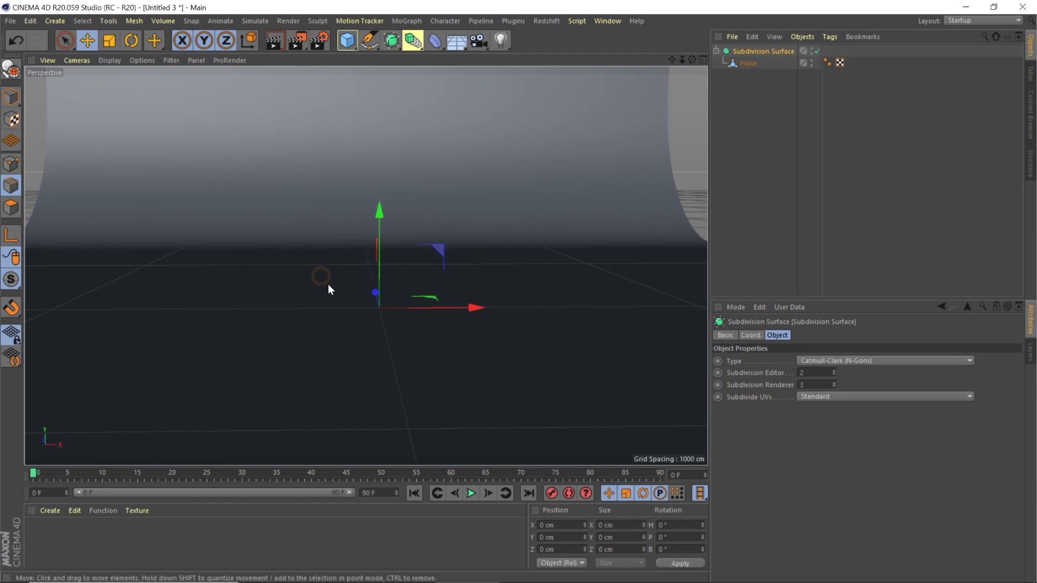
pyautogui.press('t')
pyautogui.moveTo(325, 304); pyautogui.dragTo(469, 258)
pyautogui.scroll(5, 361, 274)
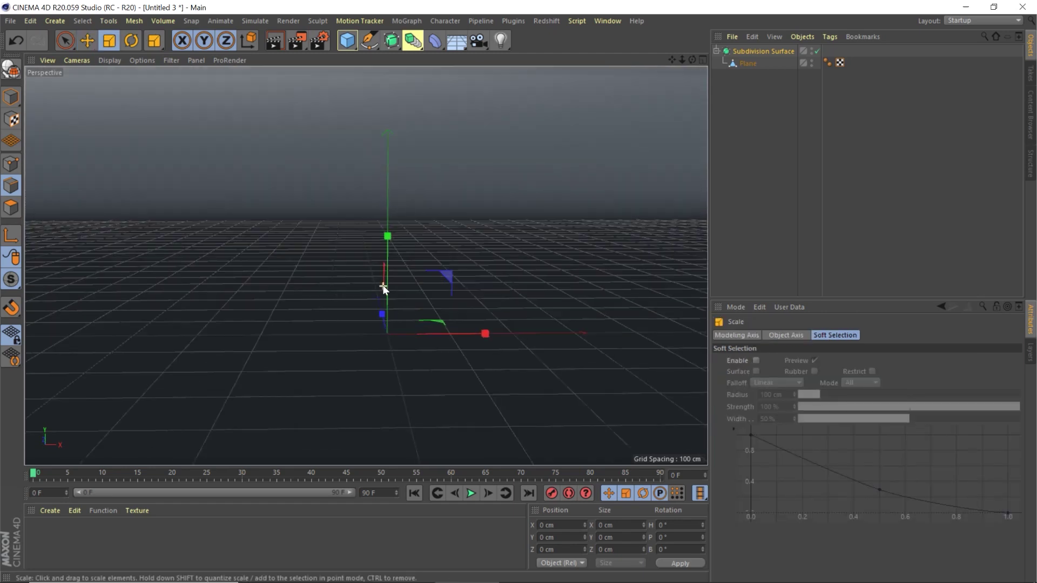
pyautogui.scroll(-5, 382, 286)
pyautogui.keyDown('alt'); pyautogui.moveTo(369, 285); pyautogui.dragTo(377, 304); pyautogui.keyUp('alt')
pyautogui.scroll(5, 377, 304)
# Create a Redshift material and apply it to the backdrop plane
pyautogui.click(55, 508)
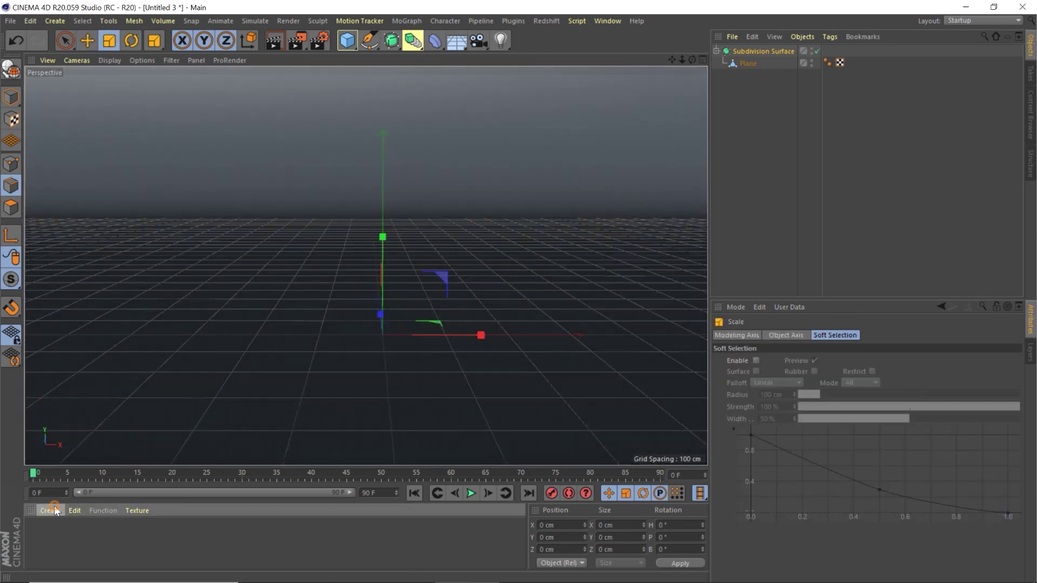
pyautogui.click(54, 510)
pyautogui.moveTo(90, 381)
pyautogui.moveTo(199, 382)
pyautogui.click(238, 383)
pyautogui.moveTo(39, 533); pyautogui.dragTo(747, 63)
# Set the RS Material's diffuse color to near-white with V at 94% and its reflection roughness to 1
pyautogui.doubleClick(41, 525)
pyautogui.doubleClick(38, 532)
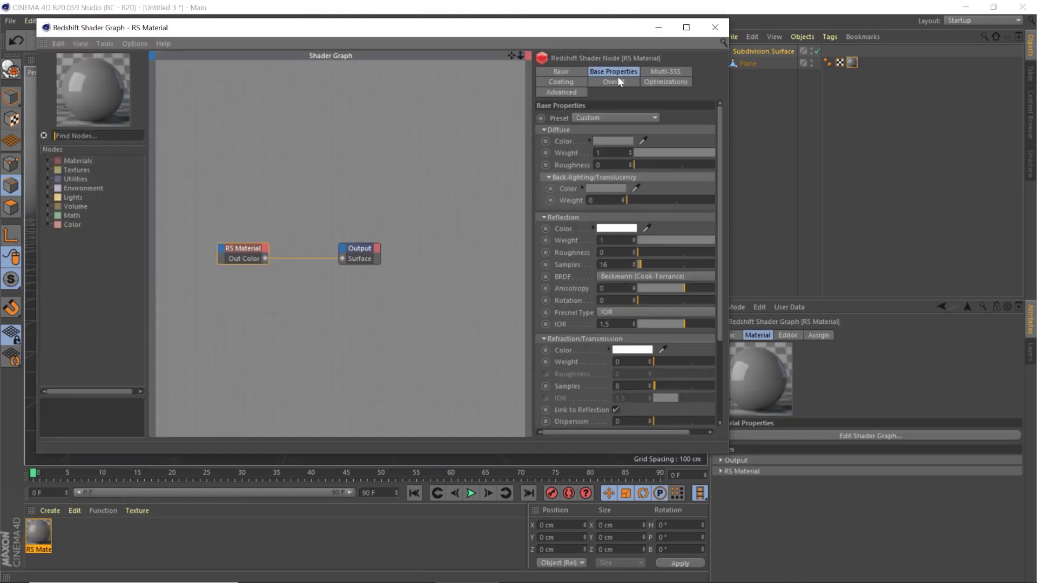
pyautogui.click(610, 142)
pyautogui.click(711, 168)
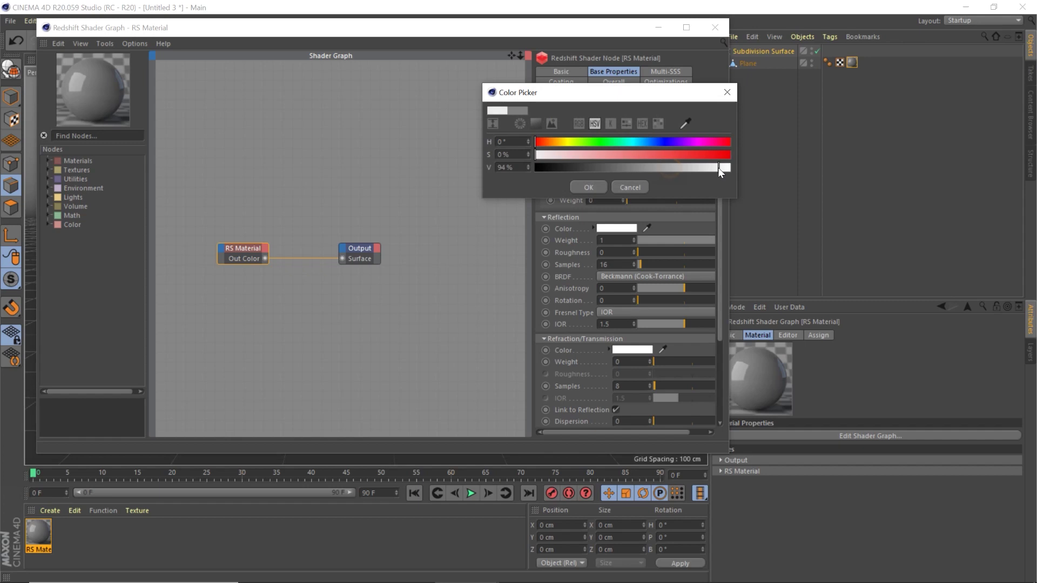
pyautogui.click(583, 187)
pyautogui.moveTo(639, 252); pyautogui.dragTo(706, 251)
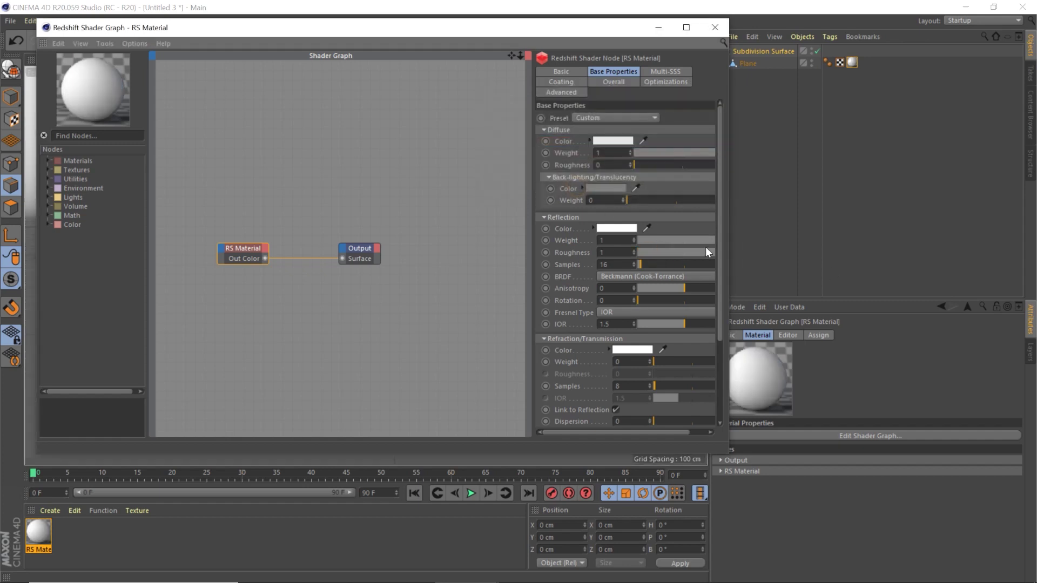
pyautogui.click(714, 27)
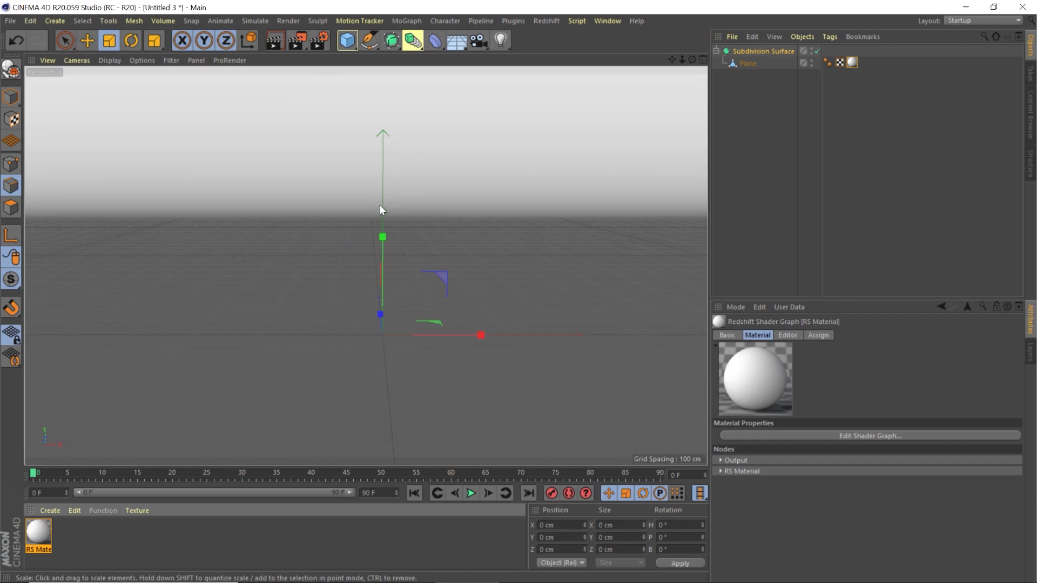
# Add a sphere and raise it above the backdrop floor
pyautogui.scroll(-3, 379, 208)
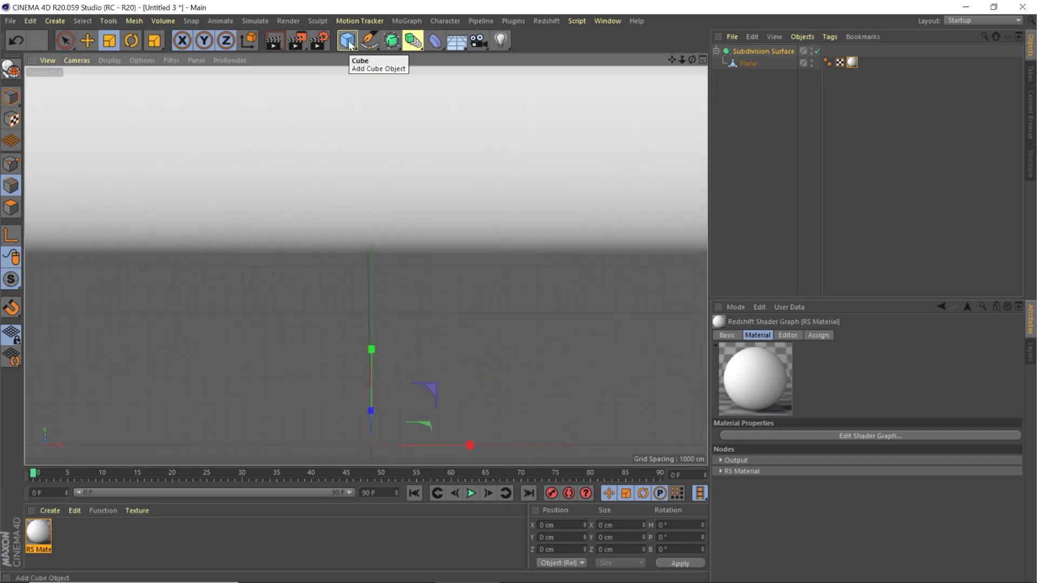
pyautogui.click(349, 43)
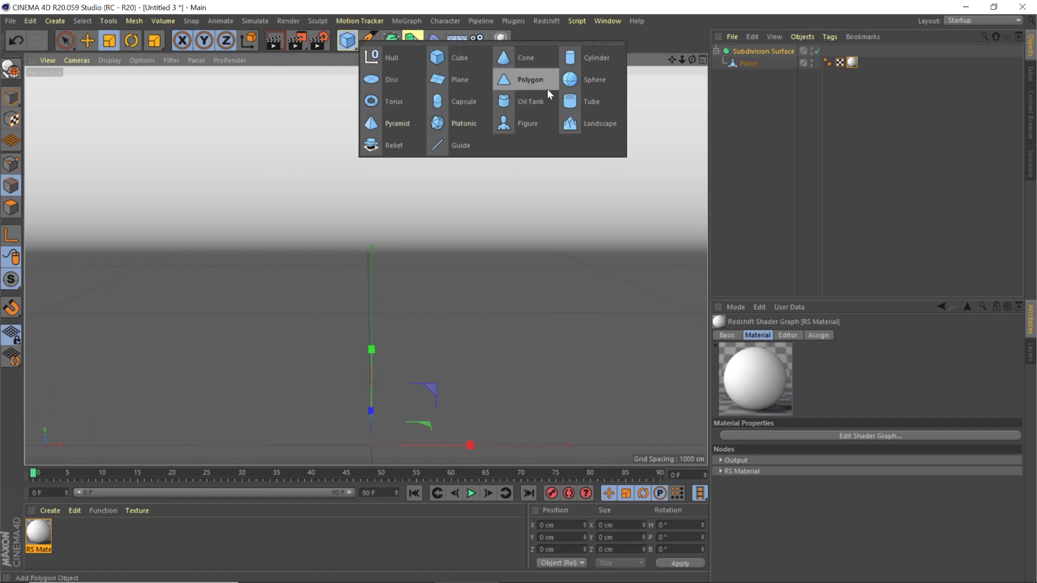
pyautogui.click(580, 81)
pyautogui.moveTo(373, 377); pyautogui.dragTo(374, 251)
# Set the sphere's radius to 20 cm and its segments to 64
pyautogui.click(747, 53)
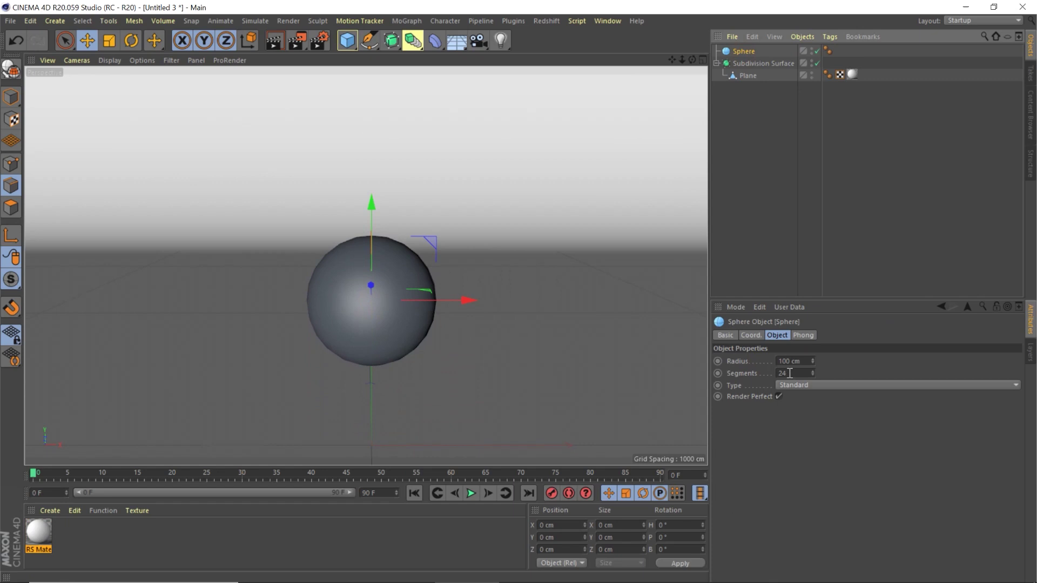
pyautogui.click(803, 372)
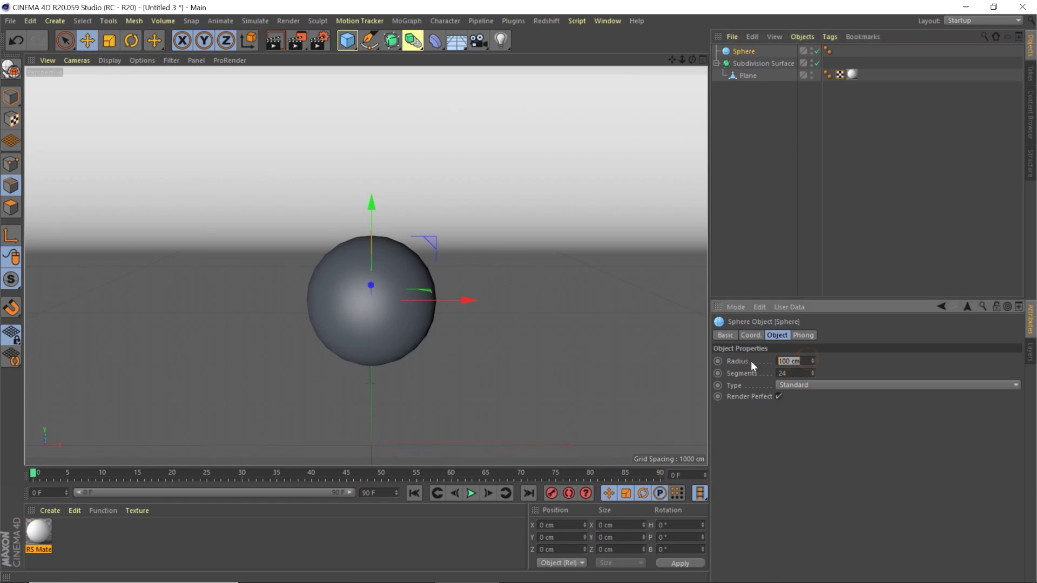
pyautogui.write('20')
pyautogui.press('Return')
pyautogui.scroll(2, 363, 287)
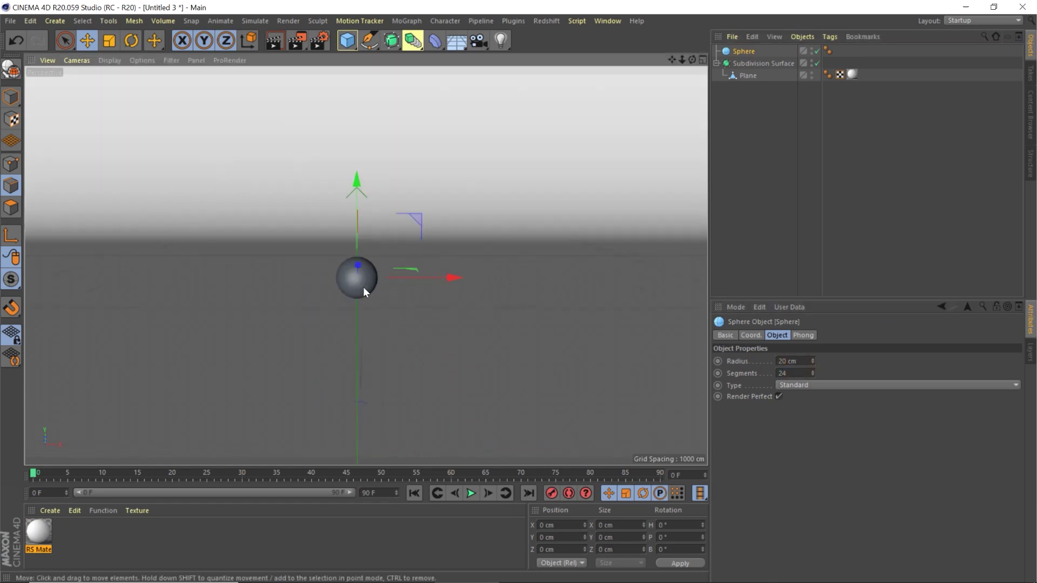
pyautogui.scroll(3, 359, 281)
pyautogui.doubleClick(793, 372)
pyautogui.write('64')
pyautogui.press('Return')
# Display the scene in Gouraud Shading (Lines) and change the sphere to the Icosahedron type with 32 segments
pyautogui.click(109, 60)
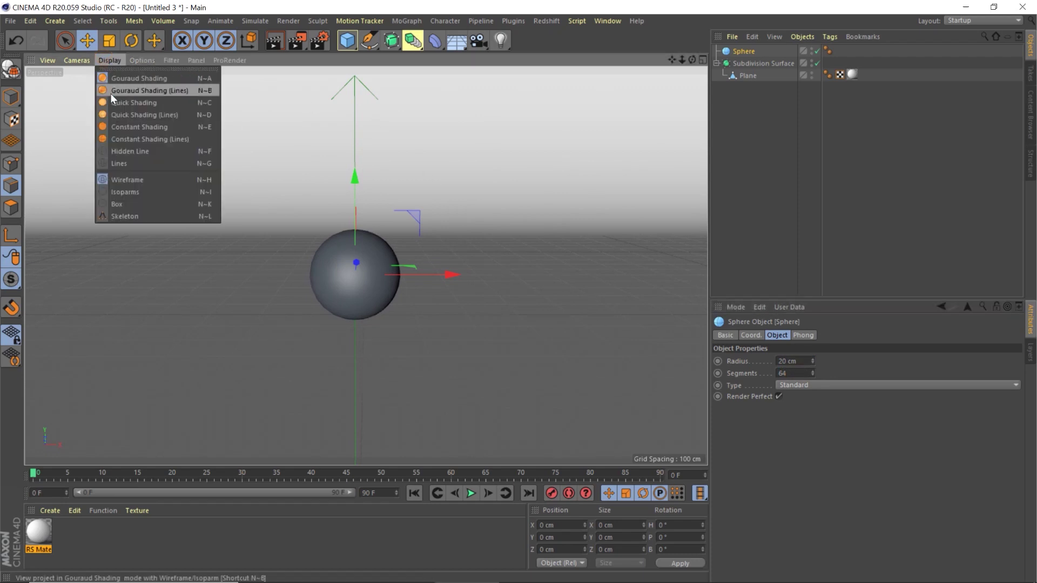
pyautogui.click(111, 91)
pyautogui.click(810, 384)
pyautogui.click(800, 446)
pyautogui.scroll(2, 351, 278)
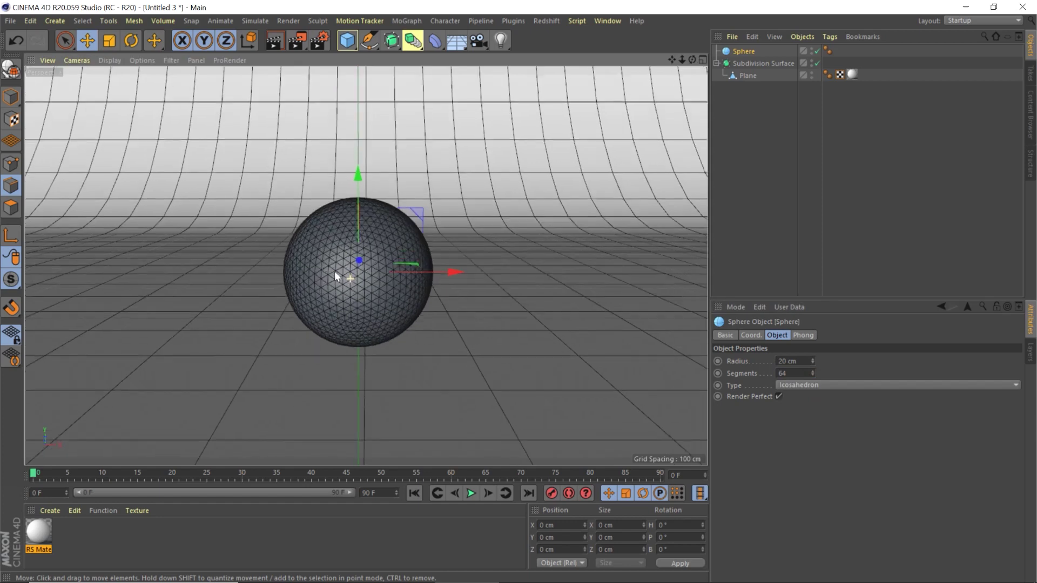
pyautogui.click(805, 372)
pyautogui.write('32')
pyautogui.press('Return')
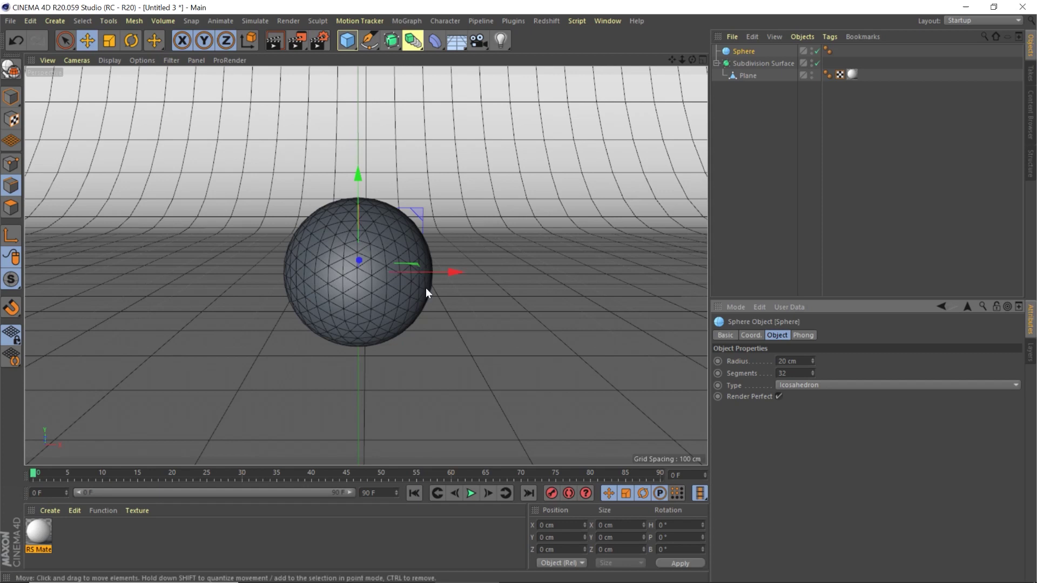
# Add a cylinder and move it straight up from the floor to the sphere's position
pyautogui.click(350, 44)
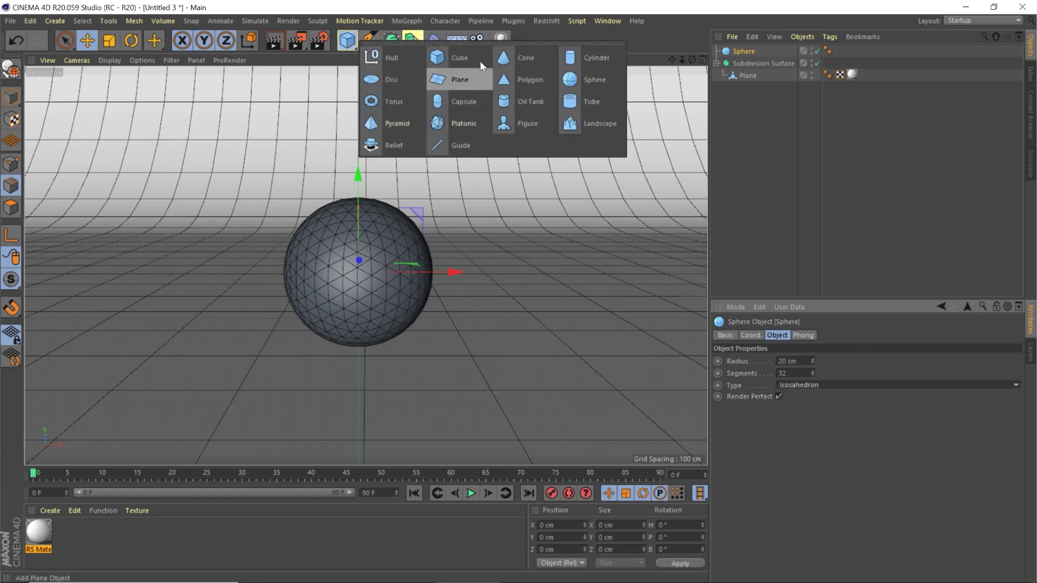
pyautogui.click(565, 58)
pyautogui.press('e')
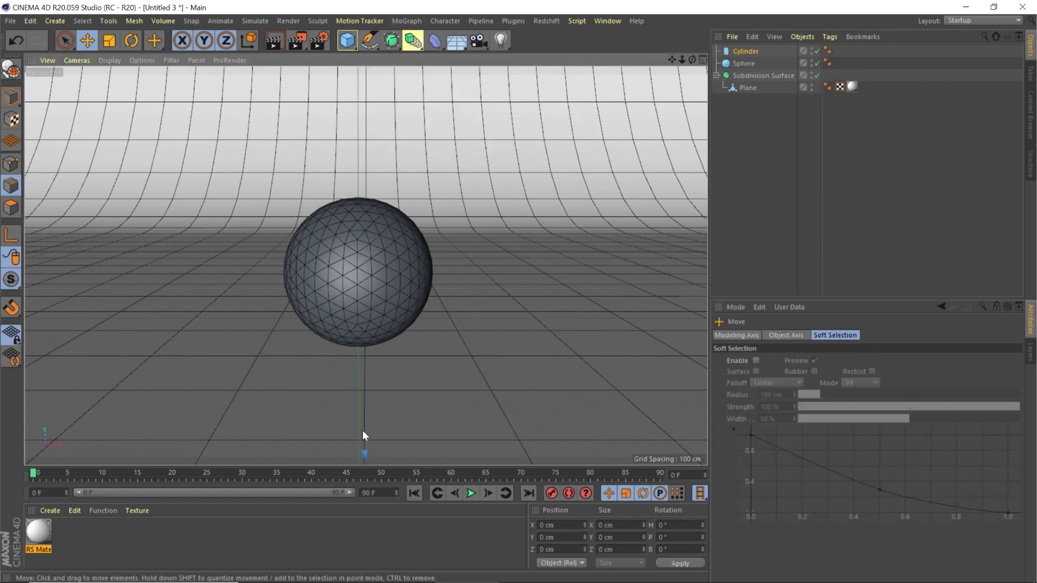
pyautogui.scroll(-10, 362, 427)
pyautogui.keyDown('alt'); pyautogui.moveTo(362, 425); pyautogui.dragTo(364, 349, button='middle'); pyautogui.keyUp('alt')
pyautogui.moveTo(365, 348); pyautogui.dragTo(384, 204)
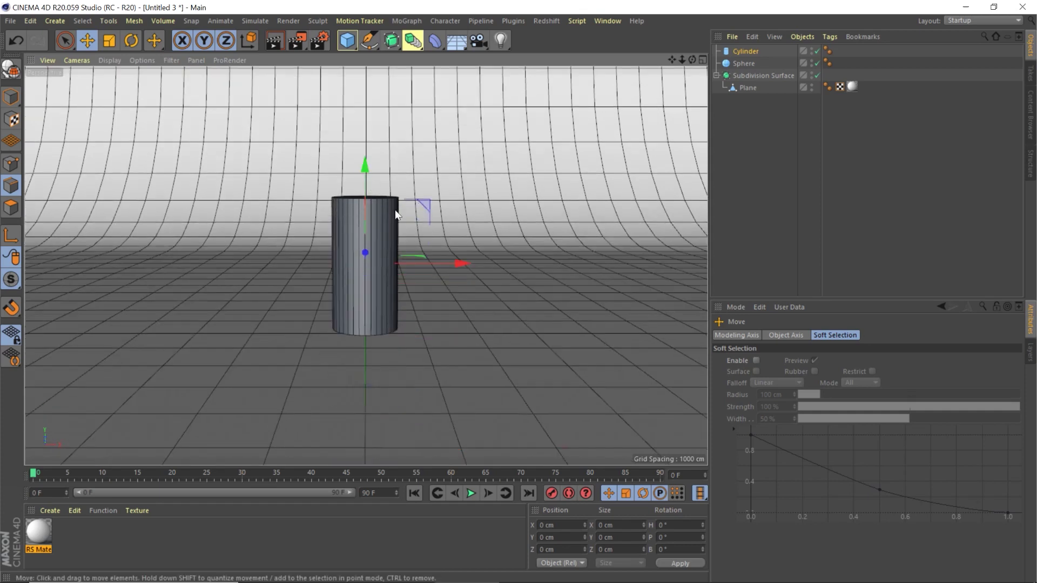
# Set the cylinder's radius to 5 cm and its height to 2 cm
pyautogui.press('t')
pyautogui.click(751, 51)
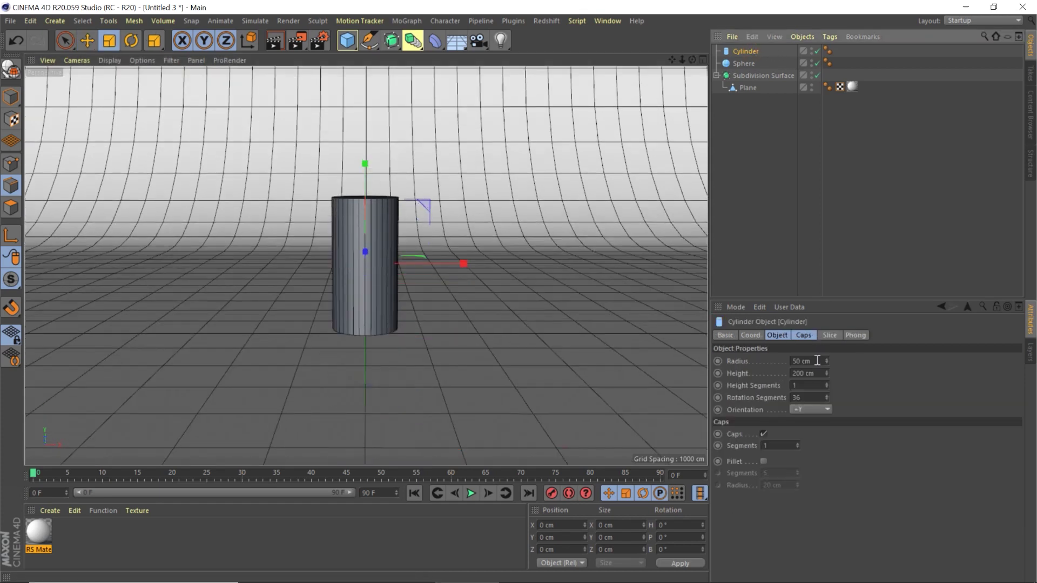
pyautogui.moveTo(816, 361); pyautogui.dragTo(739, 360)
pyautogui.write('5')
pyautogui.press('Return')
pyautogui.click(820, 373)
pyautogui.write('2')
pyautogui.press('Return')
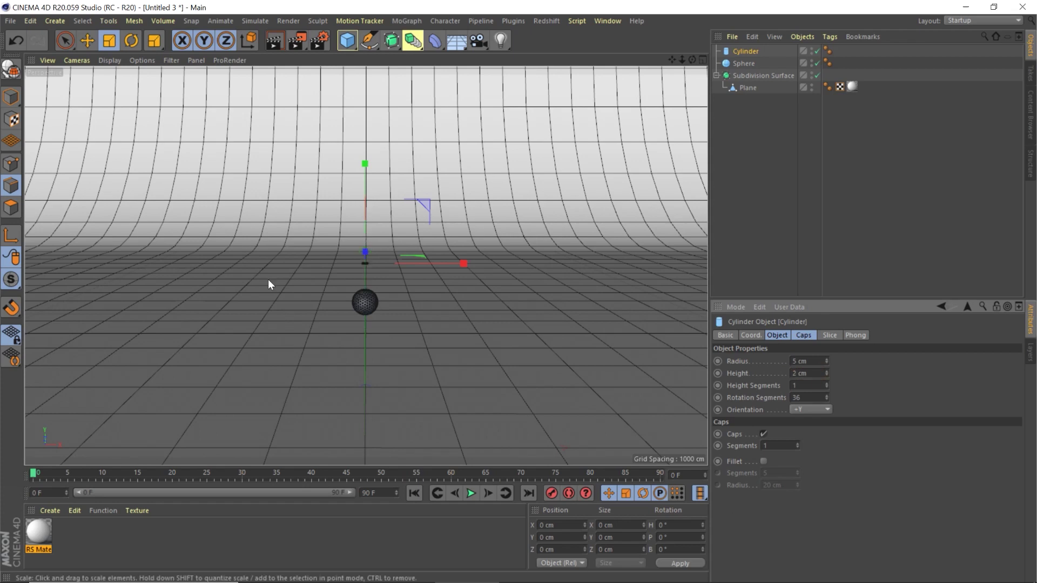
# Move the small cylinder vertically so it sits on top of the sphere as the ornament's cap
pyautogui.scroll(5, 381, 272)
pyautogui.scroll(-3, 323, 306)
pyautogui.keyDown('alt'); pyautogui.moveTo(297, 337); pyautogui.dragTo(433, 232, button='middle'); pyautogui.keyUp('alt')
pyautogui.press('e')
pyautogui.moveTo(448, 107); pyautogui.dragTo(447, 191)
pyautogui.scroll(4, 453, 223)
pyautogui.scroll(-3, 412, 315)
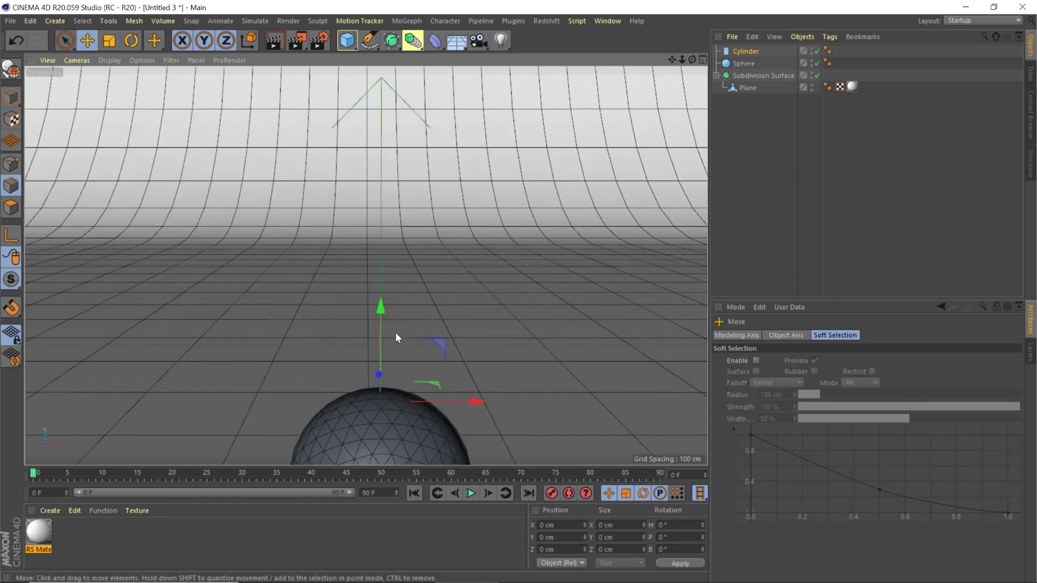
pyautogui.keyDown('alt'); pyautogui.moveTo(356, 302); pyautogui.dragTo(366, 264, button='middle'); pyautogui.keyUp('alt')
pyautogui.scroll(2, 392, 368)
pyautogui.scroll(2, 393, 370)
pyautogui.moveTo(390, 288); pyautogui.dragTo(394, 266)
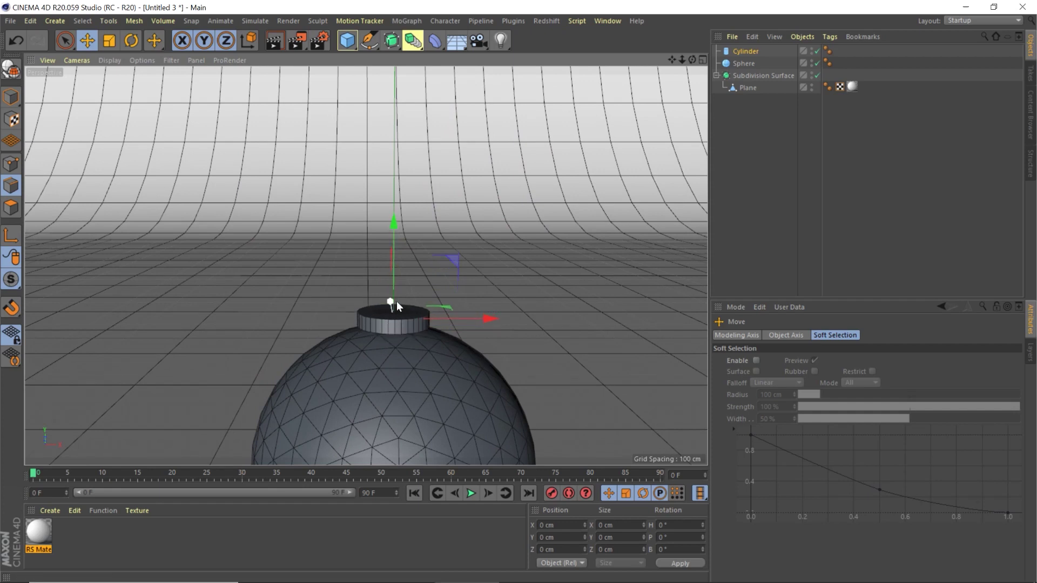
# Increase the cap cylinder's height to 5 cm and lower it slightly into the top of the sphere
pyautogui.click(743, 52)
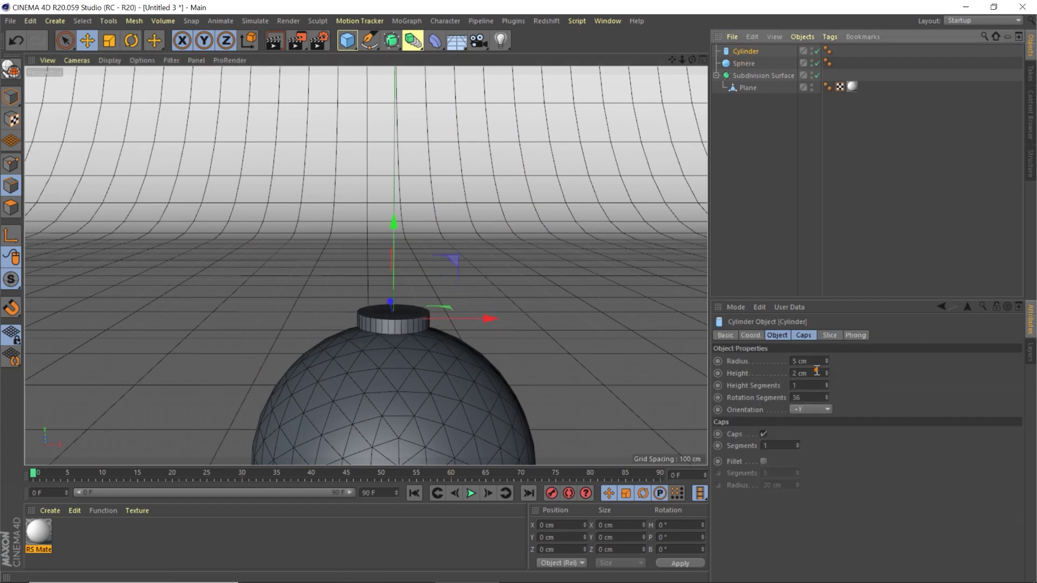
pyautogui.doubleClick(799, 374)
pyautogui.write('5')
pyautogui.press('Return')
pyautogui.moveTo(393, 264); pyautogui.dragTo(393, 272)
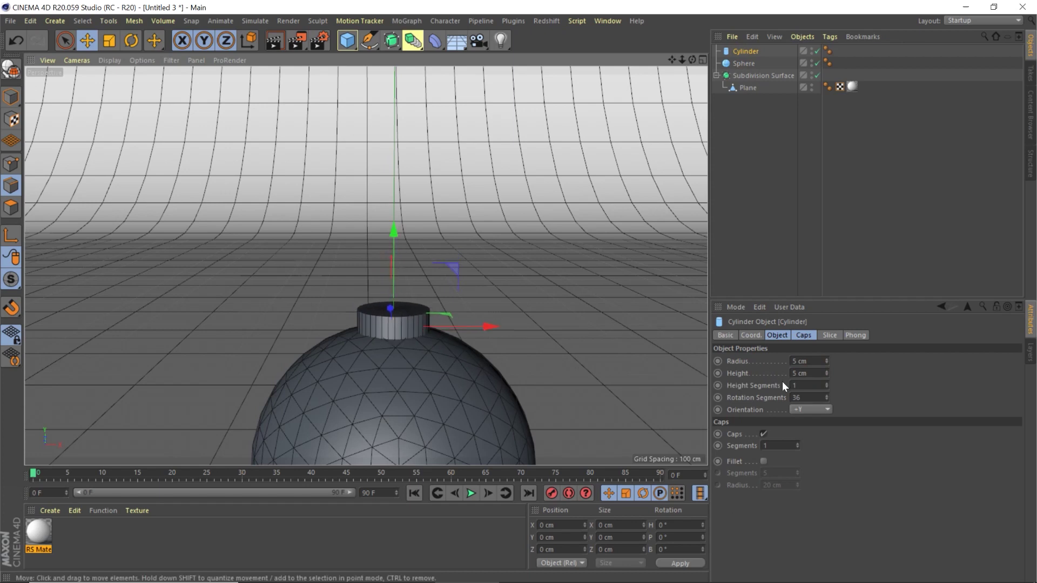
# Fillet the cylinder's edges with 3 segments and a 0.25 cm radius, and set its cap segments to 2
pyautogui.click(763, 461)
pyautogui.moveTo(797, 474); pyautogui.dragTo(798, 497)
pyautogui.click(797, 470)
pyautogui.click(797, 470)
pyautogui.click(796, 484)
pyautogui.doubleClick(770, 485)
pyautogui.write('25')
pyautogui.press('Return')
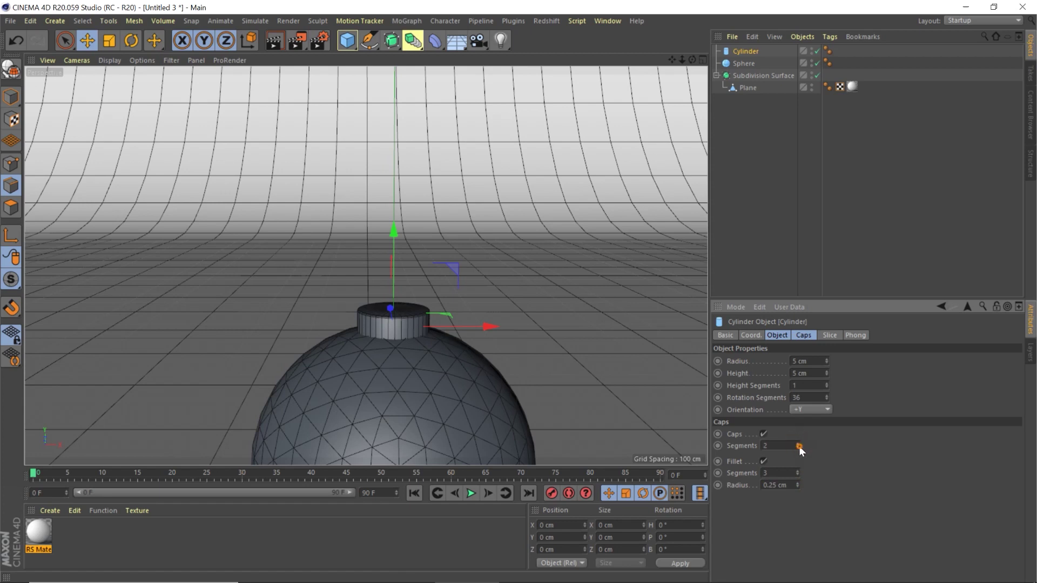
# Increase the number of height segments on the cap cylinder
pyautogui.click(827, 383)
pyautogui.click(827, 384)
pyautogui.click(827, 383)
pyautogui.click(827, 383)
pyautogui.click(827, 384)
pyautogui.click(825, 387)
# Add a torus and rotate it upright so its opening faces the front
pyautogui.moveTo(347, 40); pyautogui.dragTo(410, 98)
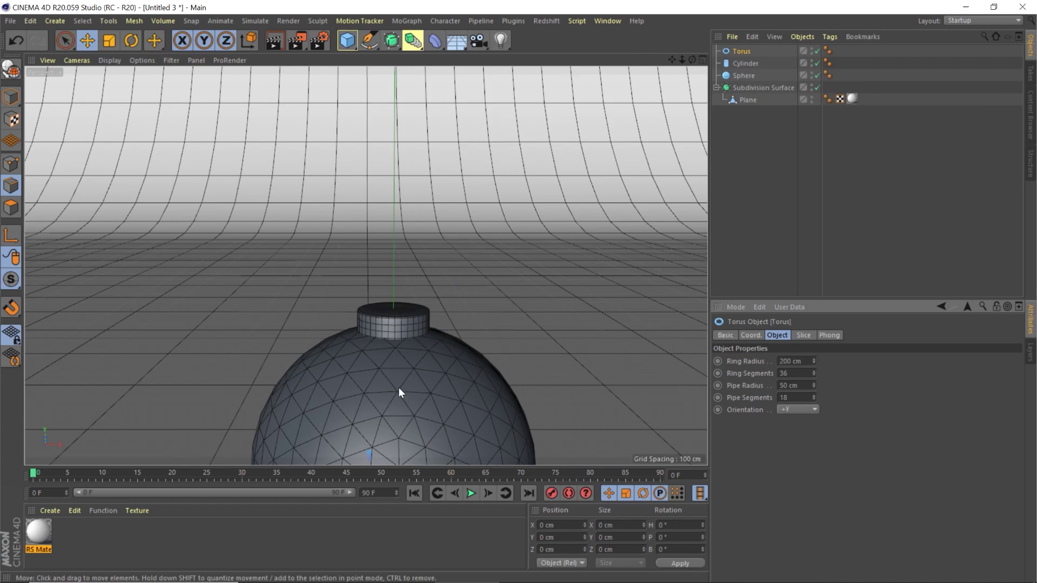
pyautogui.scroll(-10, 403, 348)
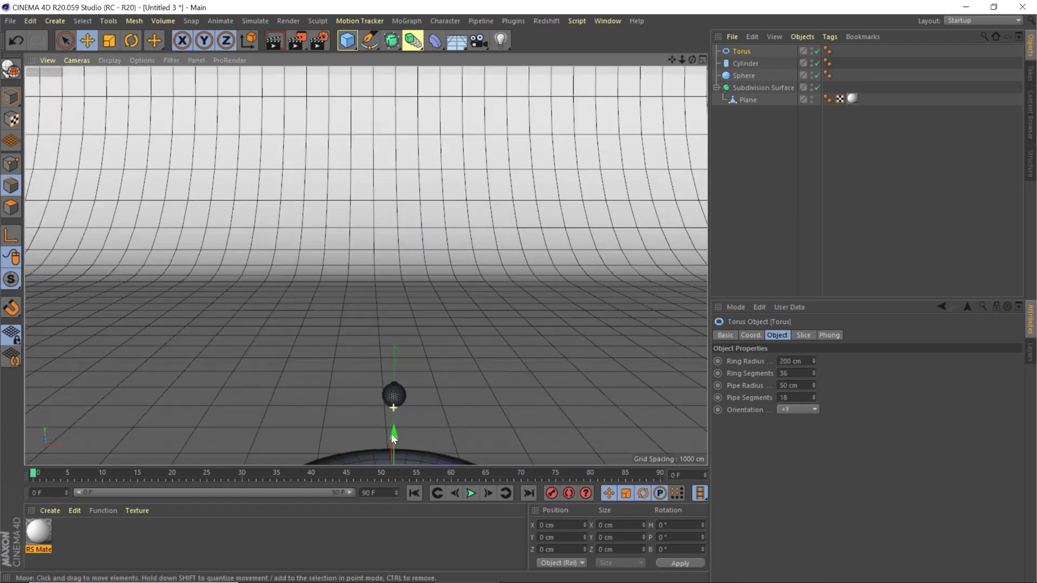
pyautogui.scroll(10, 389, 351)
pyautogui.press('r')
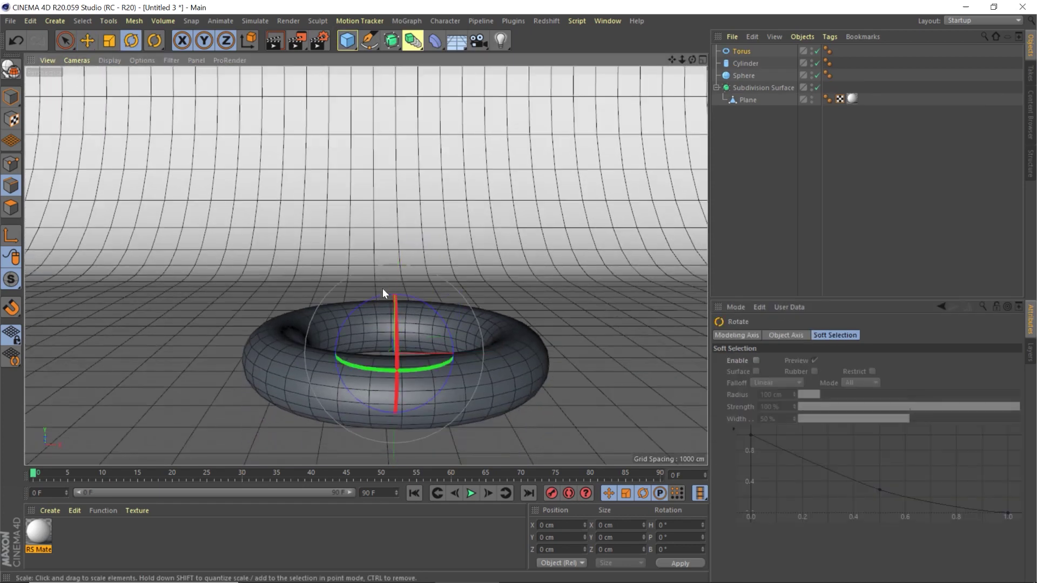
pyautogui.moveTo(398, 301); pyautogui.dragTo(394, 440)
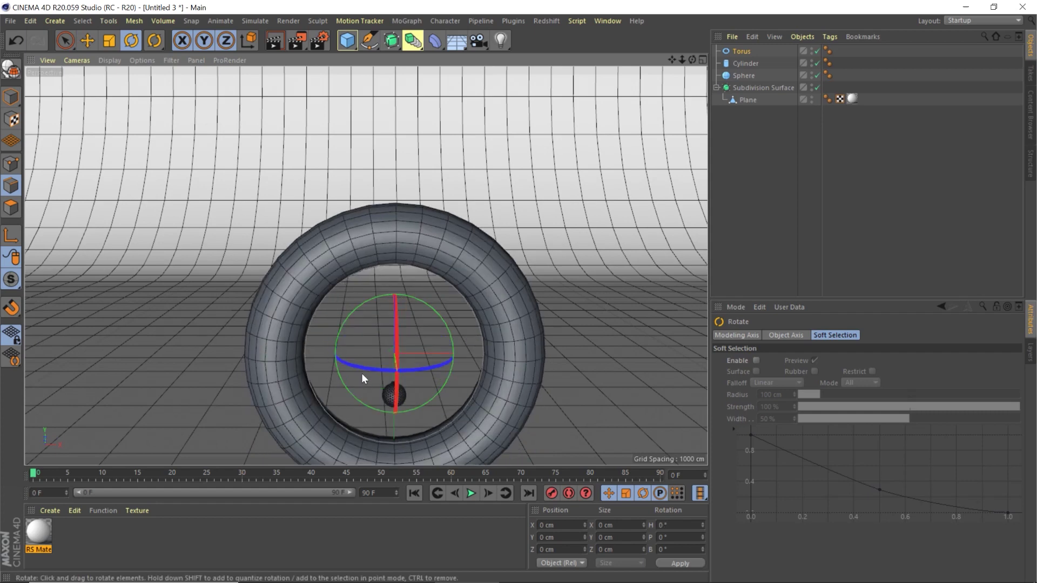
pyautogui.moveTo(358, 368)
pyautogui.mouseDown()
pyautogui.moveTo(368, 367)
pyautogui.moveTo(359, 367)
pyautogui.mouseUp()
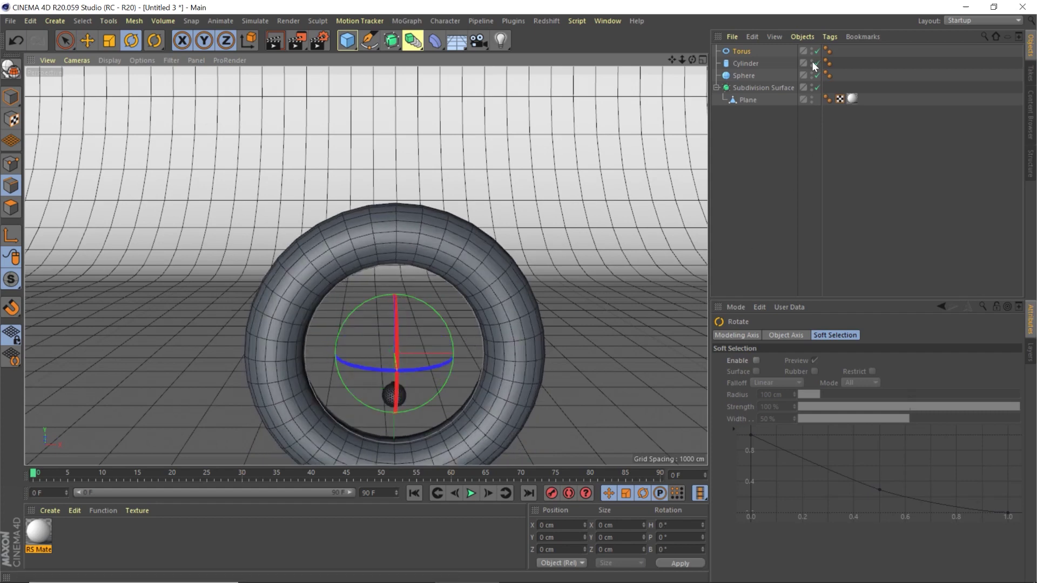
# Set the torus's ring radius to 3 cm and its pipe radius to 0.25 cm
pyautogui.click(741, 51)
pyautogui.click(802, 359)
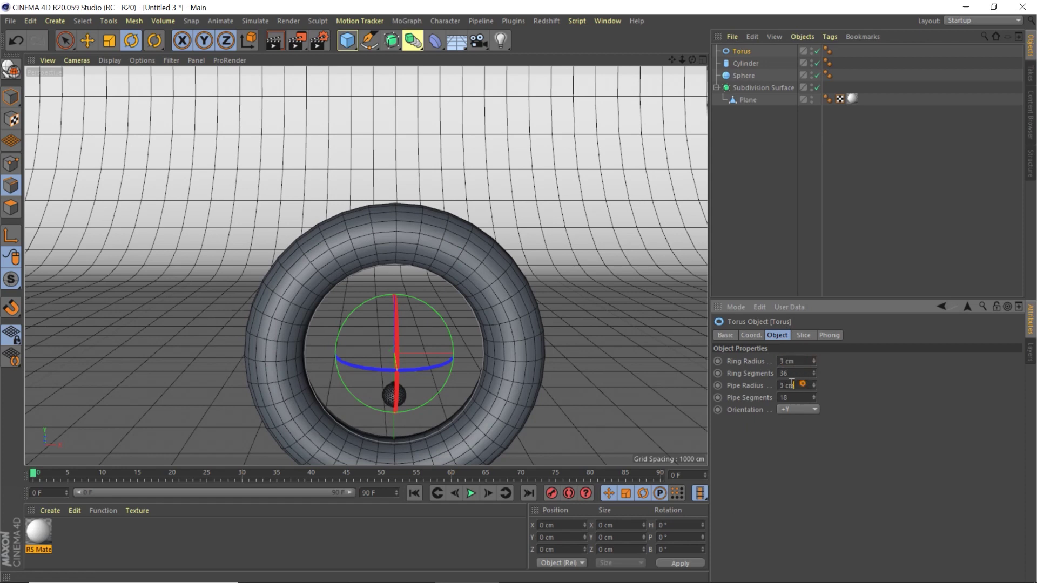
pyautogui.press('Return')
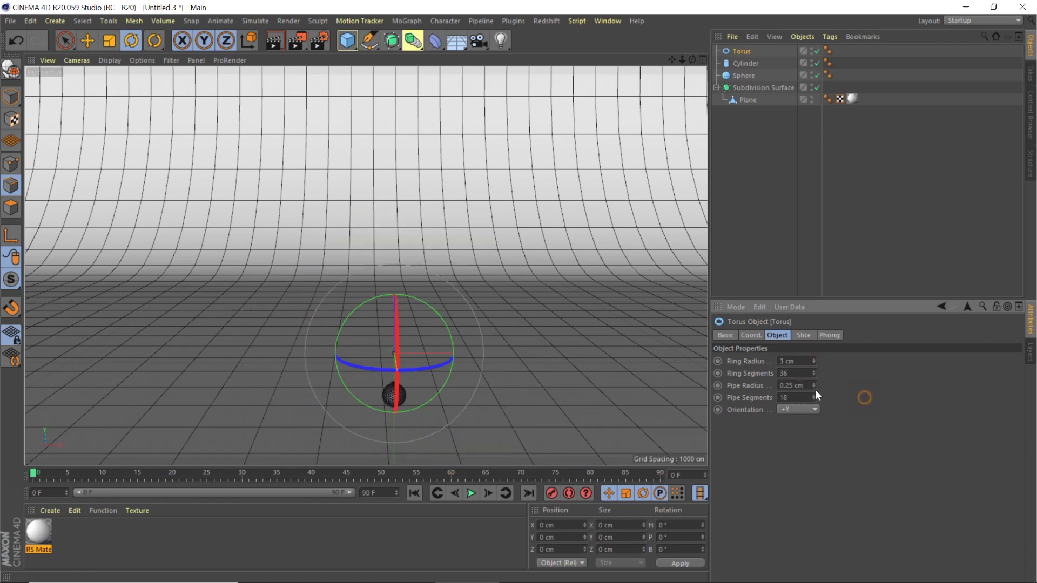
# Move the torus vertically so it stands partly embedded in the cap as the ornament's hanging loop
pyautogui.scroll(5, 373, 377)
pyautogui.press('e')
pyautogui.moveTo(414, 242); pyautogui.dragTo(414, 340)
pyautogui.scroll(4, 421, 399)
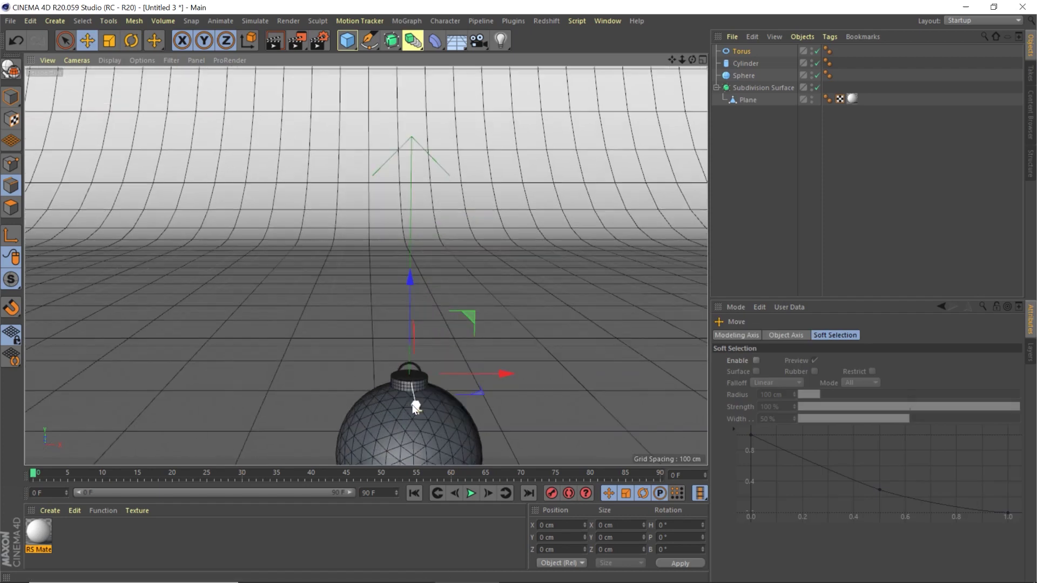
pyautogui.scroll(3, 415, 408)
pyautogui.moveTo(409, 294); pyautogui.dragTo(412, 283)
pyautogui.keyDown('alt'); pyautogui.moveTo(420, 386); pyautogui.dragTo(386, 304, button='middle'); pyautogui.keyUp('alt')
pyautogui.keyDown('alt'); pyautogui.moveTo(386, 304); pyautogui.dragTo(442, 356); pyautogui.keyUp('alt')
pyautogui.keyDown('alt'); pyautogui.moveTo(442, 356); pyautogui.dragTo(429, 243, button='middle'); pyautogui.keyUp('alt')
pyautogui.scroll(-5, 429, 243)
pyautogui.keyDown('alt'); pyautogui.moveTo(408, 226); pyautogui.dragTo(387, 261); pyautogui.keyUp('alt')
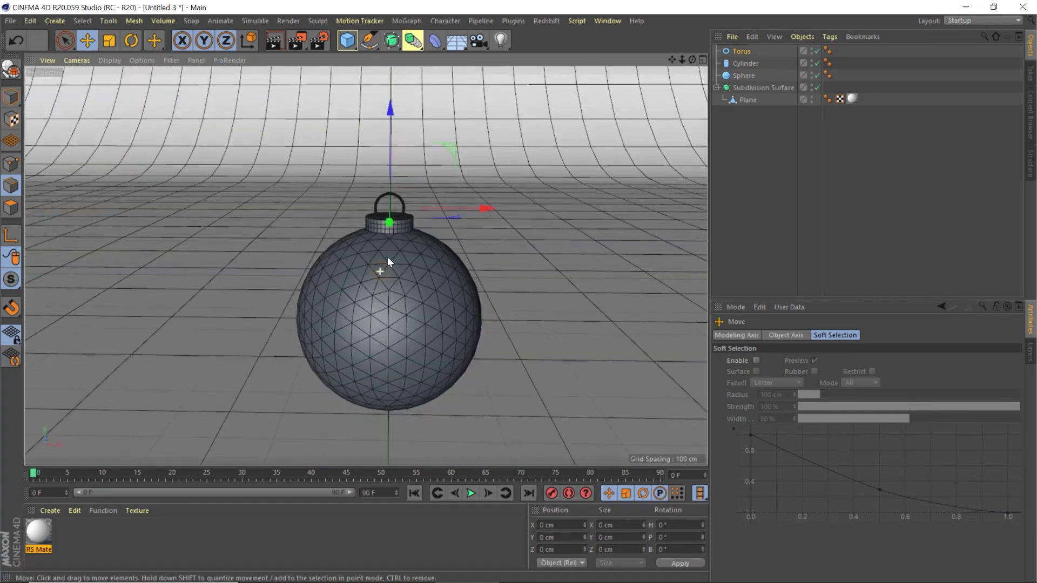
# Create a new Redshift material and give it the Gold preset in its shader graph
pyautogui.click(49, 510)
pyautogui.moveTo(59, 383)
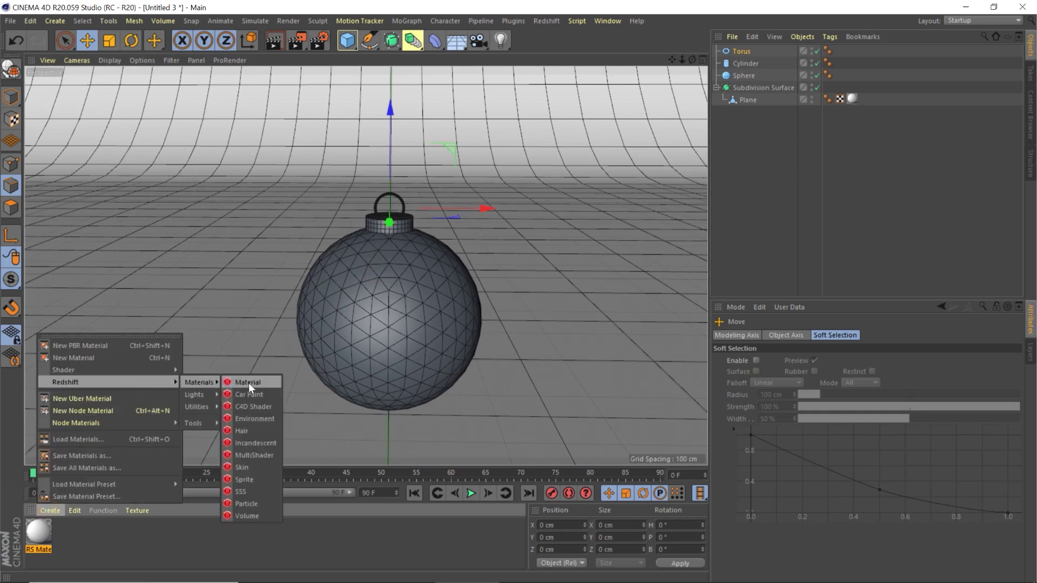
pyautogui.click(248, 383)
pyautogui.doubleClick(38, 529)
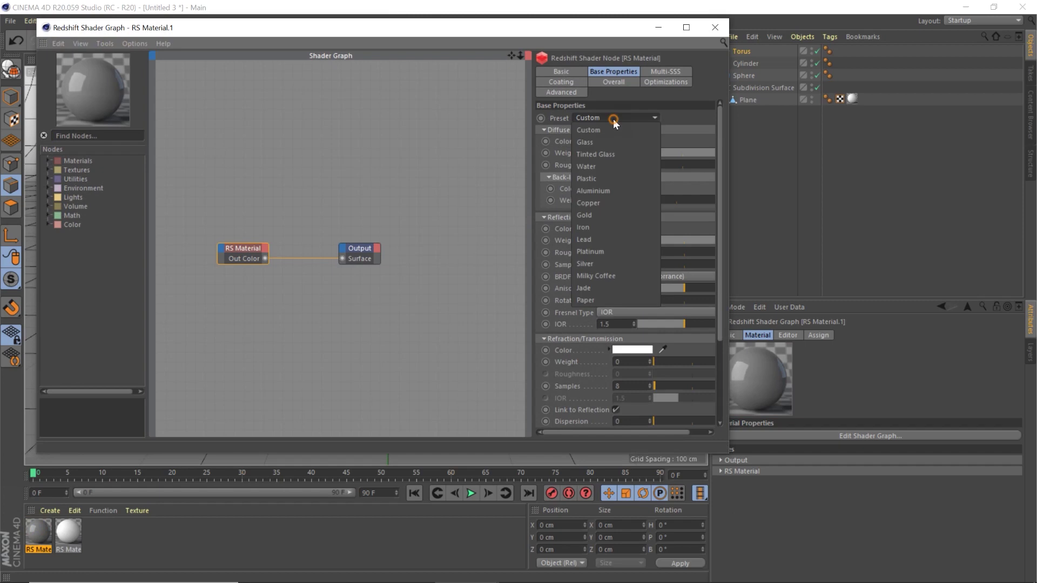
pyautogui.click(586, 214)
# Shift the gold material's Reflectivity hue slightly toward orange and close the shader graph
pyautogui.click(625, 323)
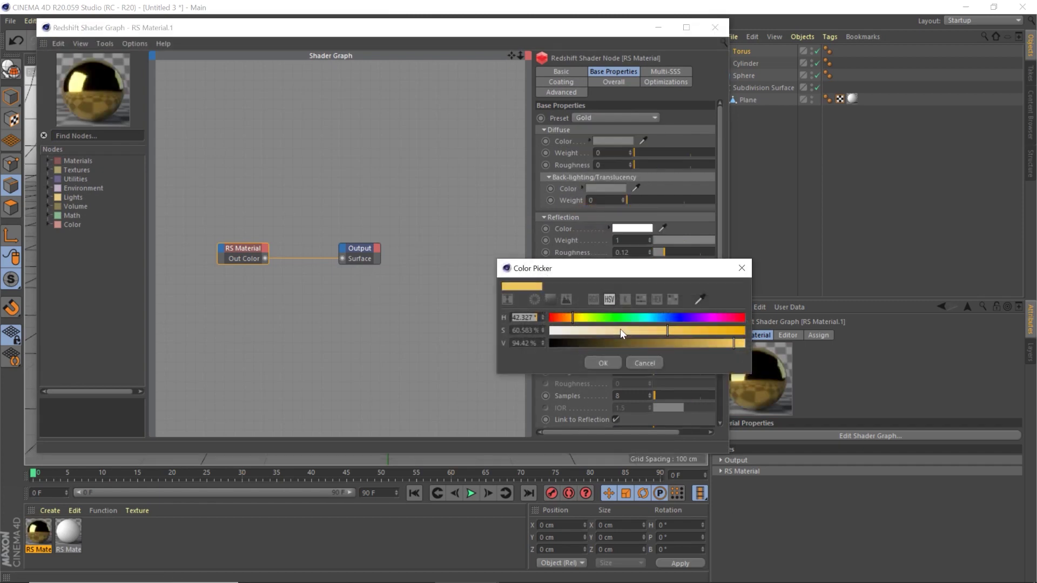
pyautogui.moveTo(572, 319); pyautogui.dragTo(571, 319)
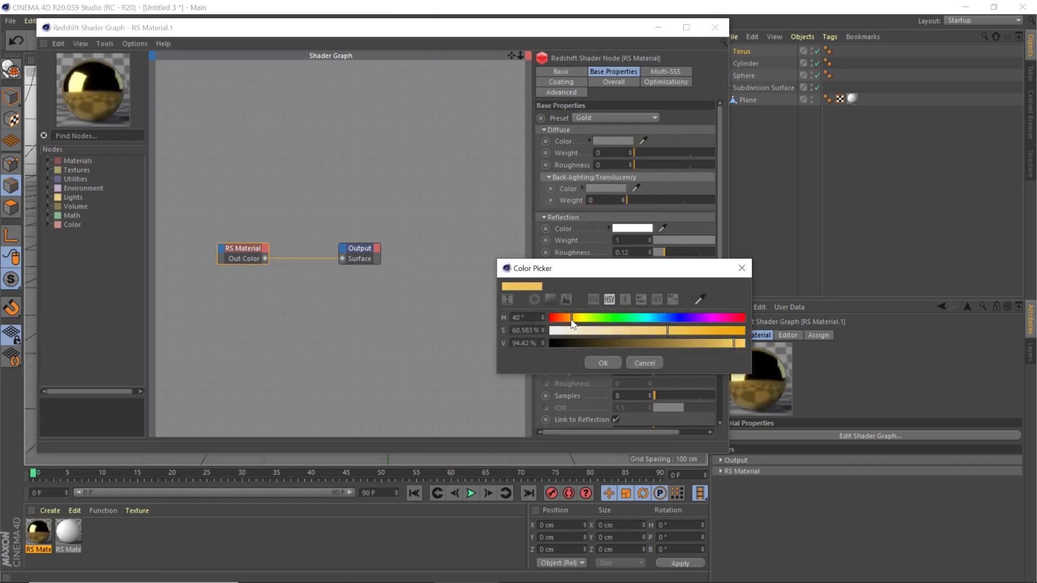
pyautogui.click(603, 363)
pyautogui.click(716, 27)
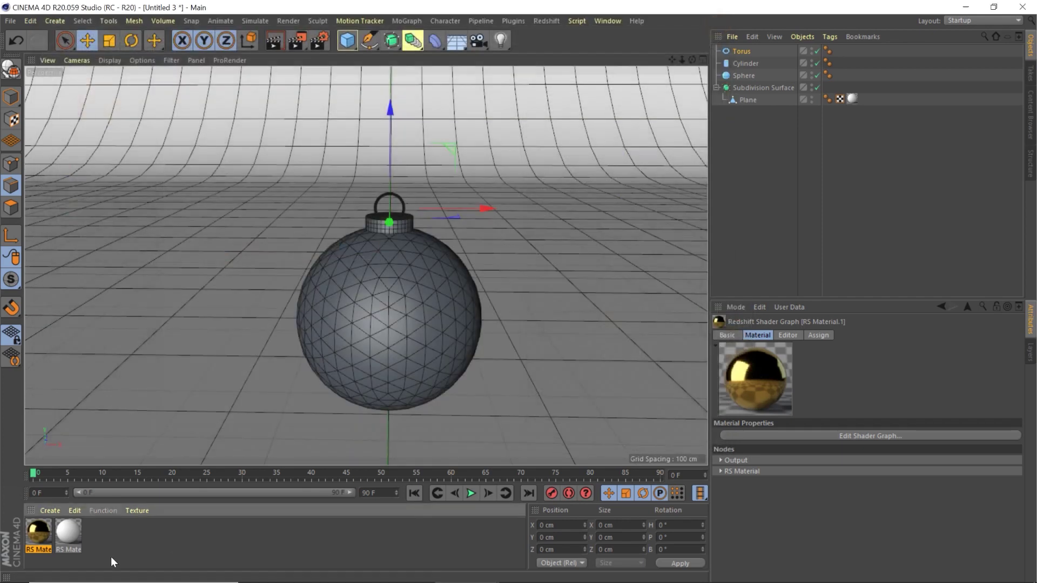
# Apply the gold material to the cylinder and the torus, raising its reflection roughness to about 0.212
pyautogui.moveTo(375, 224); pyautogui.dragTo(377, 226)
pyautogui.doubleClick(38, 531)
pyautogui.moveTo(659, 252); pyautogui.dragTo(673, 250)
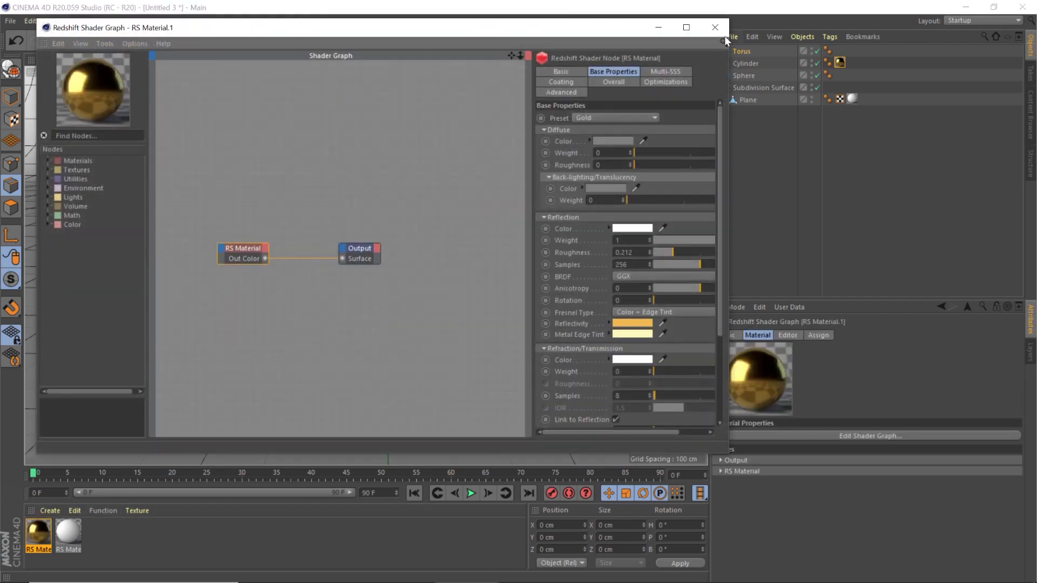
pyautogui.click(724, 33)
pyautogui.moveTo(31, 532); pyautogui.dragTo(742, 51)
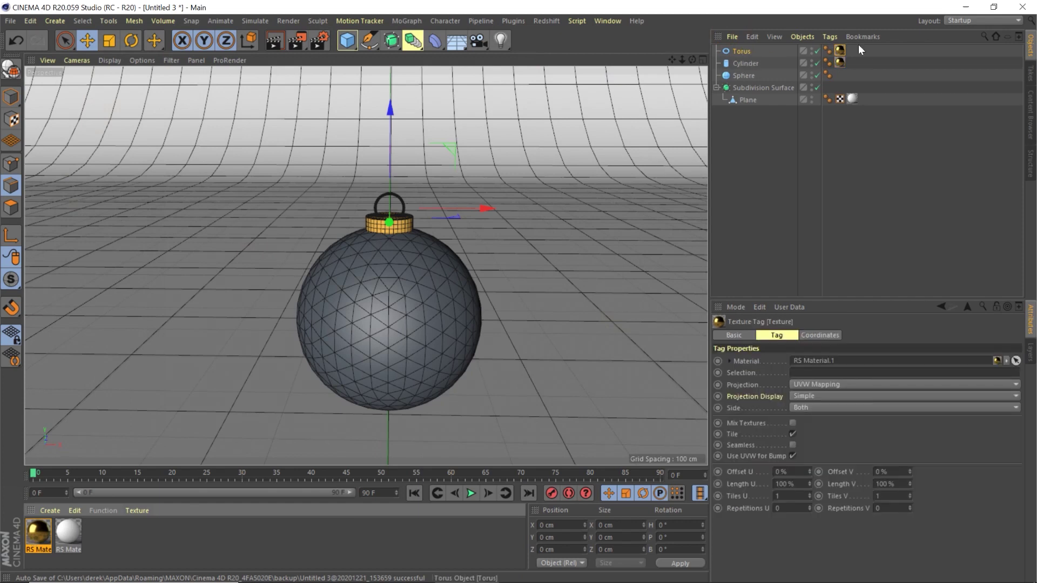
# Create another Redshift material for the ornament ball and give it the Gold preset
pyautogui.click(50, 511)
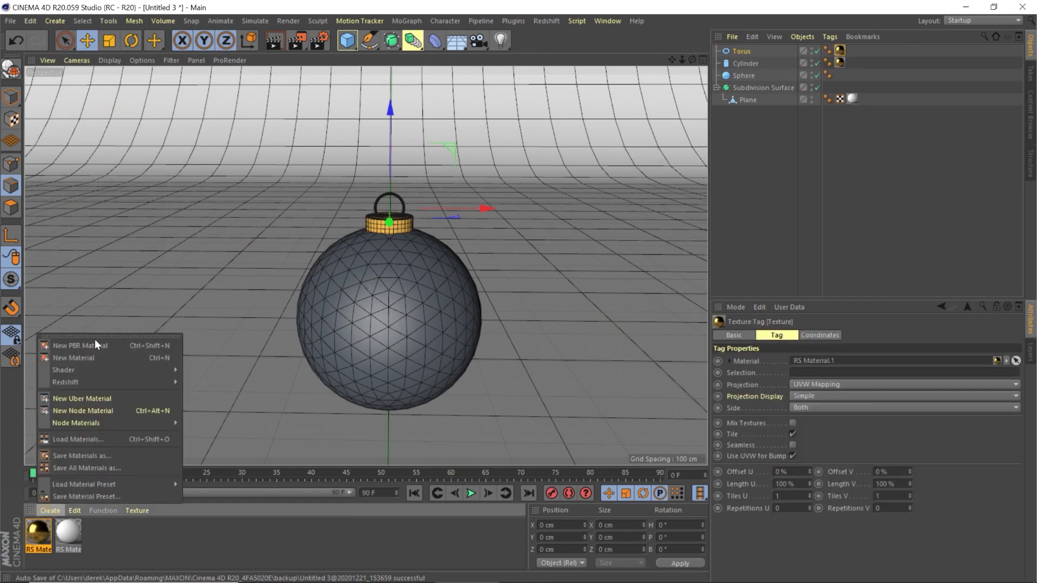
pyautogui.moveTo(79, 381)
pyautogui.moveTo(200, 382)
pyautogui.click(244, 382)
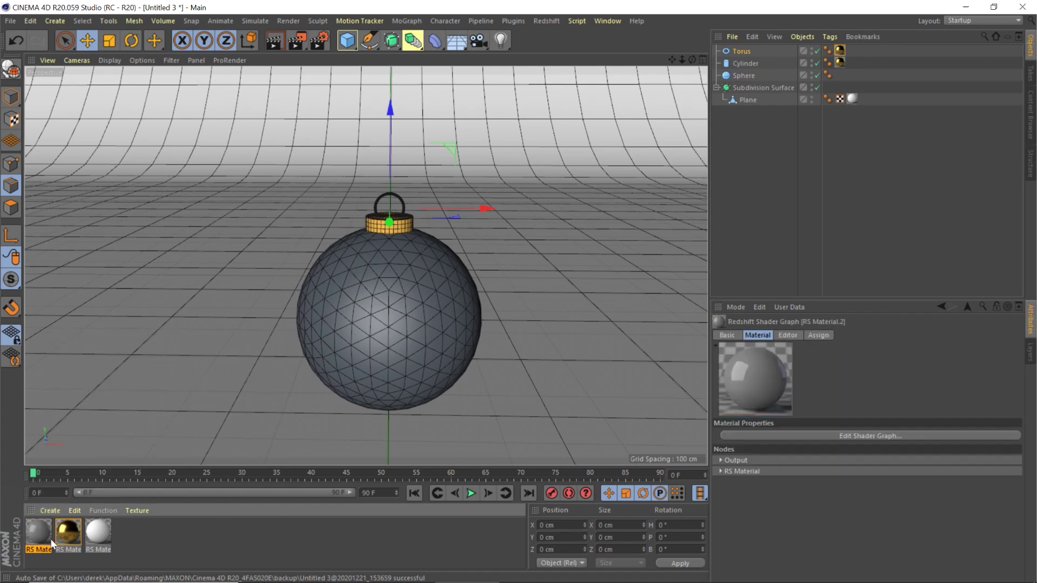
pyautogui.doubleClick(46, 536)
pyautogui.click(635, 119)
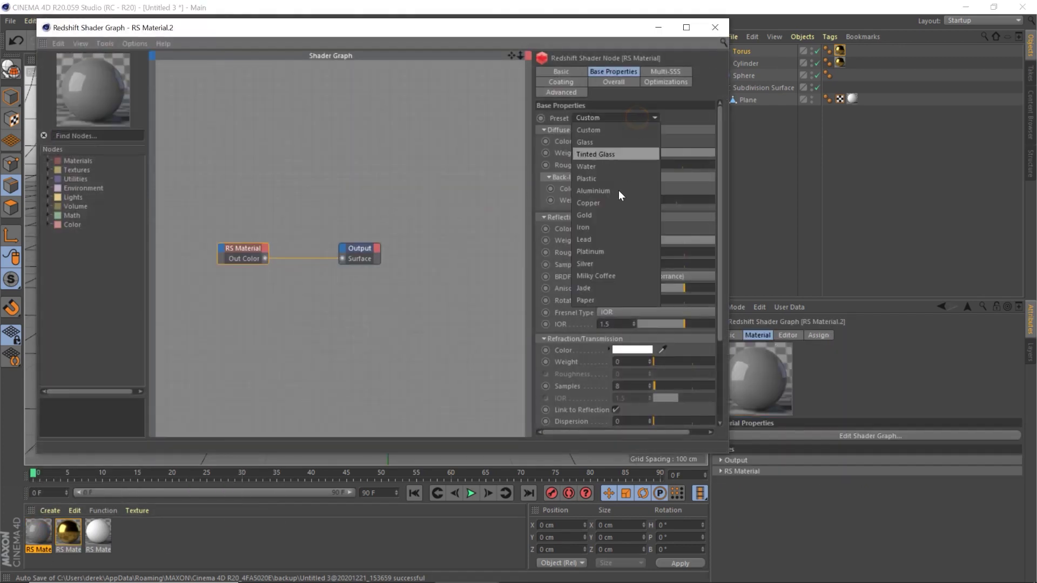
pyautogui.click(594, 215)
# Change the new material's Reflectivity color to dark red with hue 0°, saturation 79% and value 55%
pyautogui.click(633, 323)
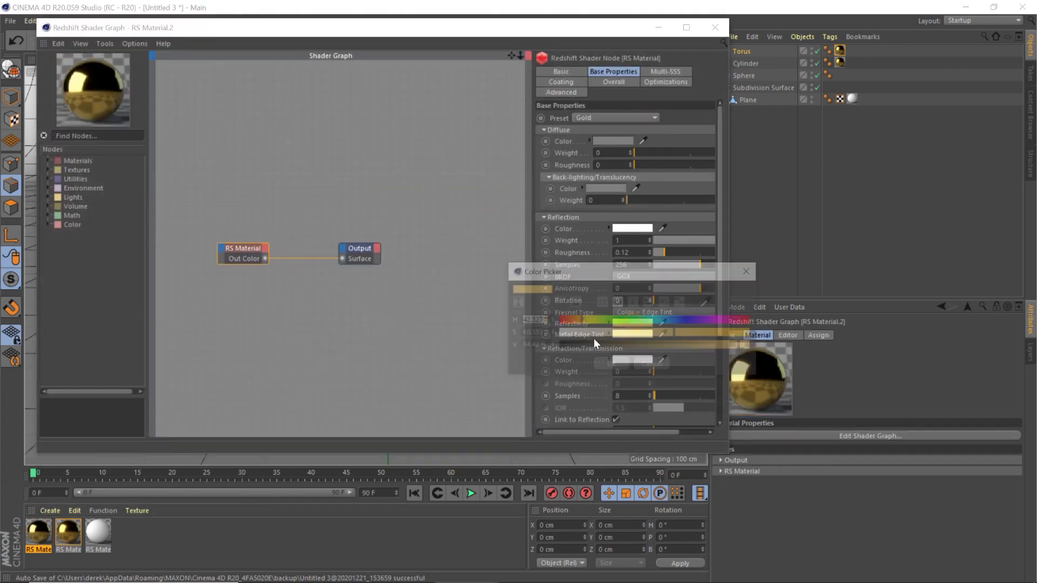
pyautogui.moveTo(582, 322); pyautogui.dragTo(556, 324)
pyautogui.moveTo(677, 332)
pyautogui.mouseDown()
pyautogui.moveTo(711, 332)
pyautogui.moveTo(666, 349)
pyautogui.mouseUp()
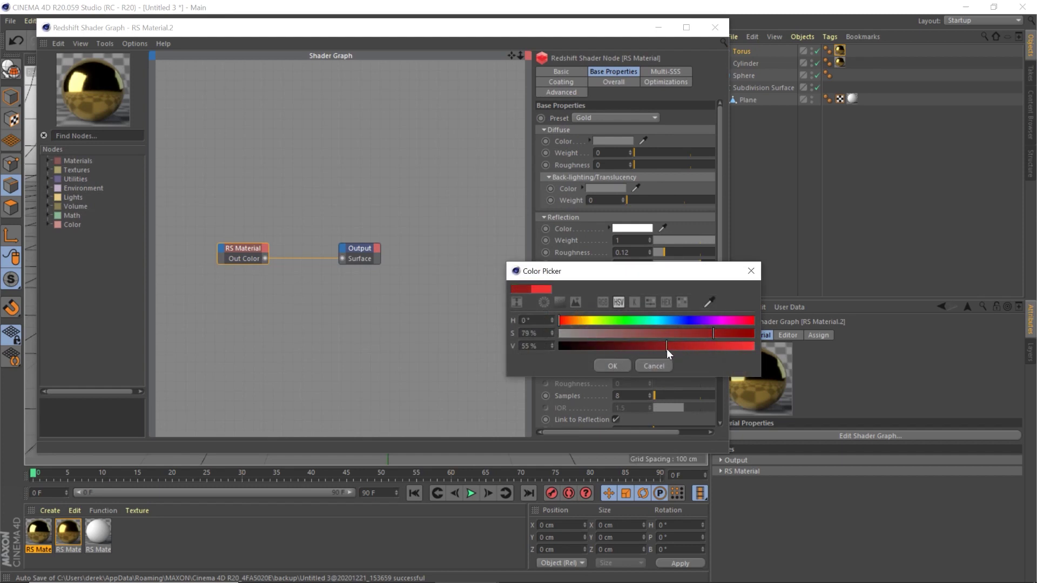
pyautogui.click(610, 365)
# Find the Maxon Noise node and add it to the red material's shader graph
pyautogui.click(96, 136)
pyautogui.write('maxon')
pyautogui.moveTo(93, 170); pyautogui.dragTo(249, 181)
pyautogui.press('BackSpace')
pyautogui.press('BackSpace')
pyautogui.press('BackSpace')
pyautogui.press('BackSpace')
pyautogui.press('BackSpace')
pyautogui.write('nois')
pyautogui.click(79, 179)
pyautogui.moveTo(81, 136); pyautogui.dragTo(16, 140)
pyautogui.write('c4d')
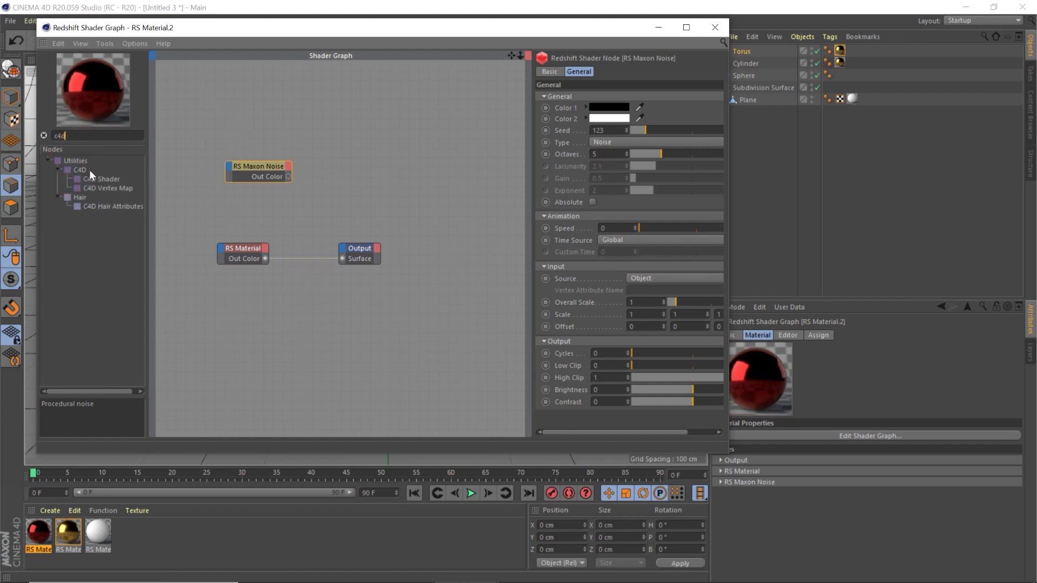
pyautogui.moveTo(95, 179); pyautogui.dragTo(218, 113)
pyautogui.click(584, 159)
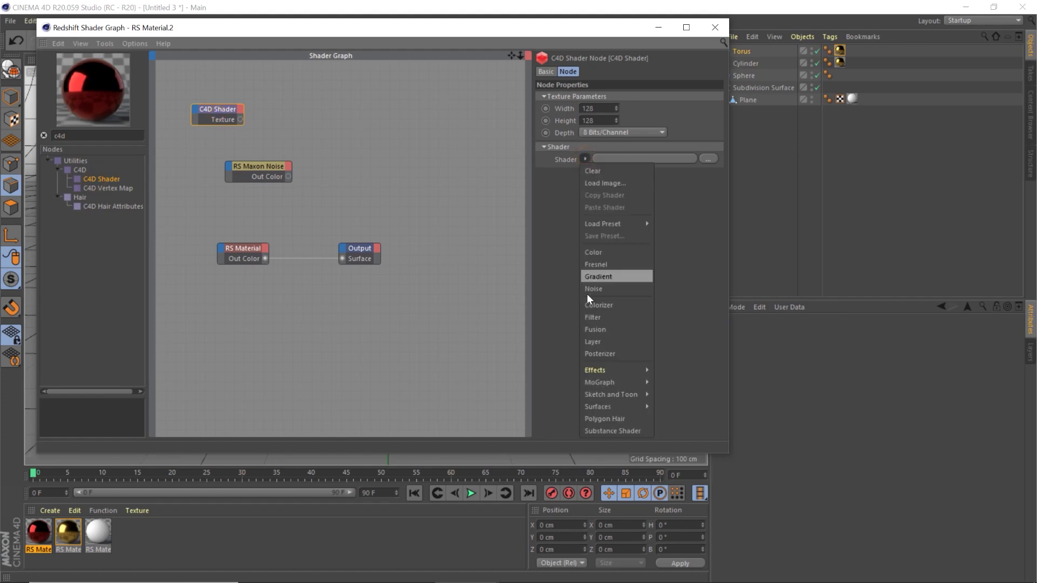
pyautogui.moveTo(615, 374)
pyautogui.click(273, 100)
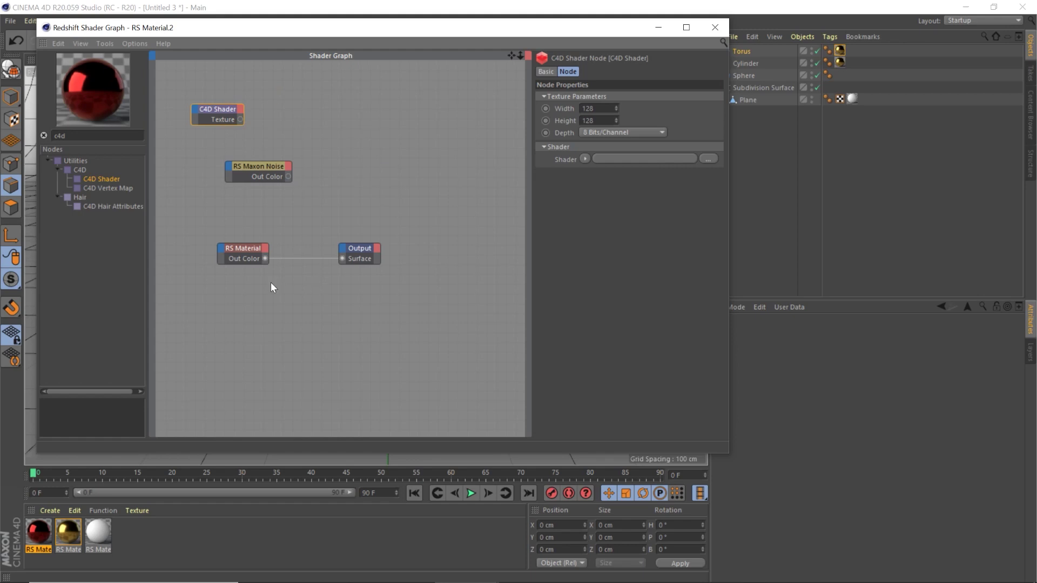
pyautogui.press('Delete')
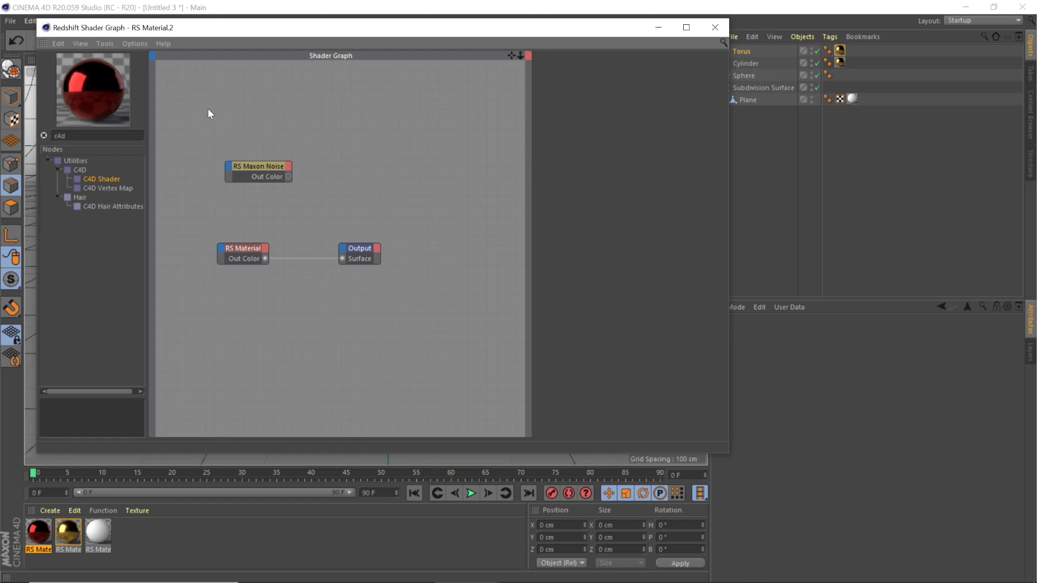
# Reposition the Maxon Noise node above the material node and connect its Out Color to the Output's Surface to preview the noise
pyautogui.click(254, 169)
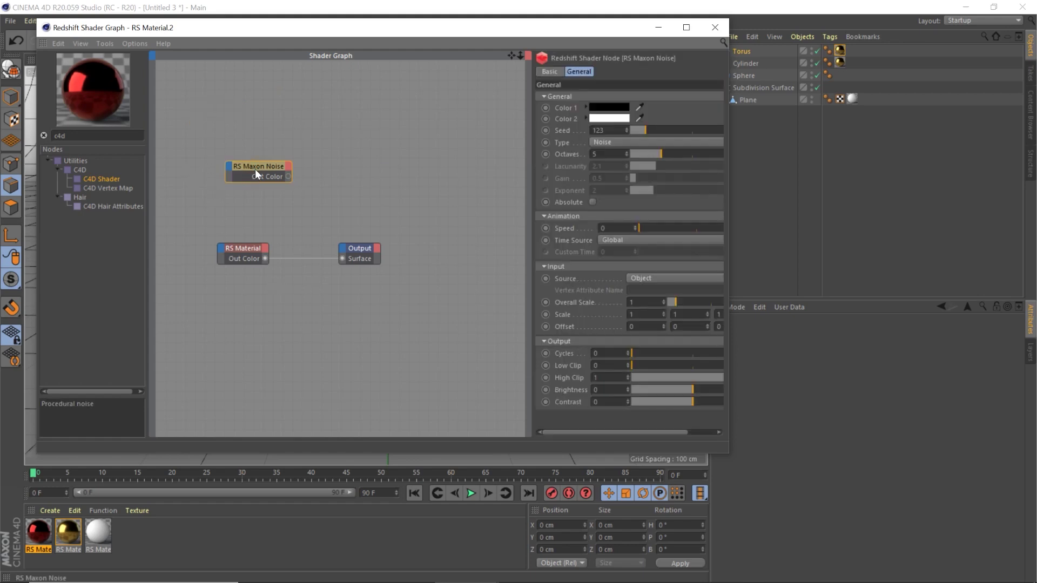
pyautogui.moveTo(256, 173); pyautogui.dragTo(220, 180)
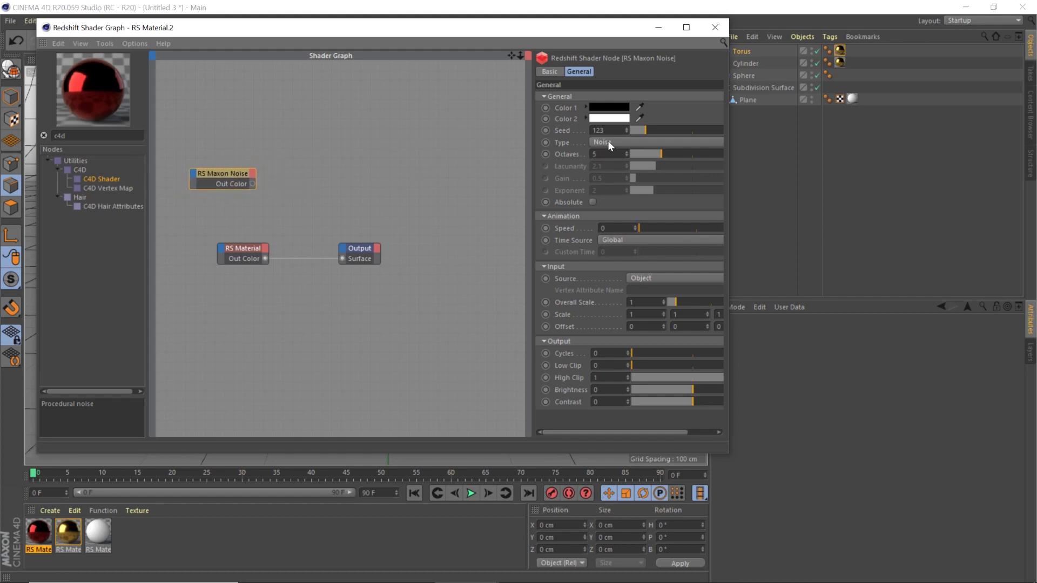
pyautogui.moveTo(252, 184); pyautogui.dragTo(342, 258)
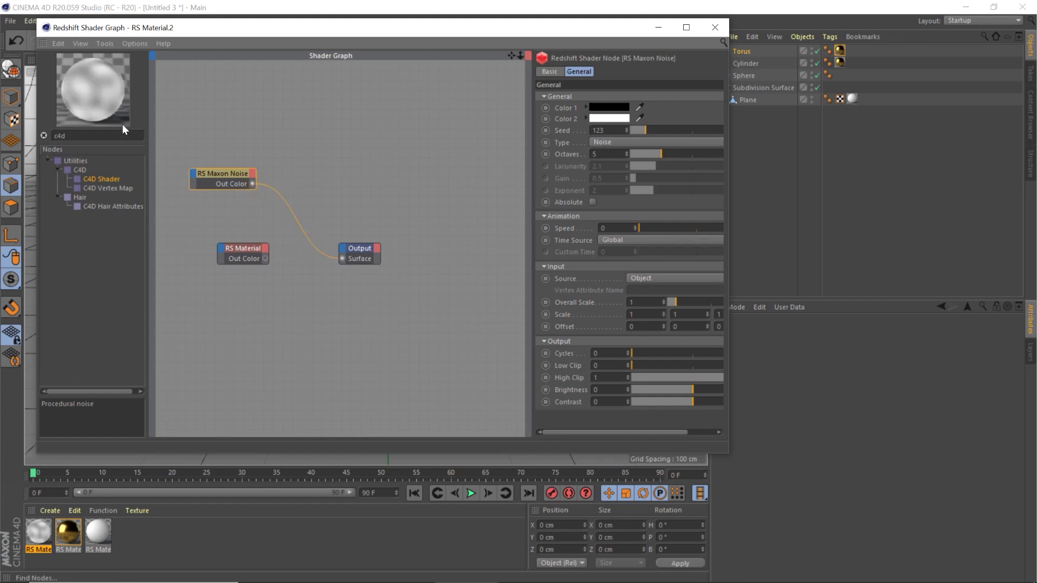
# Set the Maxon Noise type to Voronoi 1 and its Overall Scale to 0.1
pyautogui.click(590, 143)
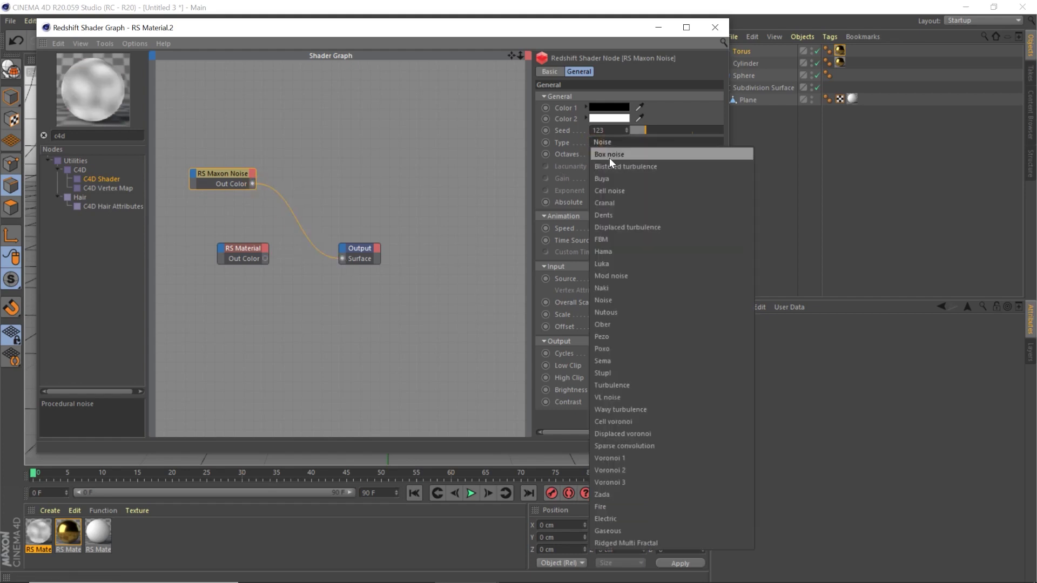
pyautogui.click(616, 458)
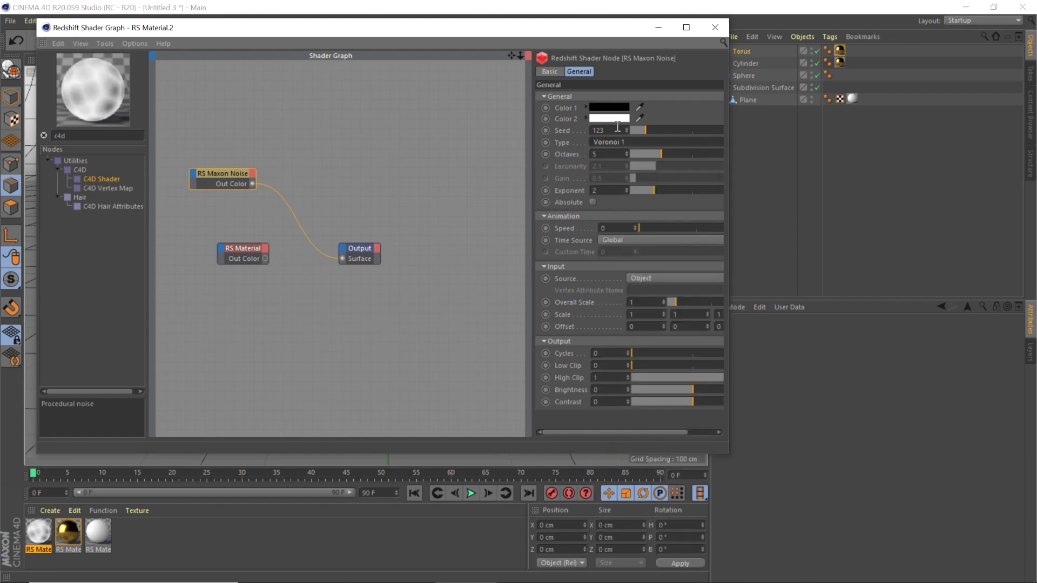
pyautogui.click(630, 302)
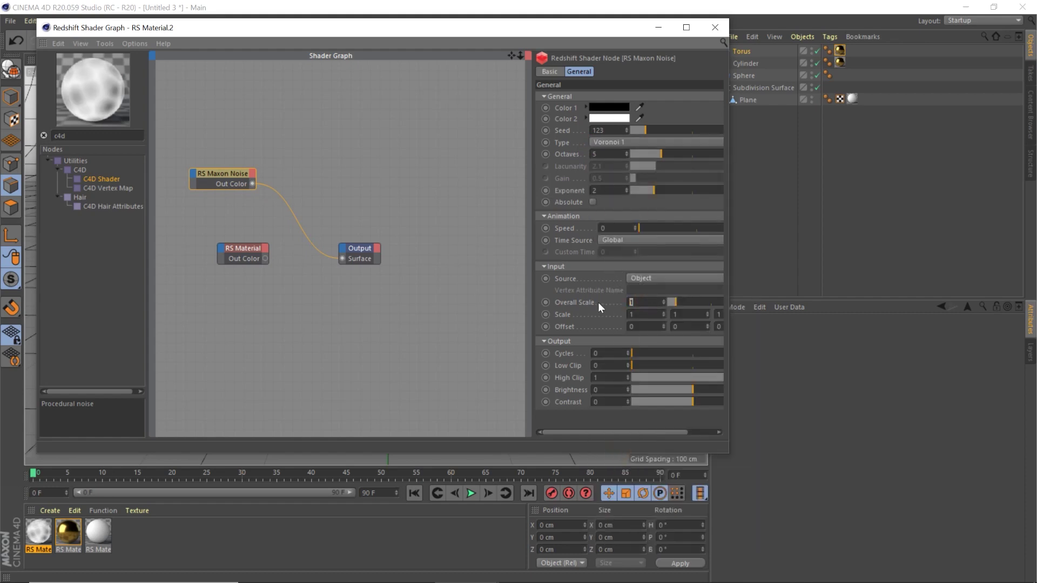
pyautogui.write('0.1')
pyautogui.press('Return')
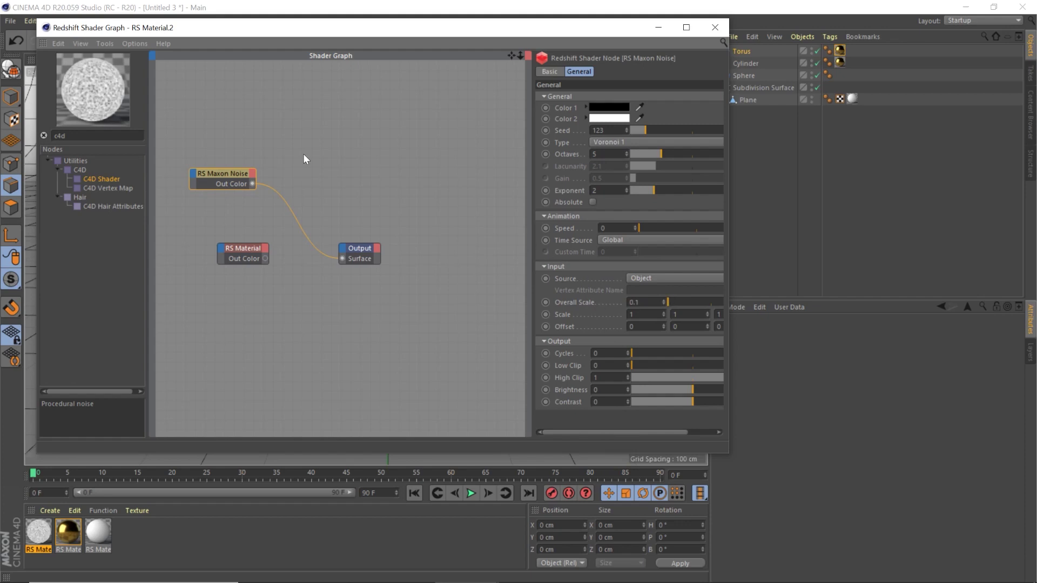
# Darken the Maxon Noise node's Color 2 to a medium grey
pyautogui.click(605, 121)
pyautogui.moveTo(676, 142); pyautogui.dragTo(639, 143)
pyautogui.click(580, 163)
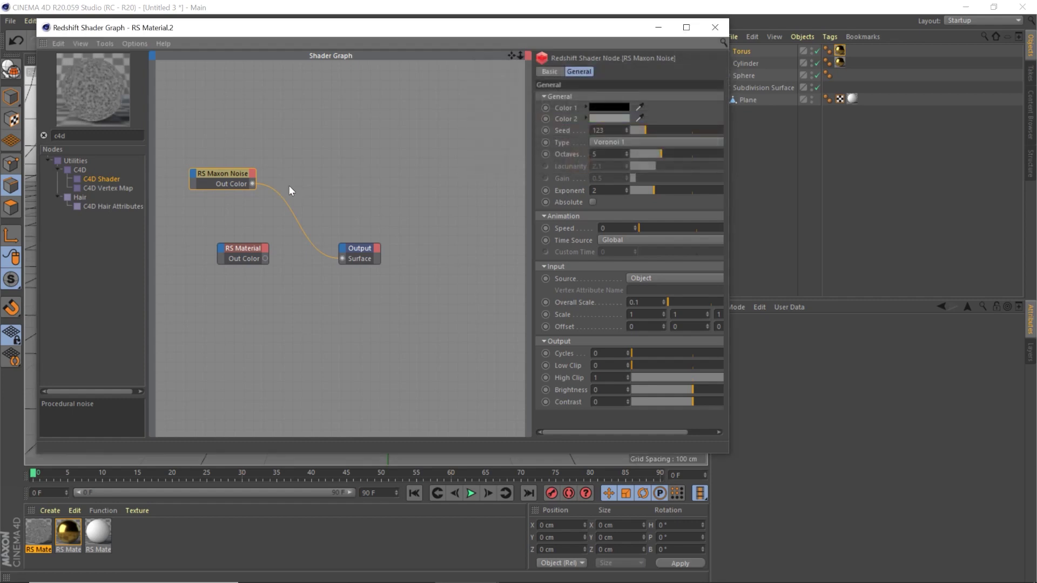
# Reduce the noise's Overall Scale to 0.05 and raise its Low Clip to about 0.225
pyautogui.moveTo(651, 303); pyautogui.dragTo(562, 296)
pyautogui.write('.05')
pyautogui.press('Return')
pyautogui.moveTo(652, 365); pyautogui.dragTo(652, 365)
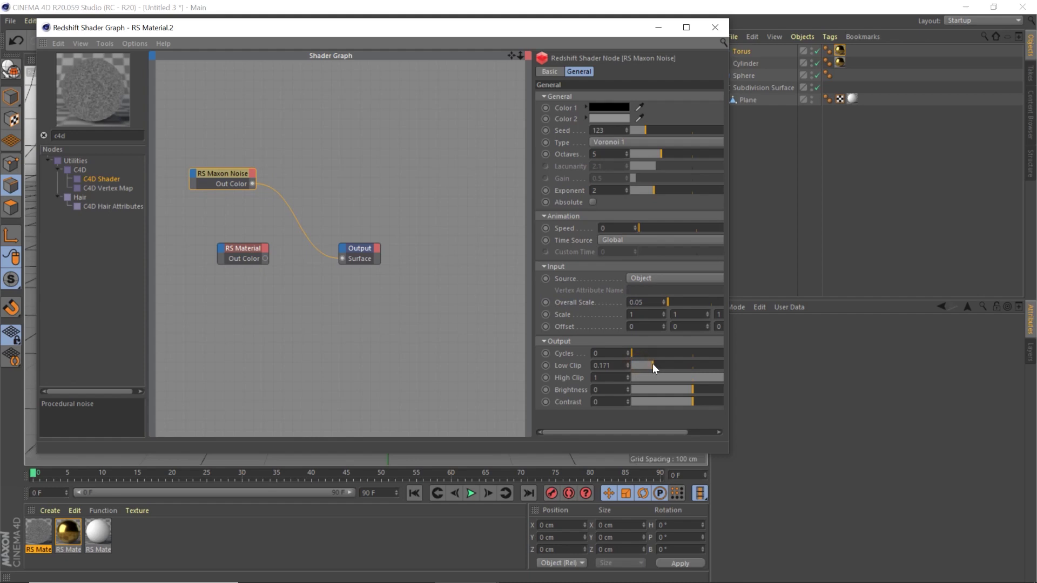
# Connect the noise to the red material's Refl Roughness, reconnect the material to the Output's Surface, and close the shader graph
pyautogui.moveTo(251, 184); pyautogui.dragTo(218, 248)
pyautogui.moveTo(299, 283)
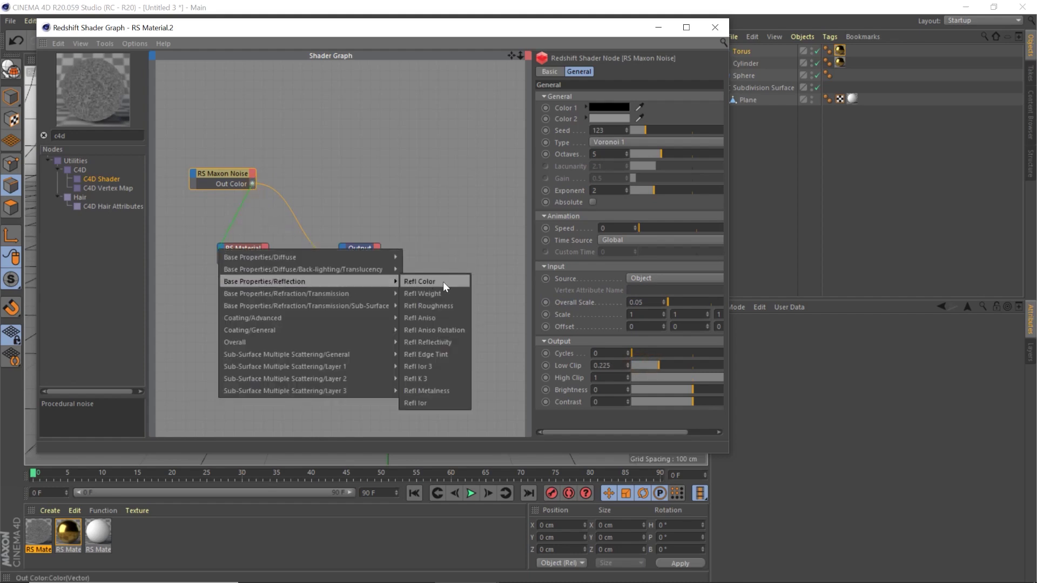
pyautogui.click(428, 303)
pyautogui.moveTo(337, 258); pyautogui.dragTo(342, 258)
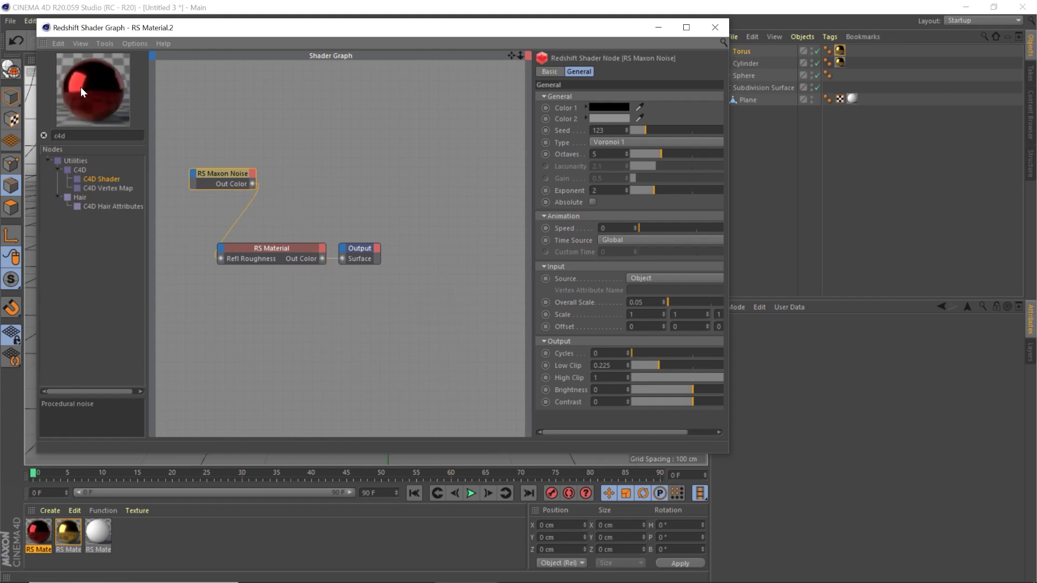
pyautogui.click(714, 27)
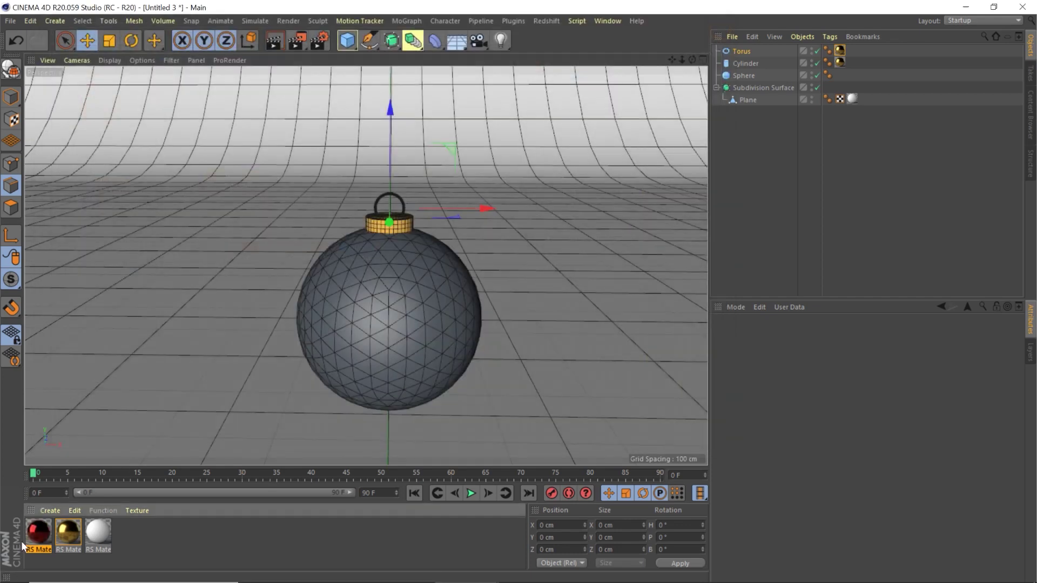
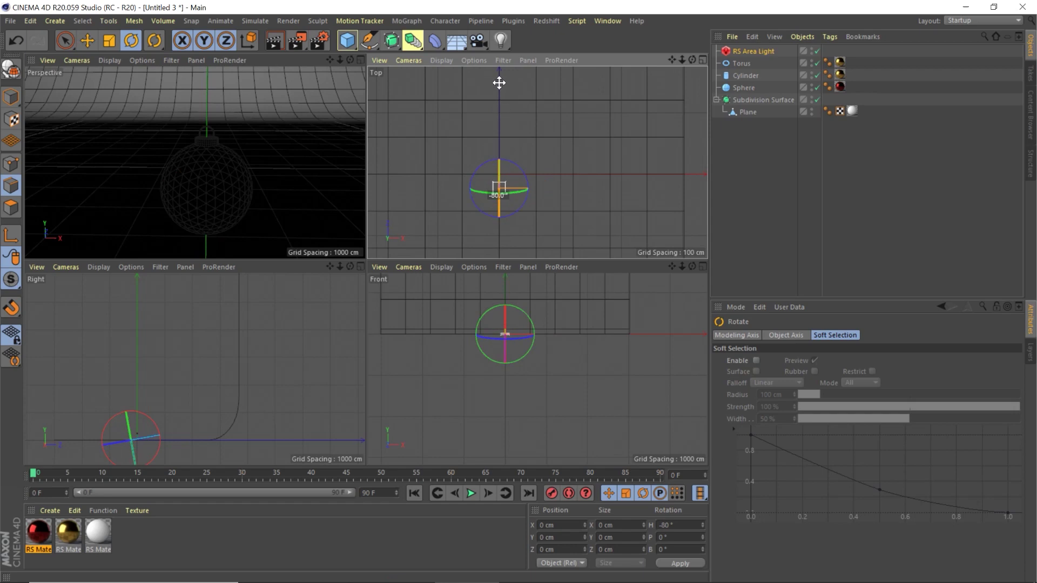
# Raise the area light above the ornament and adjust its rotation so it points straight down
pyautogui.press('e')
pyautogui.moveTo(499, 366); pyautogui.dragTo(498, 338)
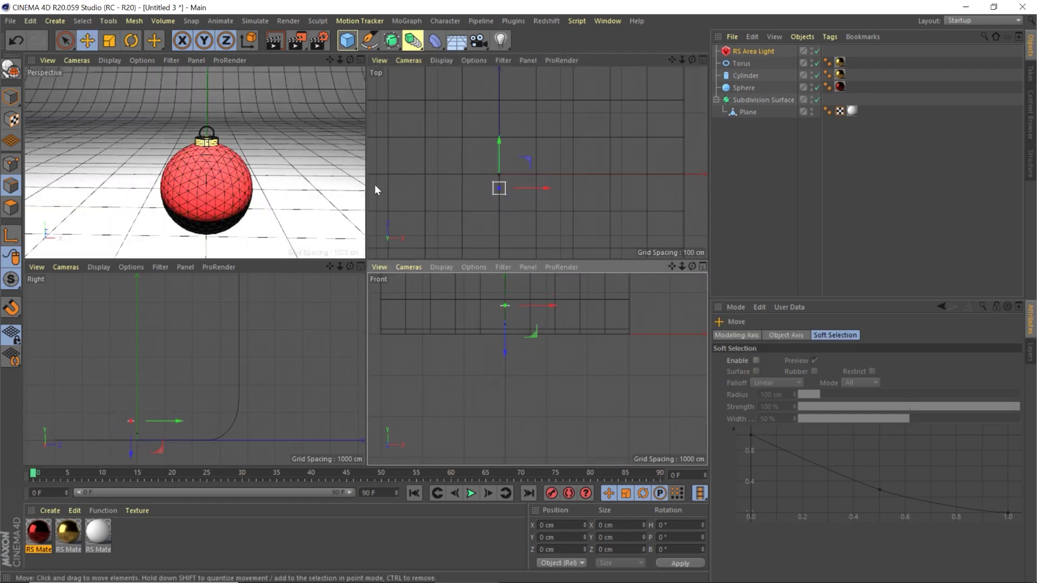
pyautogui.press('r')
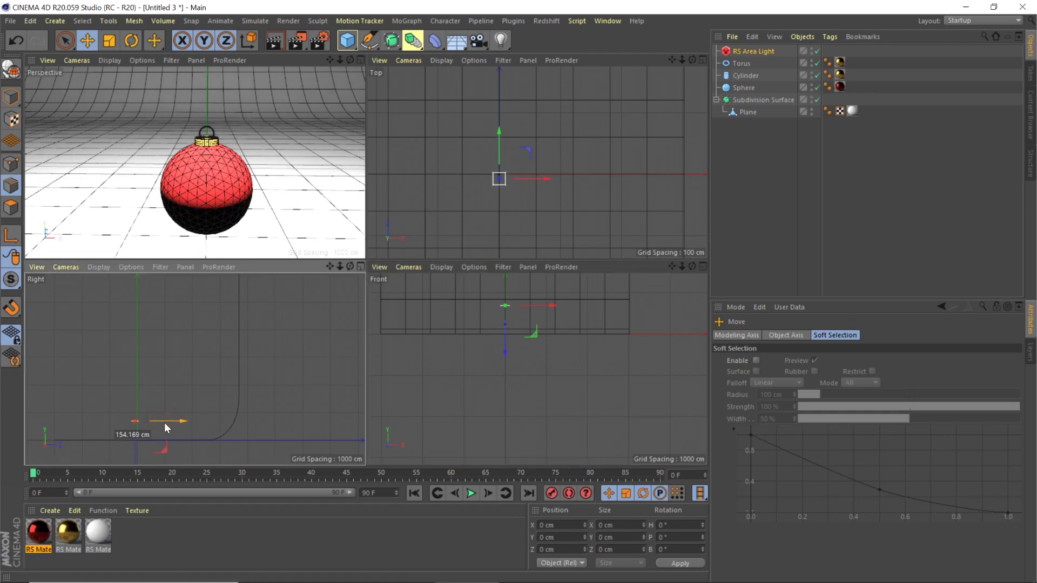
pyautogui.moveTo(152, 397); pyautogui.dragTo(154, 402)
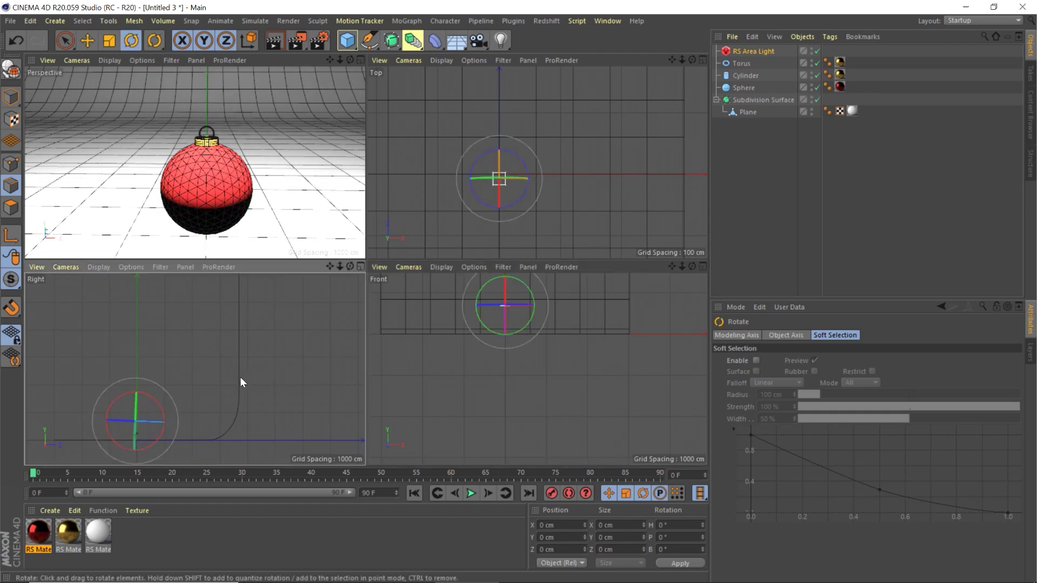
# Set the overhead area light's Intensity Multiplier to 10
pyautogui.click(749, 51)
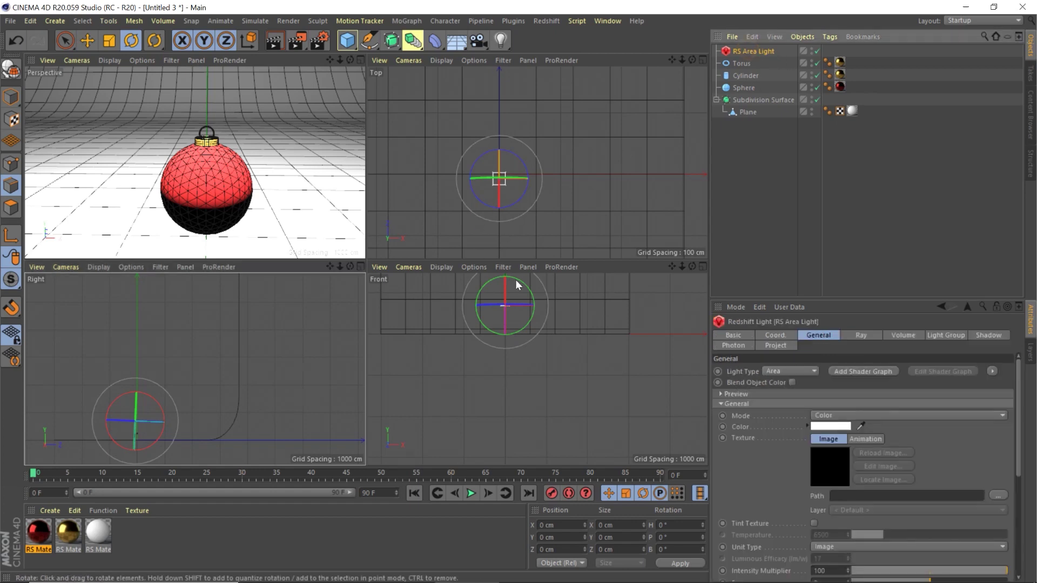
pyautogui.doubleClick(819, 570)
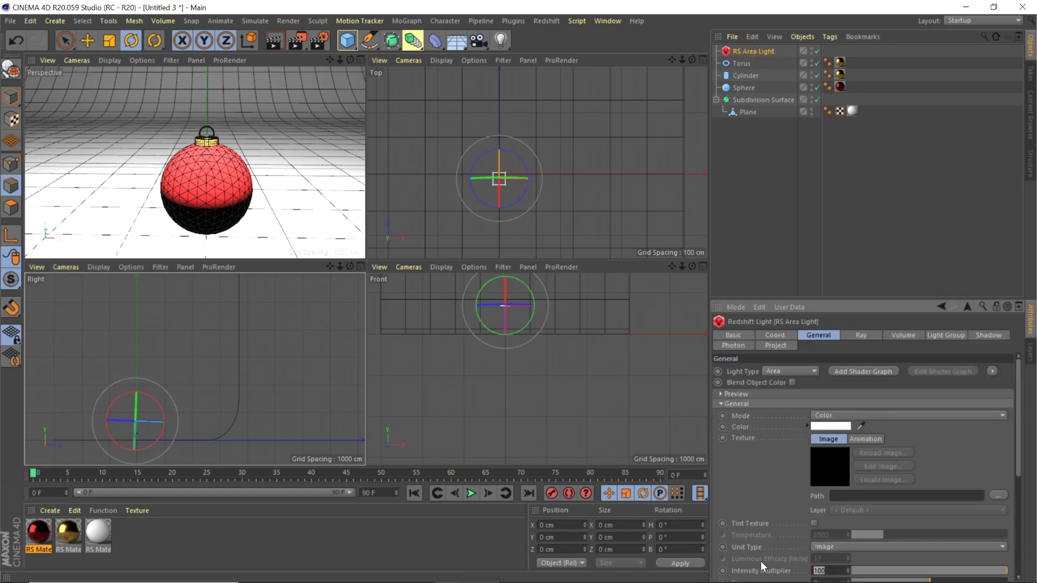
pyautogui.write('10')
pyautogui.press('Return')
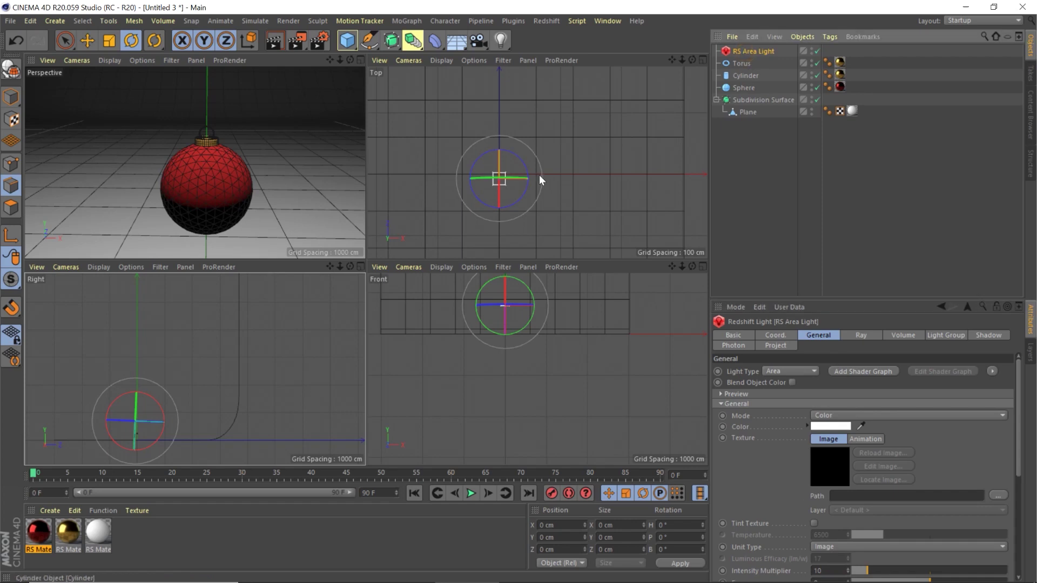
# Add a second Redshift Area Light and move it forward and to the left of the ornament
pyautogui.click(556, 22)
pyautogui.moveTo(563, 51)
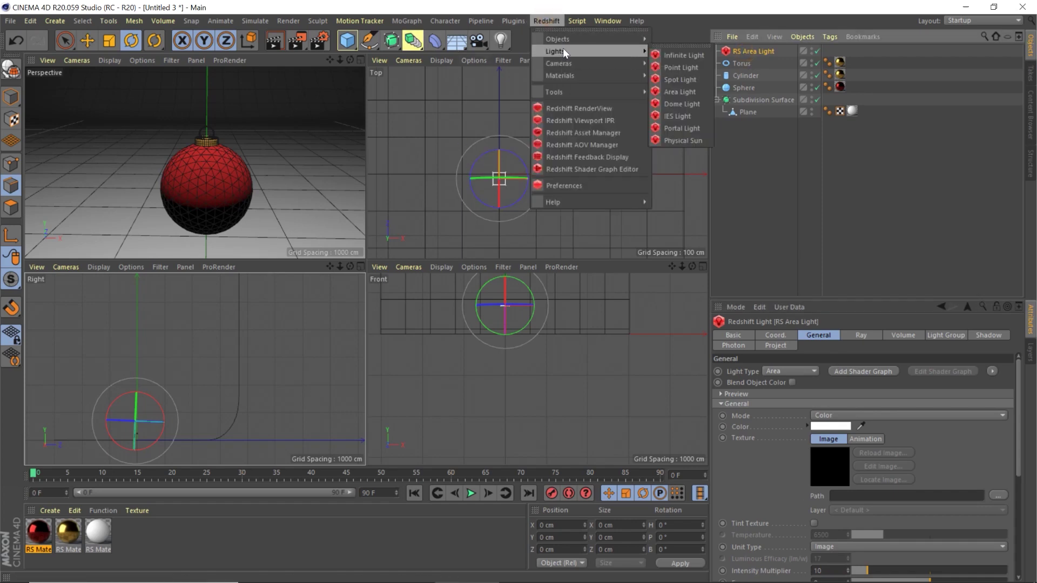
pyautogui.click(678, 91)
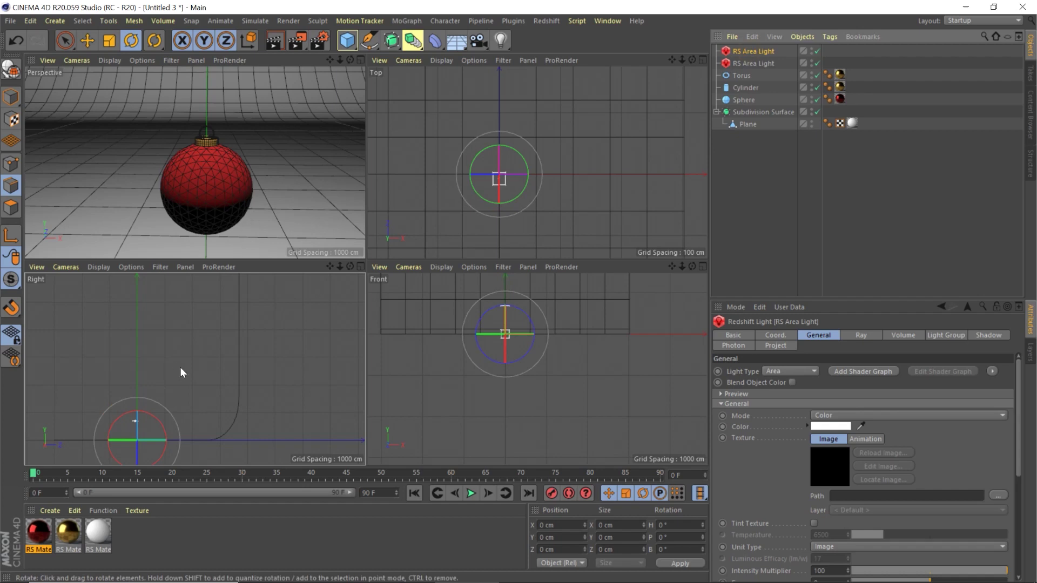
pyautogui.press('e')
pyautogui.moveTo(527, 174)
pyautogui.mouseDown()
pyautogui.moveTo(510, 158)
pyautogui.moveTo(508, 169)
pyautogui.mouseUp()
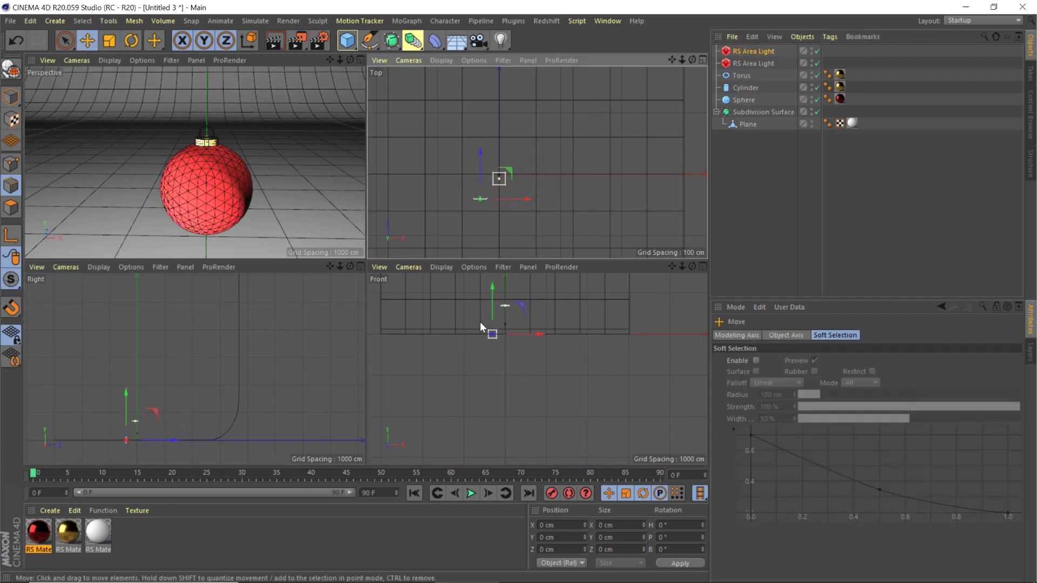
# Raise the second area light to about 430 cm and tilt it down toward the ornament
pyautogui.scroll(5, 127, 445)
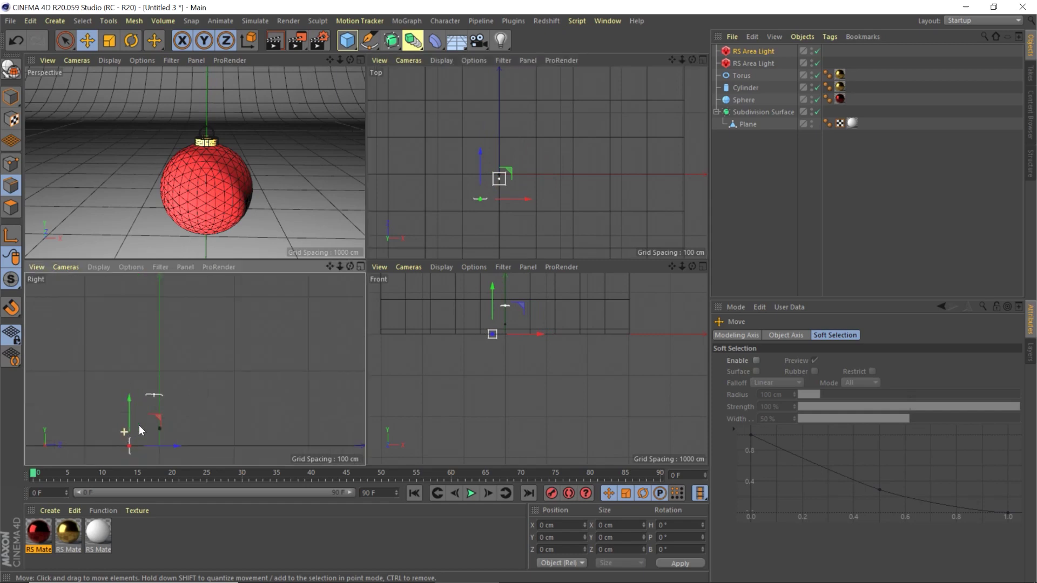
pyautogui.moveTo(150, 406); pyautogui.dragTo(127, 419)
pyautogui.press('r')
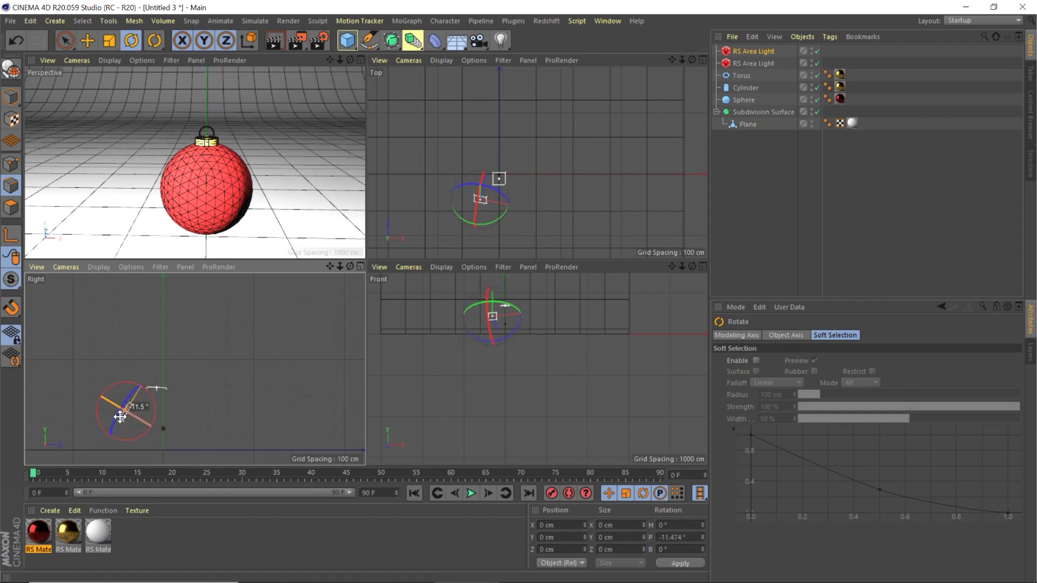
pyautogui.moveTo(514, 328); pyautogui.dragTo(507, 332)
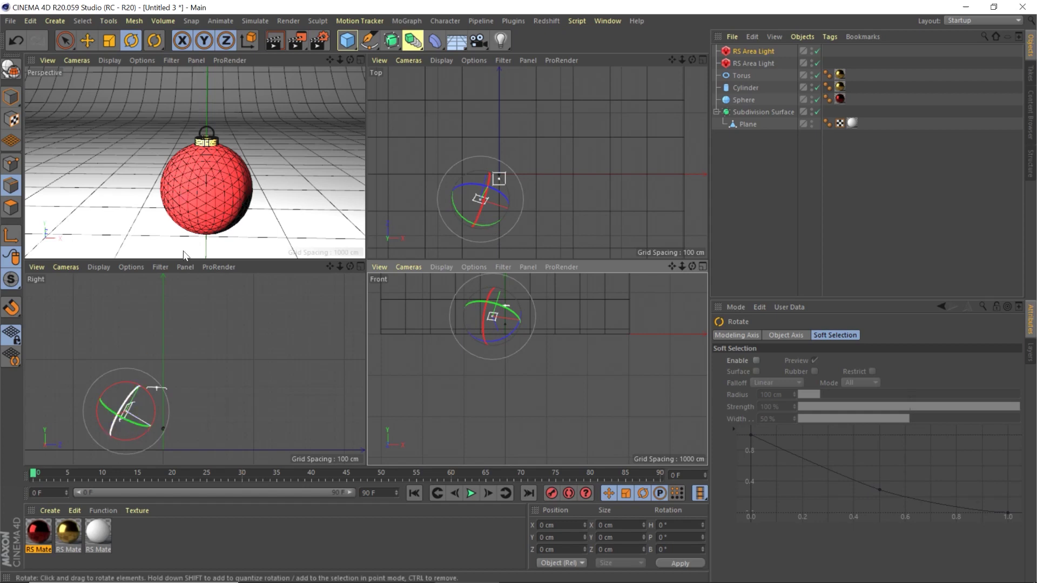
# Set the second area light's Intensity Multiplier to 10
pyautogui.middleClick(479, 208)
pyautogui.scroll(5, 260, 343)
pyautogui.click(11, 96)
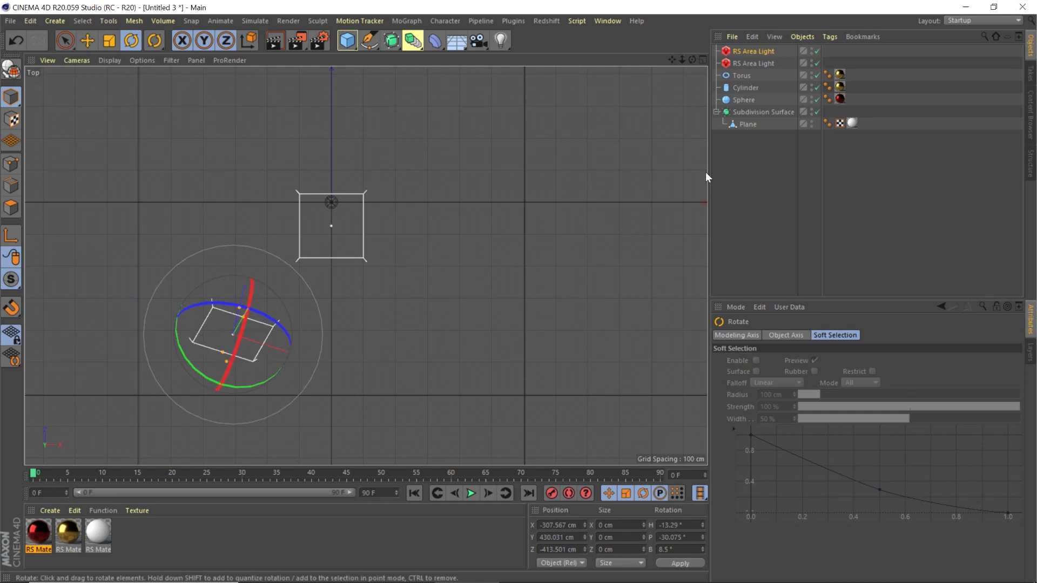
pyautogui.click(760, 50)
pyautogui.scroll(-2, 771, 459)
pyautogui.press('BackSpace')
pyautogui.press('Return')
# Narrow the second area light to a Size X of 106 cm and turn it further toward the ornament
pyautogui.scroll(-2, 747, 489)
pyautogui.scroll(-2, 747, 490)
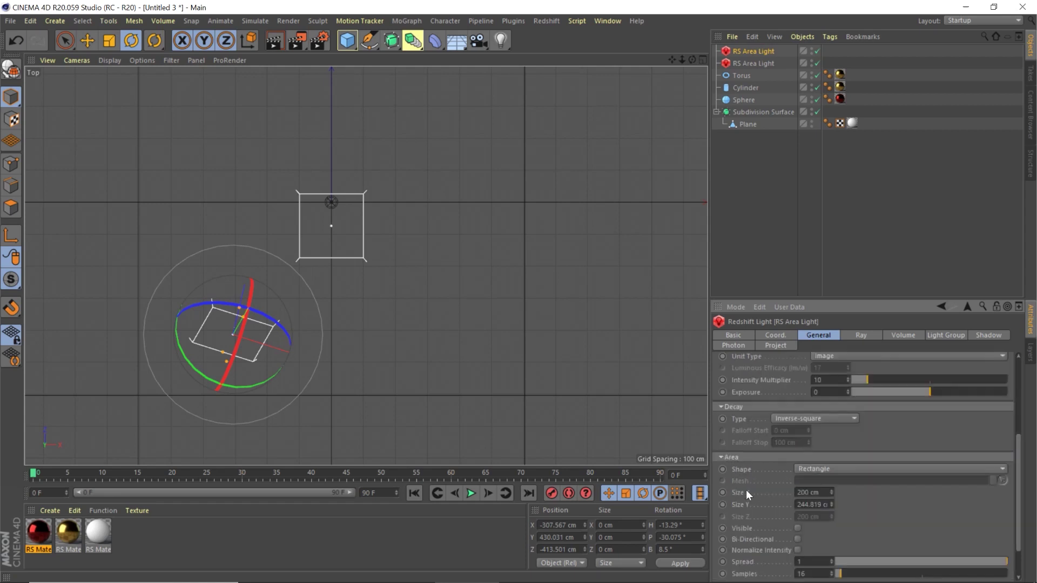
pyautogui.moveTo(832, 492); pyautogui.dragTo(831, 529)
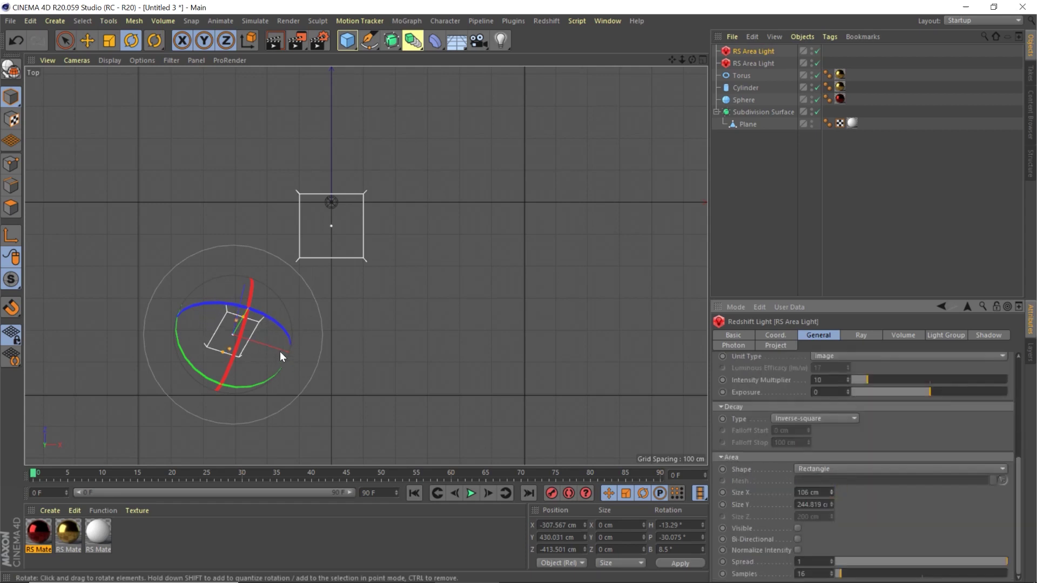
pyautogui.moveTo(268, 378); pyautogui.dragTo(240, 382)
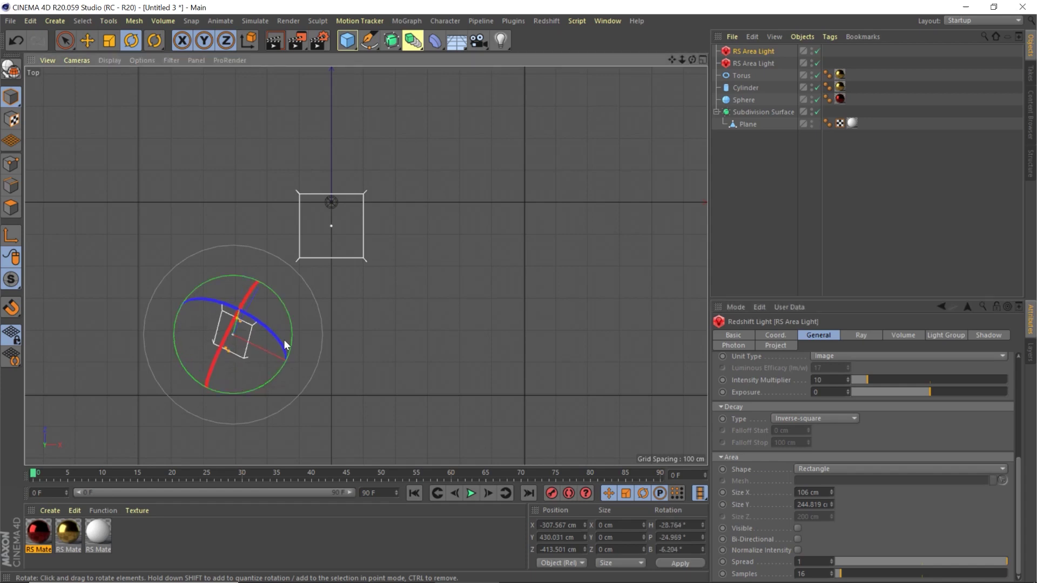
pyautogui.rightClick(759, 50)
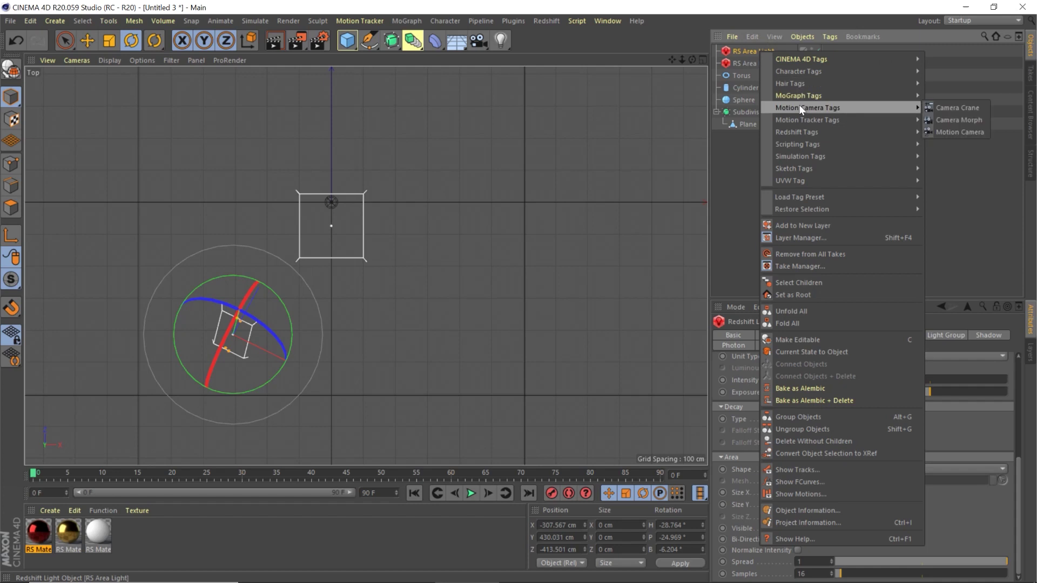
pyautogui.moveTo(808, 58)
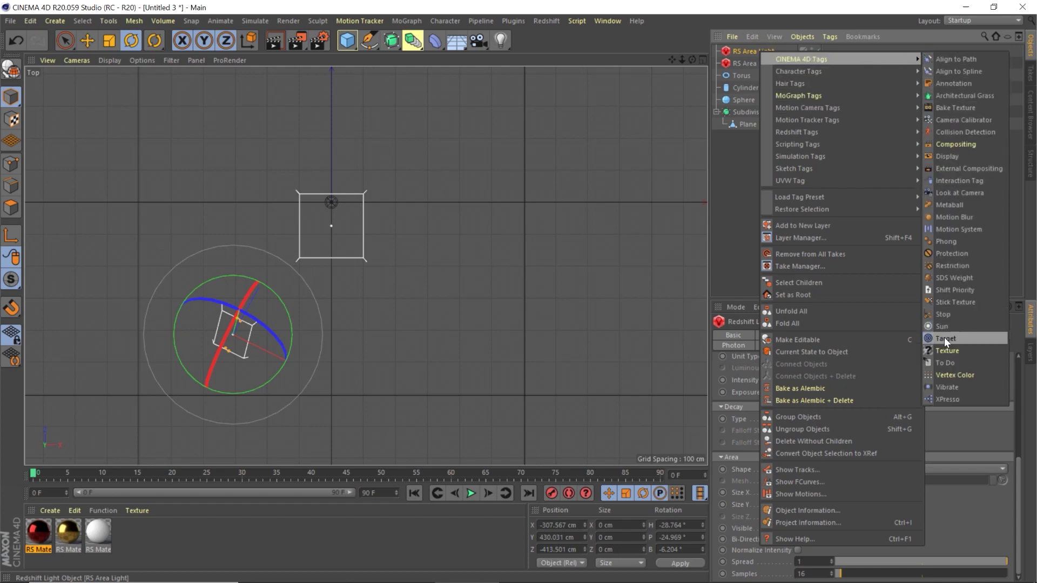
pyautogui.click(734, 162)
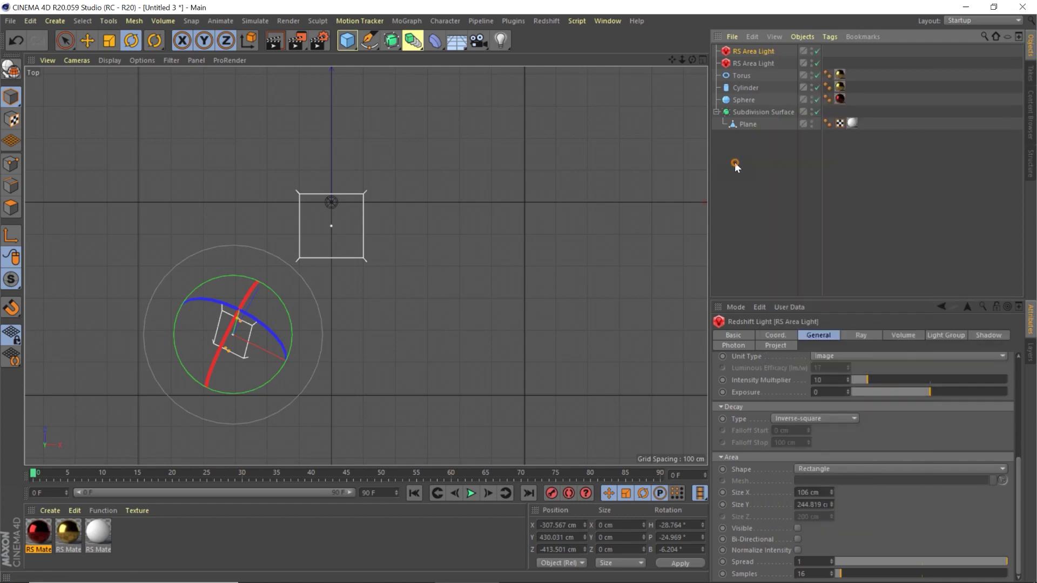
# Duplicate the second area light to the ornament's front right, using world axes, and rotate the copy to face the ornament
pyautogui.press('e')
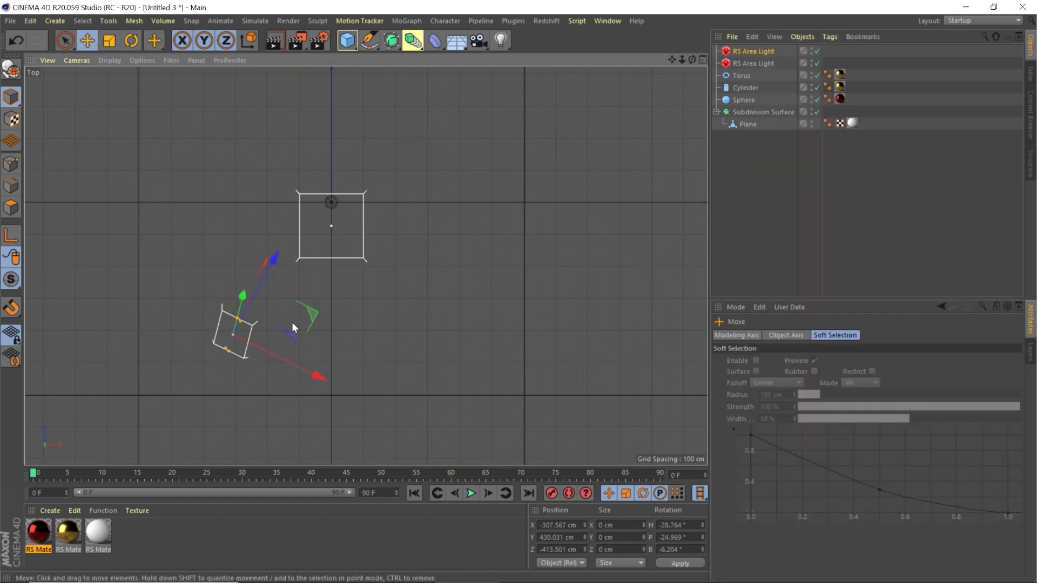
pyautogui.press('w')
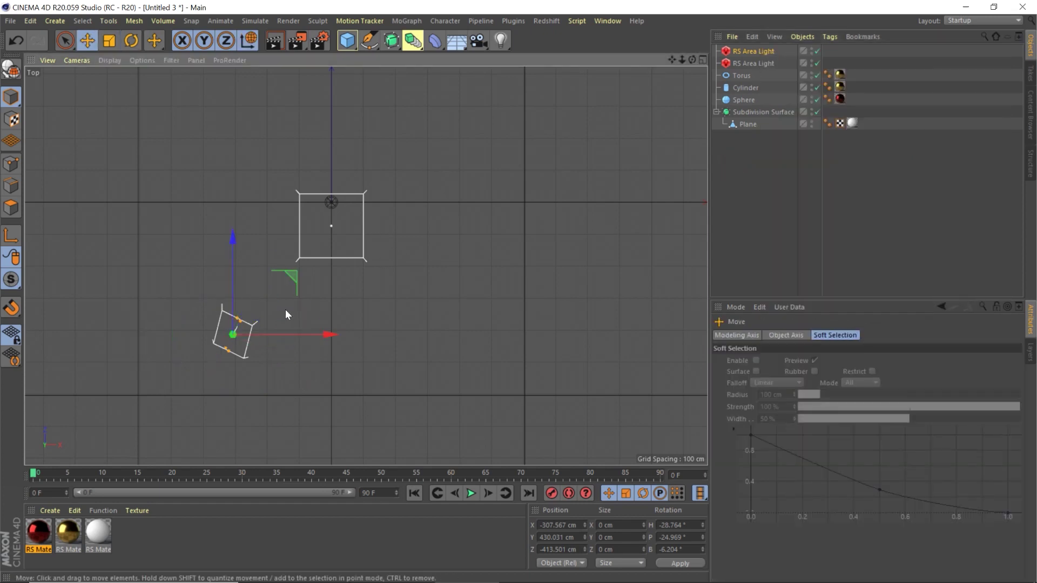
pyautogui.keyDown('ctrl'); pyautogui.moveTo(289, 273); pyautogui.dragTo(453, 239); pyautogui.keyUp('ctrl')
pyautogui.press('r')
pyautogui.moveTo(415, 307); pyautogui.dragTo(453, 329)
pyautogui.moveTo(392, 264)
pyautogui.mouseDown()
pyautogui.moveTo(370, 285)
pyautogui.moveTo(383, 282)
pyautogui.mouseUp()
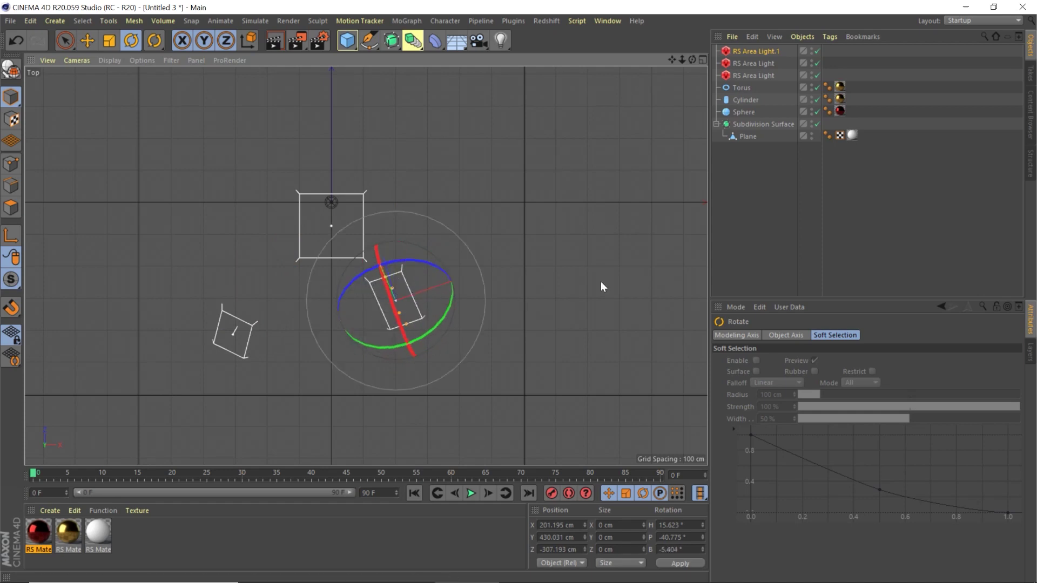
# Set the duplicated light's Size X to 350 cm and rotate it to a heading of about 41°
pyautogui.click(748, 51)
pyautogui.scroll(-5, 756, 469)
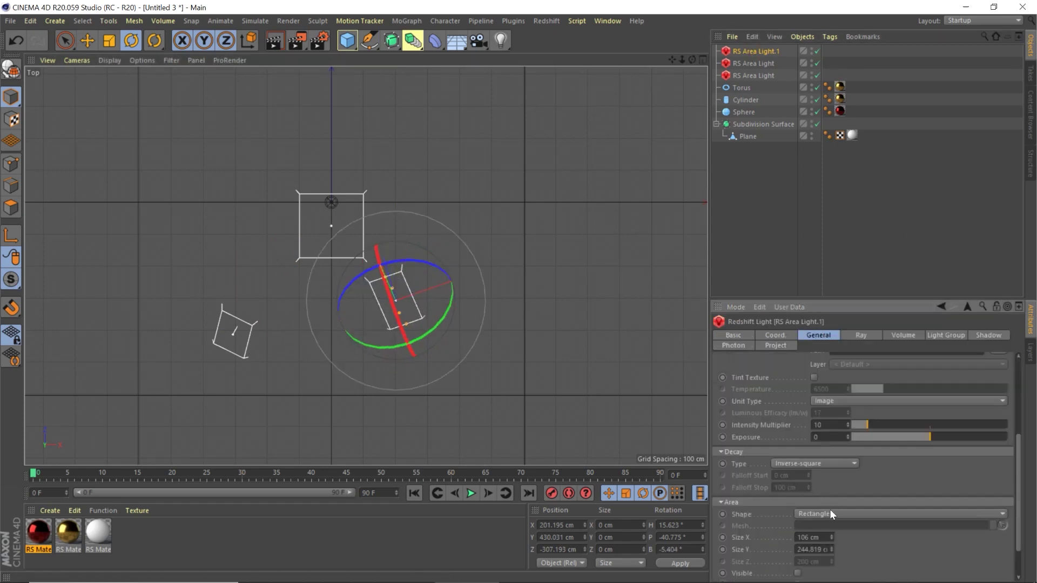
pyautogui.moveTo(832, 536); pyautogui.dragTo(861, 528)
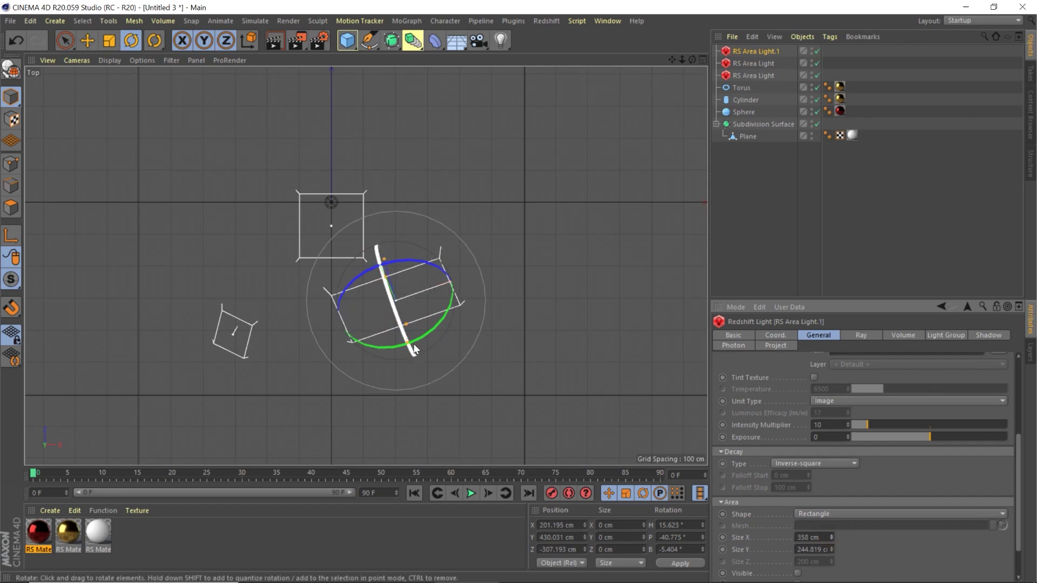
pyautogui.moveTo(429, 335); pyautogui.dragTo(434, 332)
# Reposition the duplicated light above and in front of the ornament, at about X 182, Y 486, Z -263 cm
pyautogui.press('e')
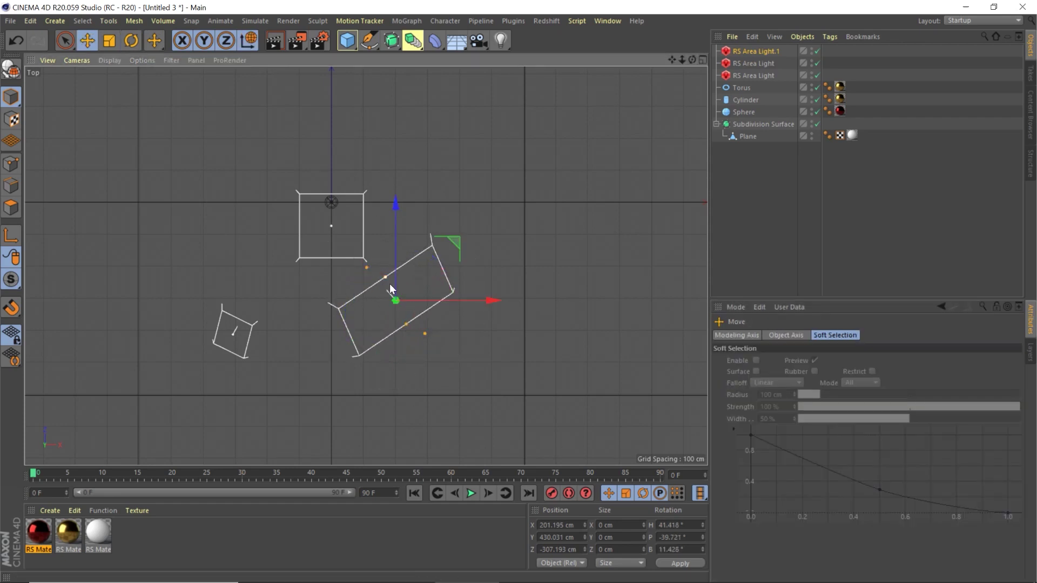
pyautogui.moveTo(379, 257); pyautogui.dragTo(406, 300)
pyautogui.middleClick(360, 303)
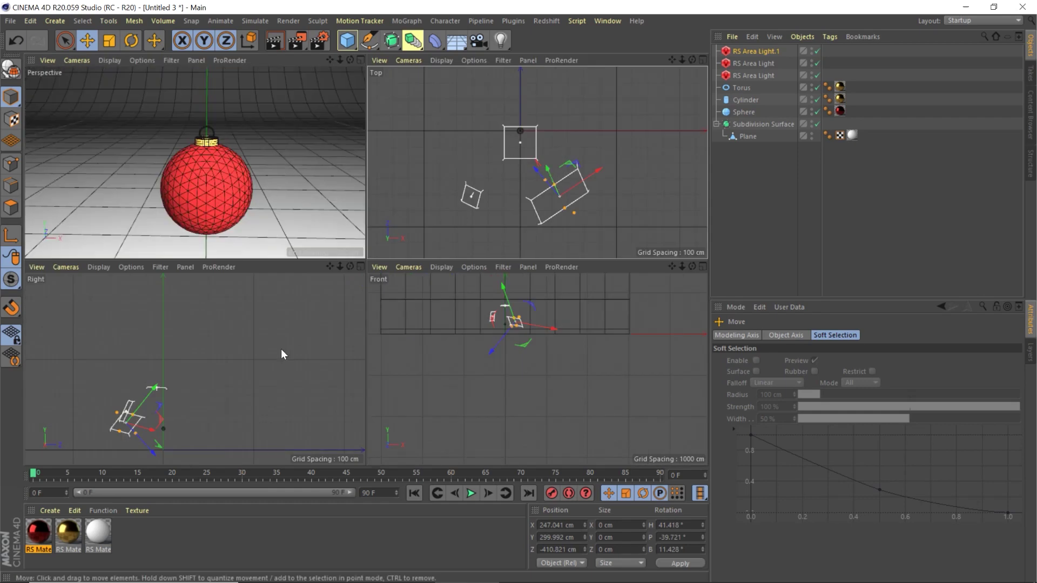
pyautogui.moveTo(144, 402); pyautogui.dragTo(154, 380)
# Open the Redshift RenderView and start a live render of the ornament in the perspective view
pyautogui.middleClick(278, 173)
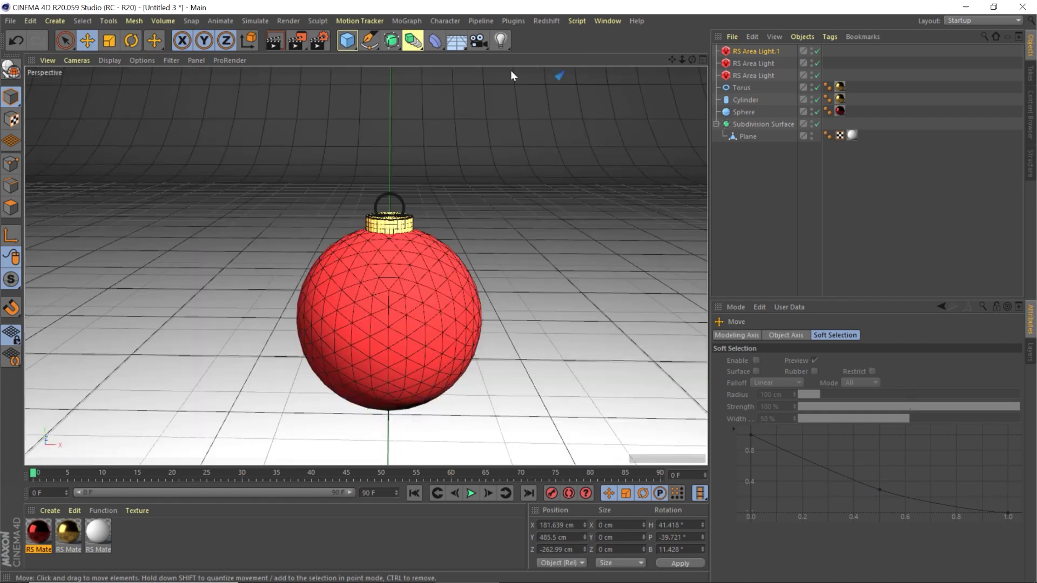
pyautogui.click(545, 21)
pyautogui.click(553, 105)
pyautogui.click(465, 141)
pyautogui.moveTo(597, 100); pyautogui.dragTo(373, 76)
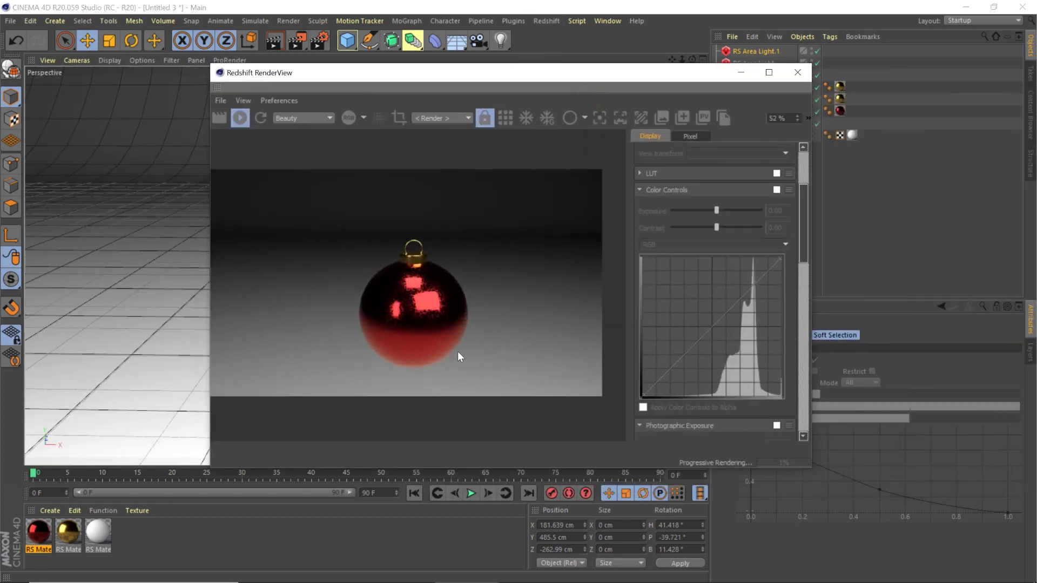
pyautogui.moveTo(487, 75); pyautogui.dragTo(345, 70)
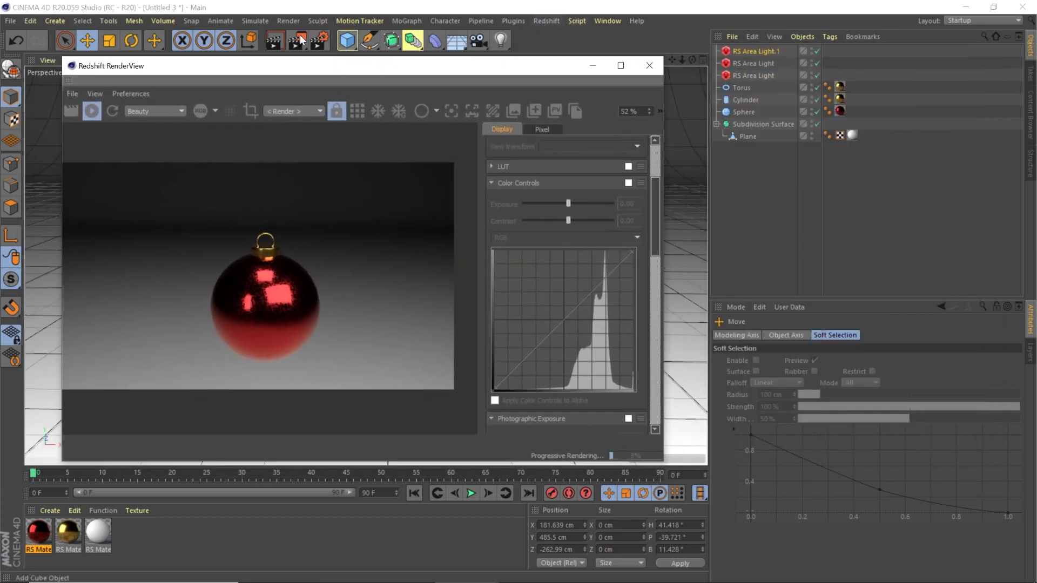
# Set both Redshift GI engines to Brute Force with 5 GI bounces and 512 rays
pyautogui.click(320, 44)
pyautogui.click(392, 61)
pyautogui.click(387, 123)
pyautogui.click(326, 83)
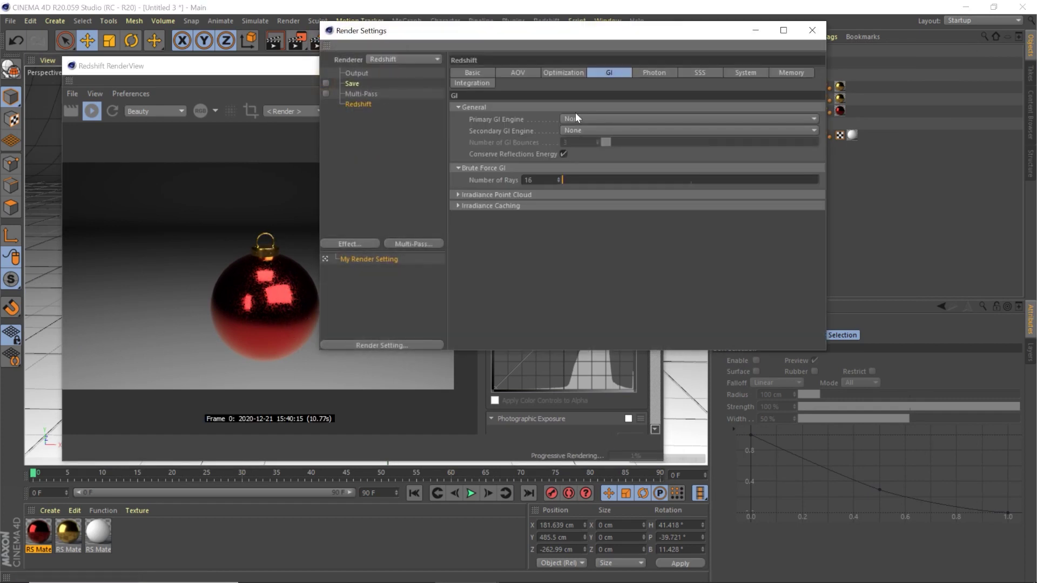
pyautogui.scroll(-6, 590, 120)
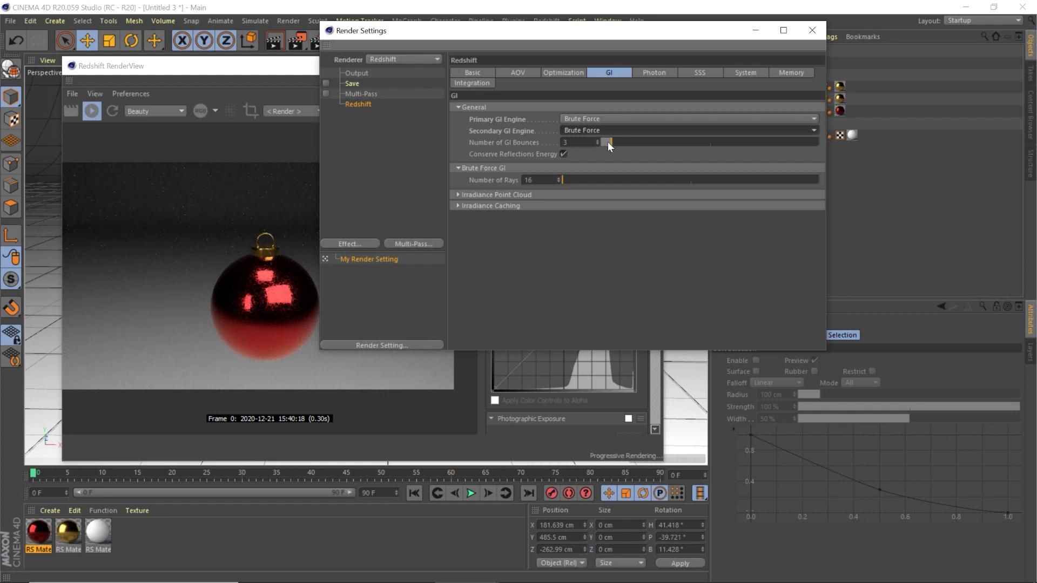
pyautogui.moveTo(608, 142); pyautogui.dragTo(620, 142)
pyautogui.doubleClick(540, 180)
pyautogui.write('512')
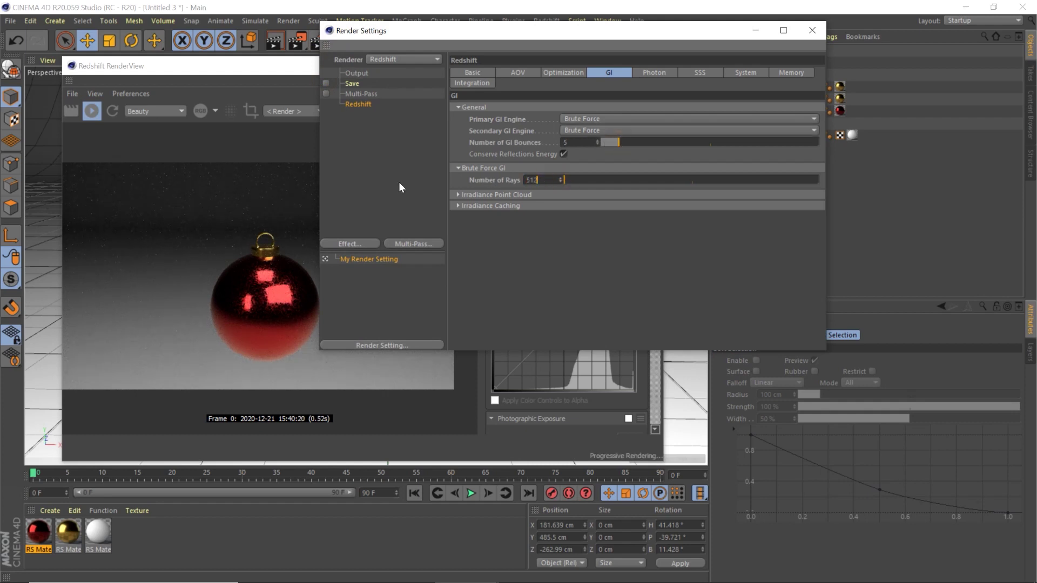
pyautogui.click(812, 31)
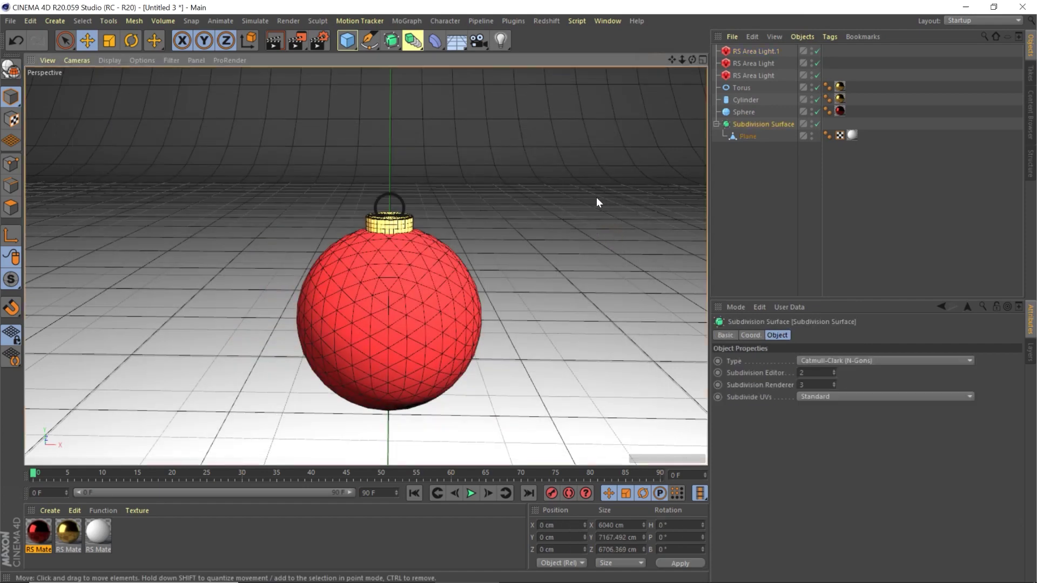
# Scale the Subdivision Surface backdrop down to about 991 × 1175 × 1100 cm
pyautogui.press('t')
pyautogui.moveTo(597, 202); pyautogui.dragTo(301, 384)
pyautogui.press('e')
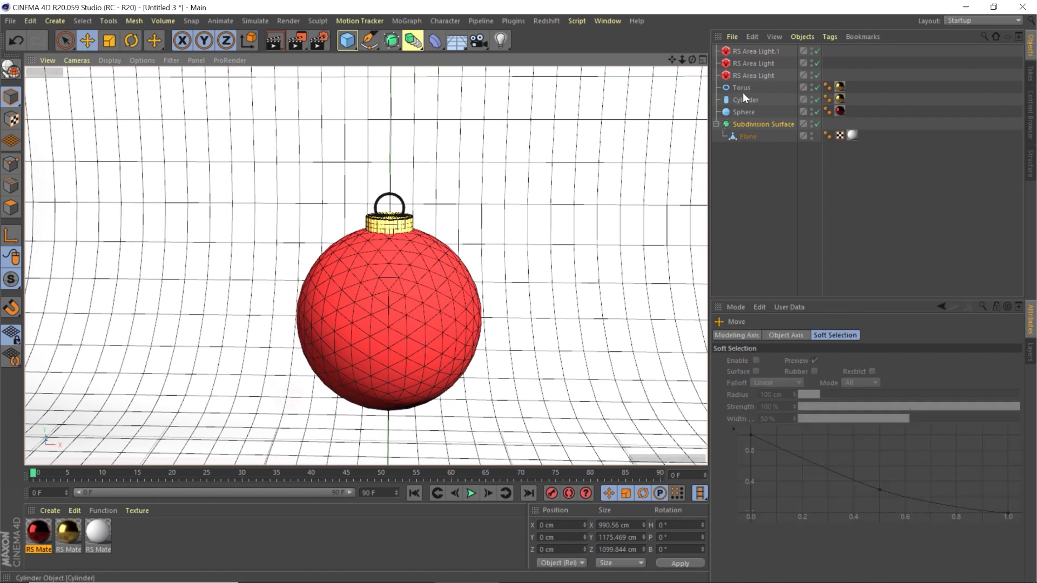
pyautogui.click(741, 125)
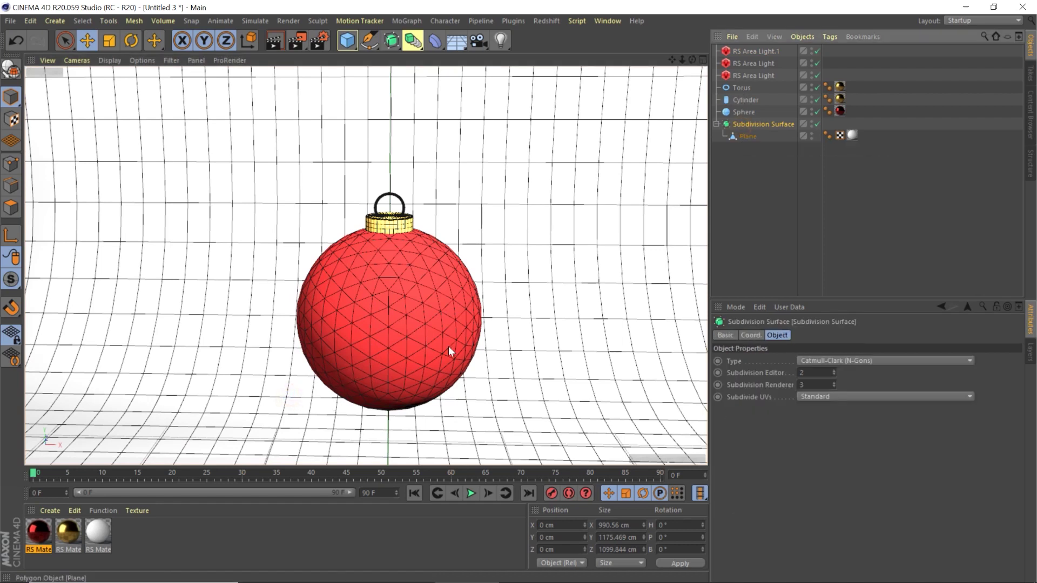
# Raise the Subdivision Surface backdrop to about Y 162 cm
pyautogui.middleClick(450, 342)
pyautogui.moveTo(506, 297)
pyautogui.mouseDown()
pyautogui.moveTo(504, 284)
pyautogui.moveTo(489, 289)
pyautogui.mouseUp()
pyautogui.middleClick(232, 192)
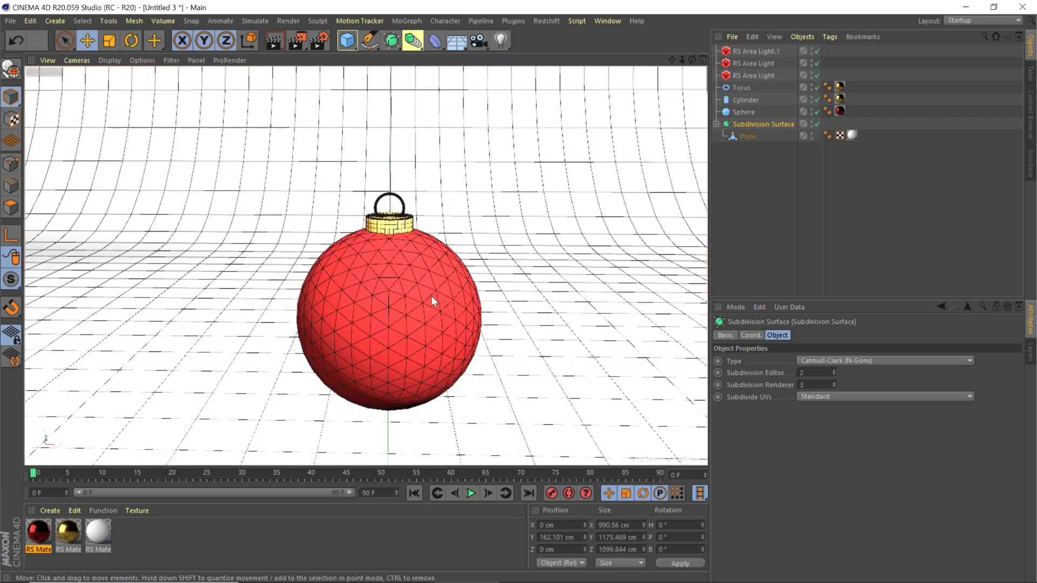
# Open the Redshift RenderView and start a live render of the ornament against the raised backdrop
pyautogui.scroll(-3, 431, 296)
pyautogui.keyDown('alt'); pyautogui.moveTo(414, 299); pyautogui.dragTo(380, 224, button='middle'); pyautogui.keyUp('alt')
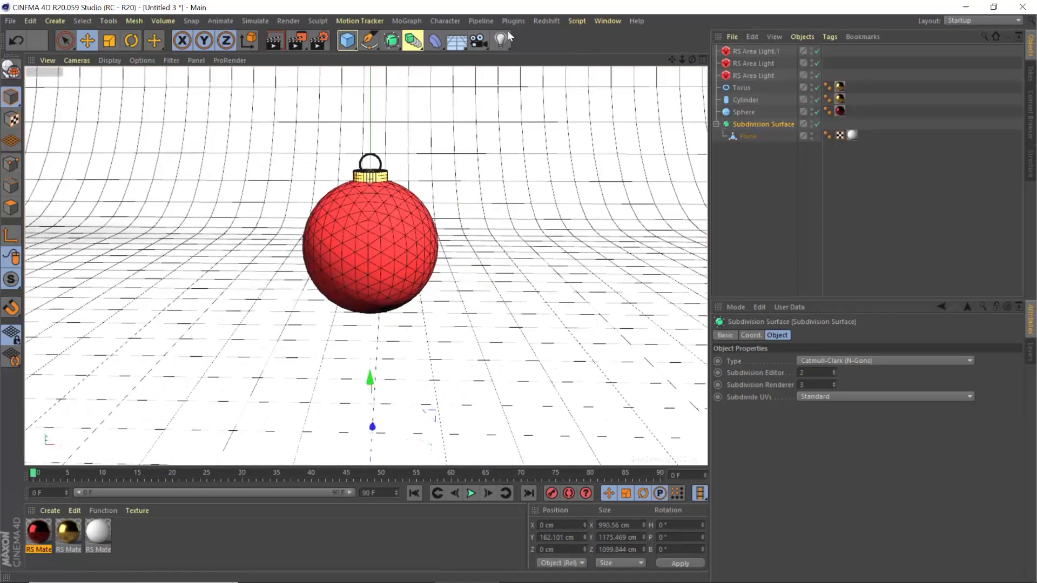
pyautogui.click(546, 20)
pyautogui.click(552, 103)
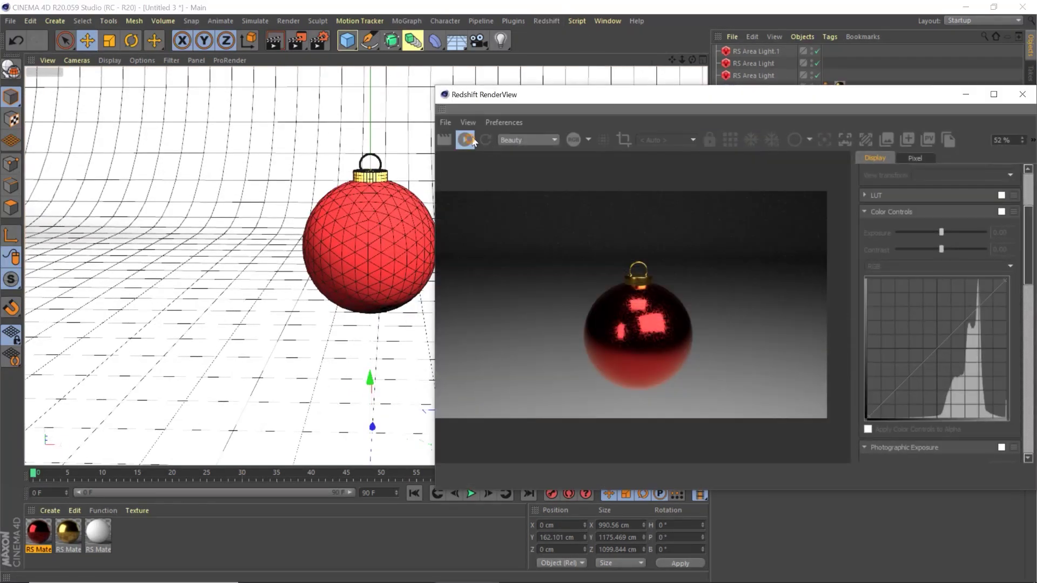
pyautogui.moveTo(540, 99); pyautogui.dragTo(201, 76)
pyautogui.scroll(3, 293, 265)
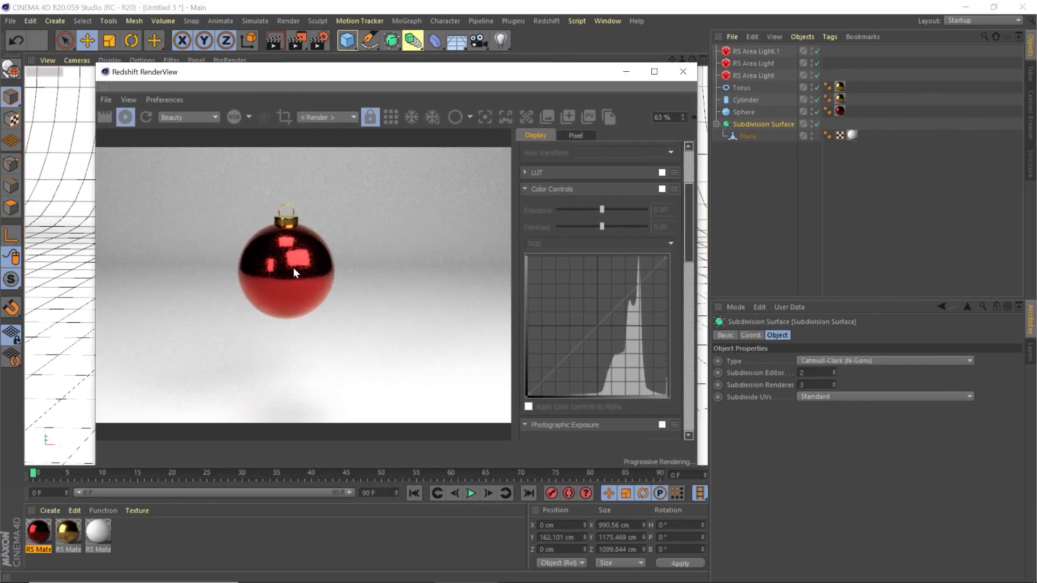
# Set the reflectivity colour of the red ornament's RS Material to a brighter red at H 0°, S 87%, V 73%
pyautogui.doubleClick(41, 530)
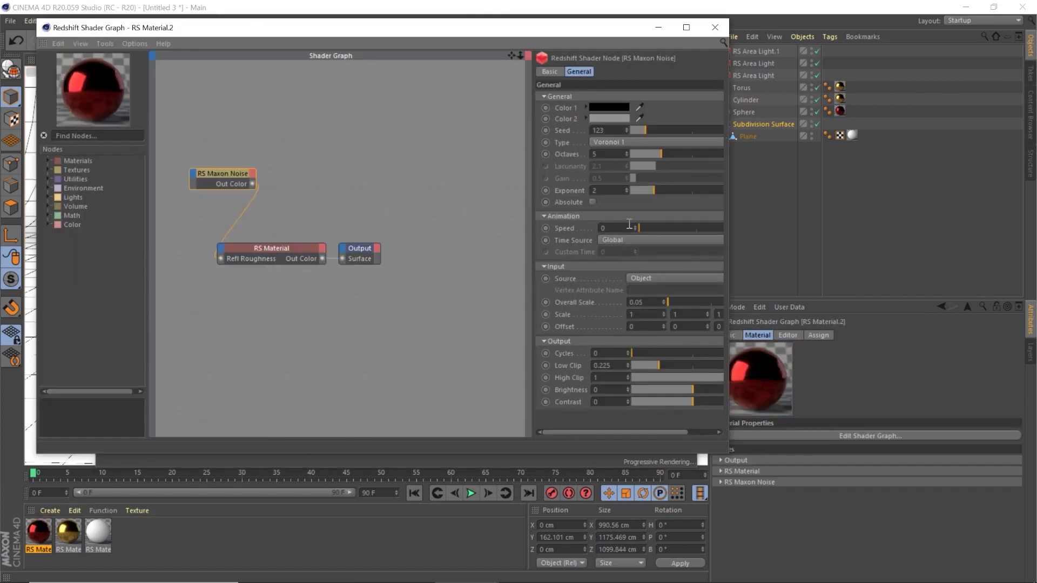
pyautogui.doubleClick(256, 248)
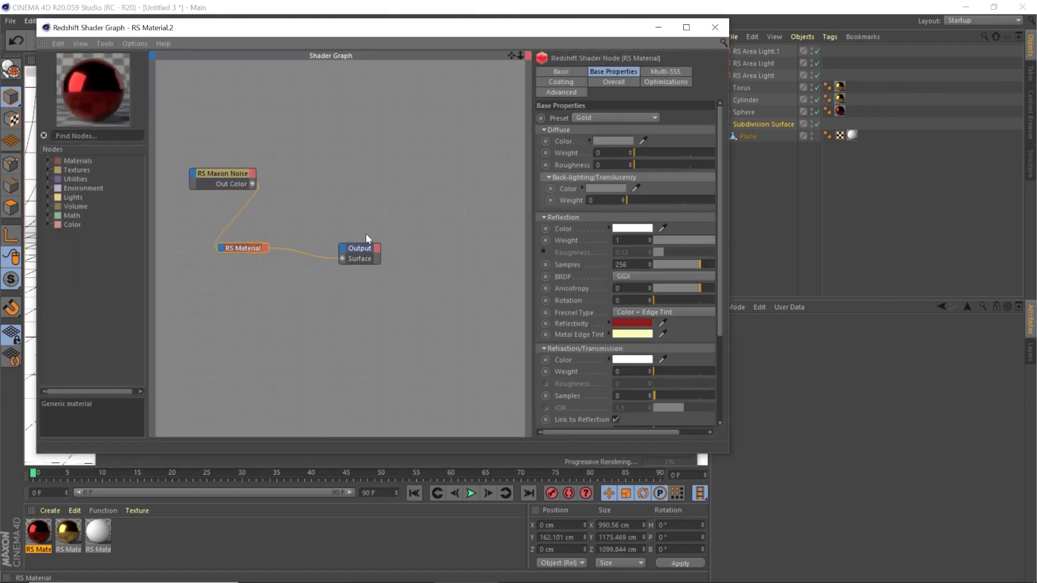
pyautogui.click(632, 329)
pyautogui.click(678, 348)
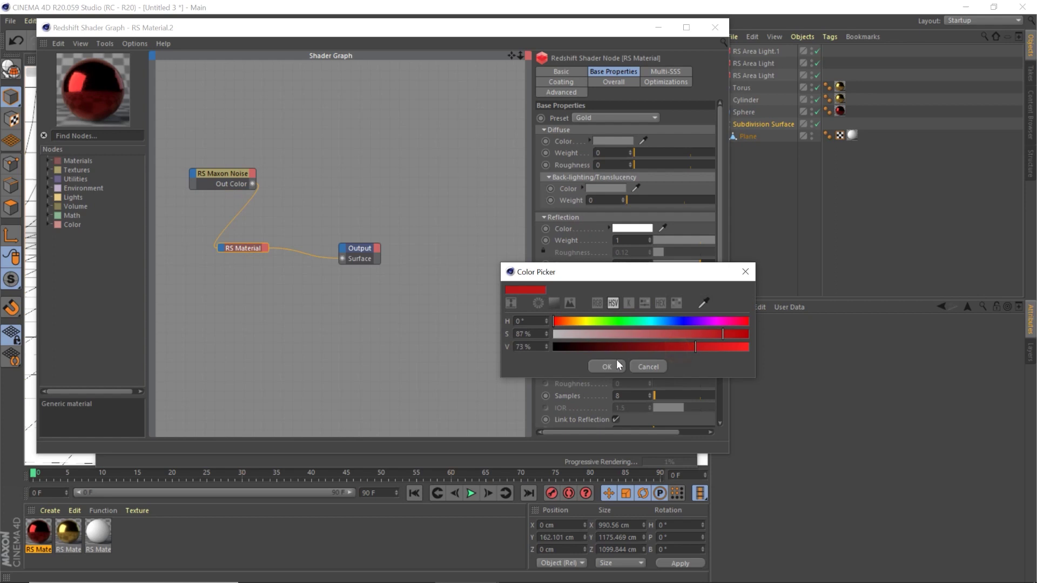
pyautogui.click(606, 367)
# Set the Metal Edge Tint of the red ornament's material to a light pinkish red
pyautogui.click(618, 338)
pyautogui.moveTo(588, 334); pyautogui.dragTo(548, 339)
pyautogui.click(677, 344)
pyautogui.moveTo(668, 345); pyautogui.dragTo(640, 345)
pyautogui.click(604, 374)
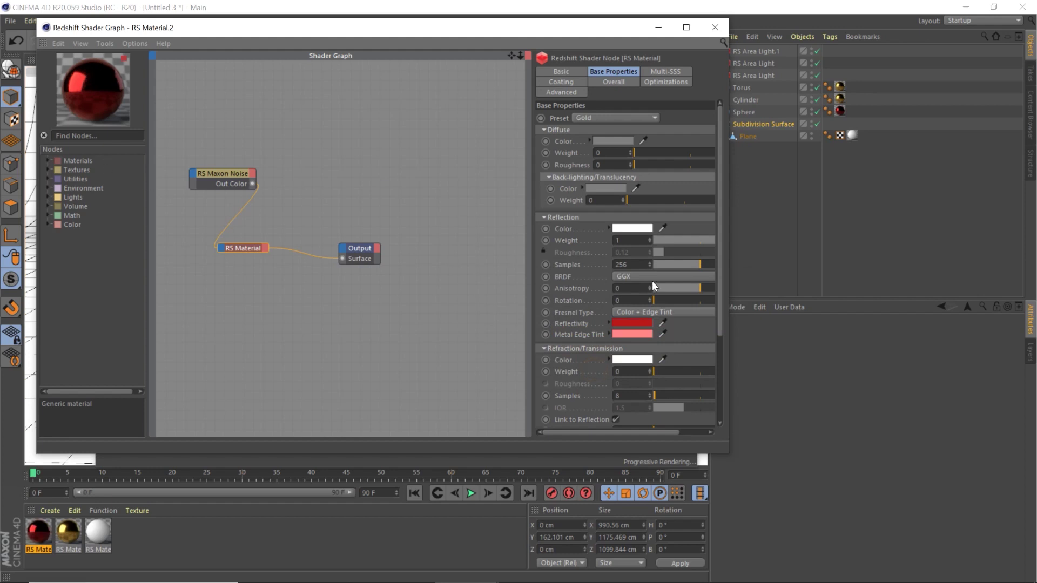
# Set the RS Maxon Noise overall scale to 0.01 and Color 2 to 75% grey, closing the shader graph and RenderView
pyautogui.click(223, 174)
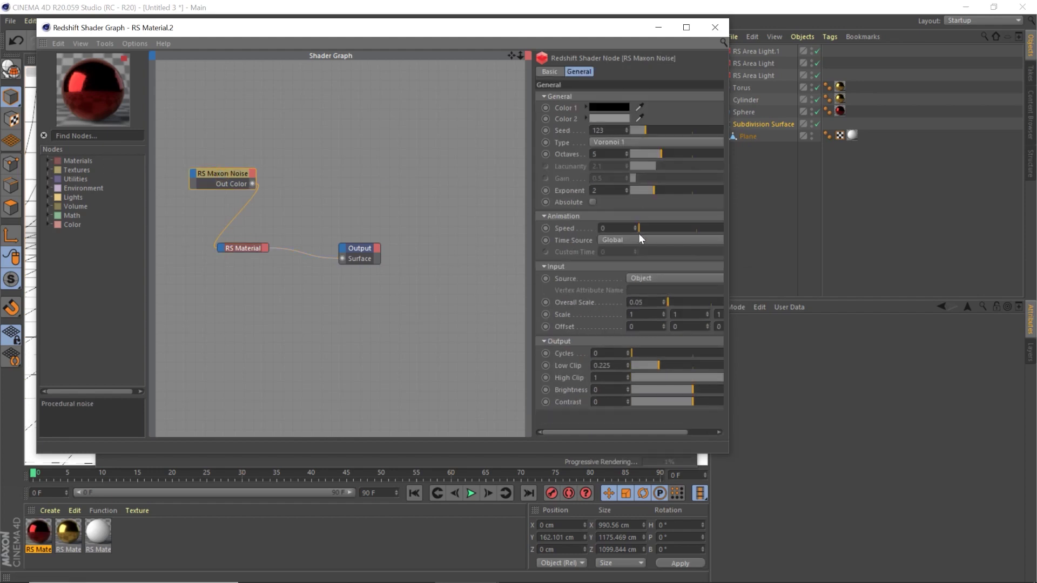
pyautogui.click(662, 305)
pyautogui.click(663, 305)
pyautogui.click(663, 306)
pyautogui.click(611, 118)
pyautogui.moveTo(633, 144); pyautogui.dragTo(682, 144)
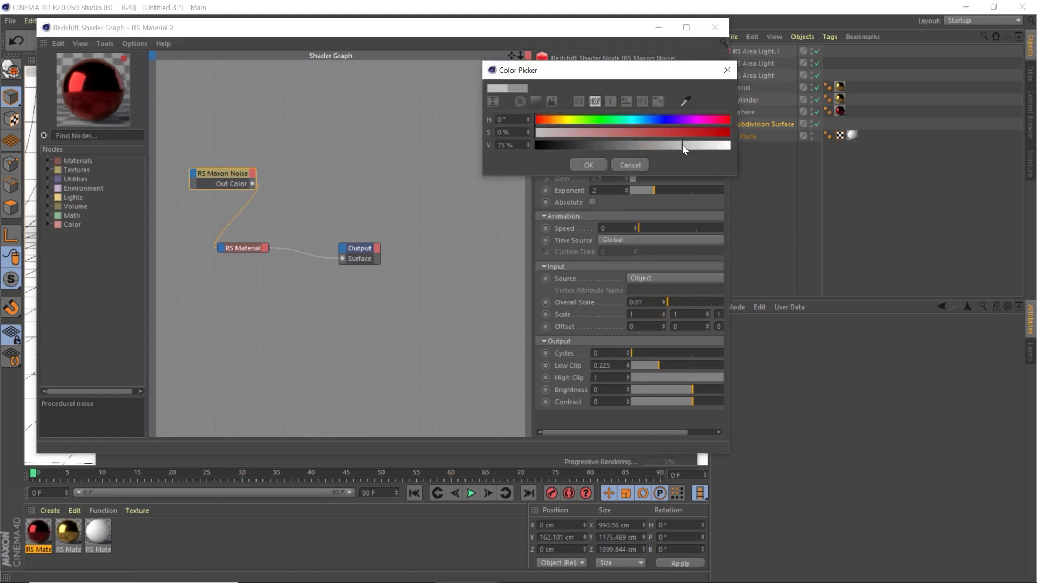
pyautogui.click(578, 163)
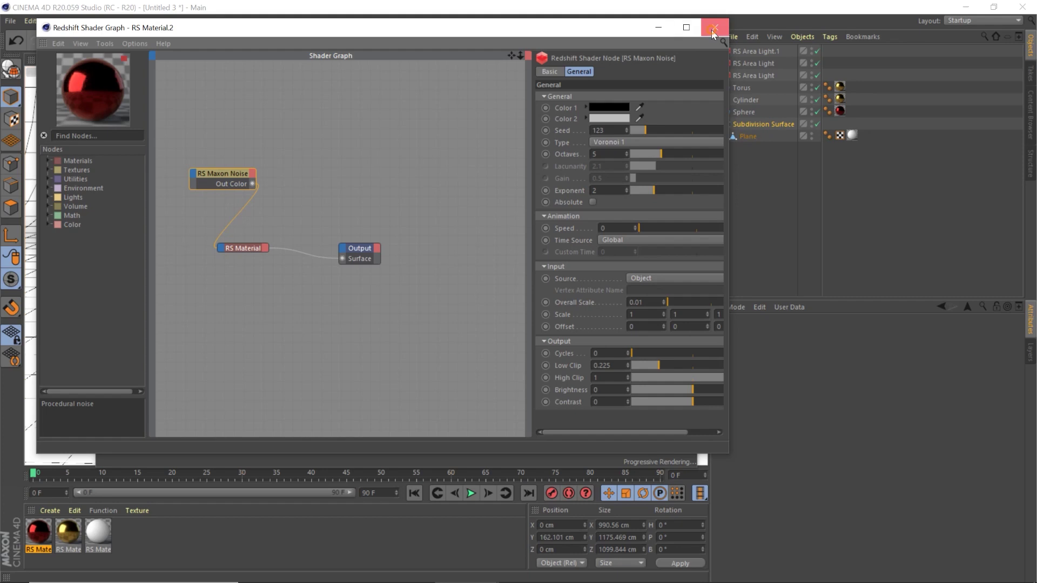
pyautogui.click(715, 27)
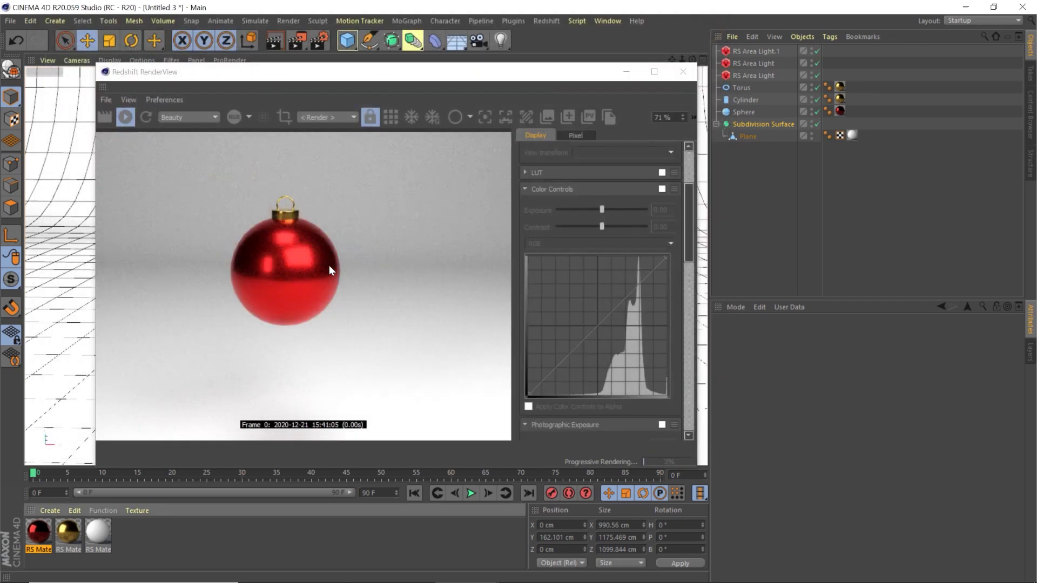
pyautogui.click(682, 73)
# Enlarge the backdrop to about 4854 × 2283 × 2136 cm, widening it along X, and place it at about Y 119 cm
pyautogui.scroll(-5, 381, 297)
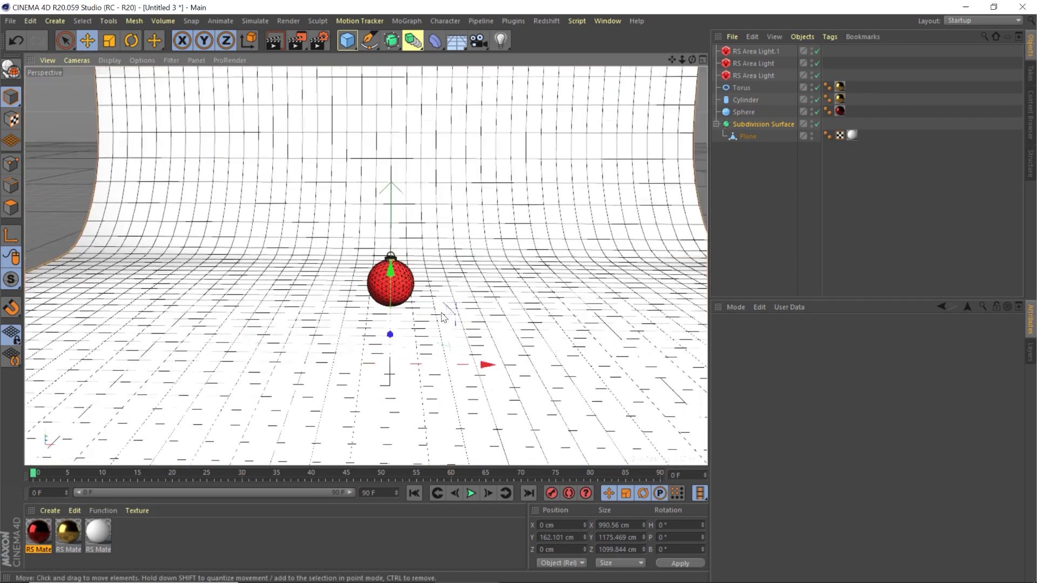
pyautogui.click(336, 387)
pyautogui.press('t')
pyautogui.moveTo(257, 389); pyautogui.dragTo(706, 264)
pyautogui.press('e')
pyautogui.moveTo(404, 253); pyautogui.dragTo(404, 222)
pyautogui.press('r')
pyautogui.press('t')
pyautogui.moveTo(500, 387); pyautogui.dragTo(578, 382)
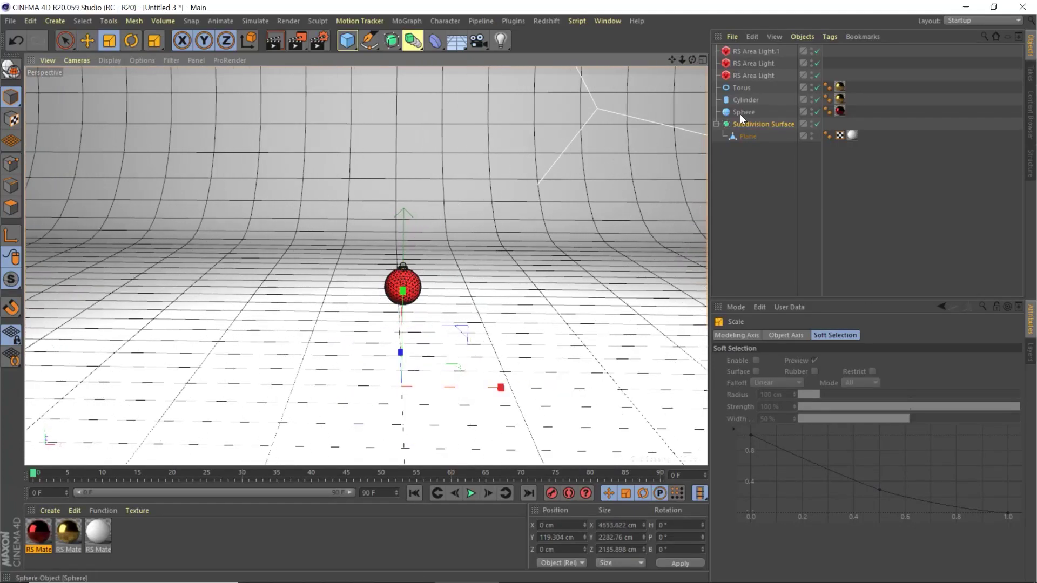
# Connect the Torus, Cylinder and Sphere into a new polygon object, keeping the originals
pyautogui.click(740, 89)
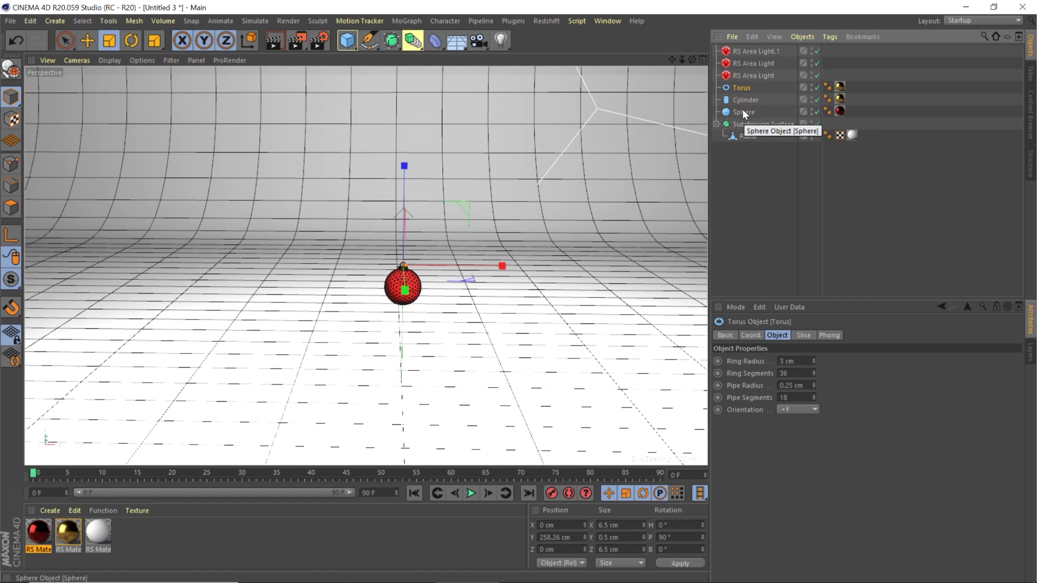
pyautogui.keyDown('shift'); pyautogui.click(743, 112); pyautogui.keyUp('shift')
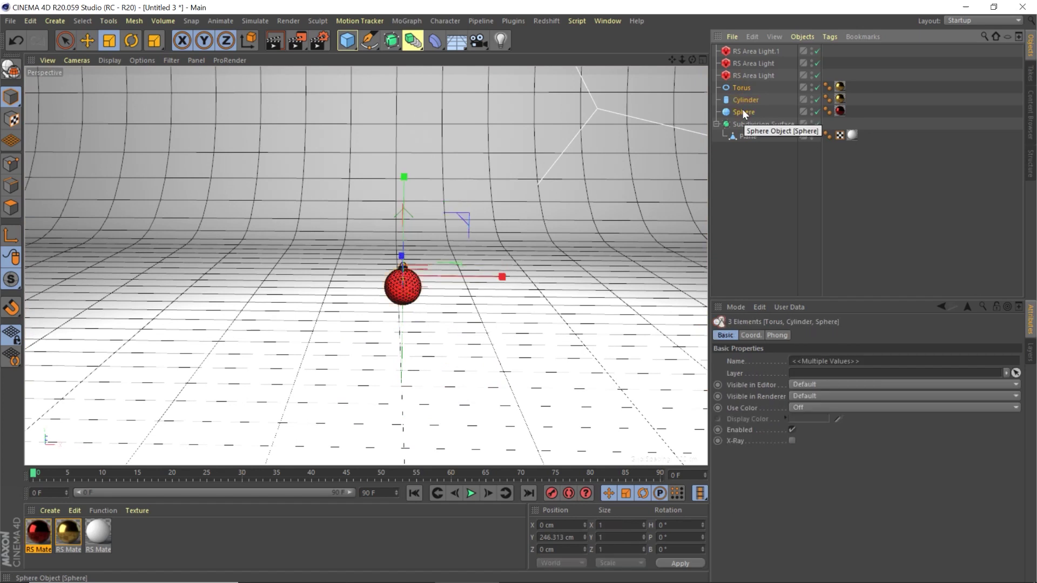
pyautogui.rightClick(743, 111)
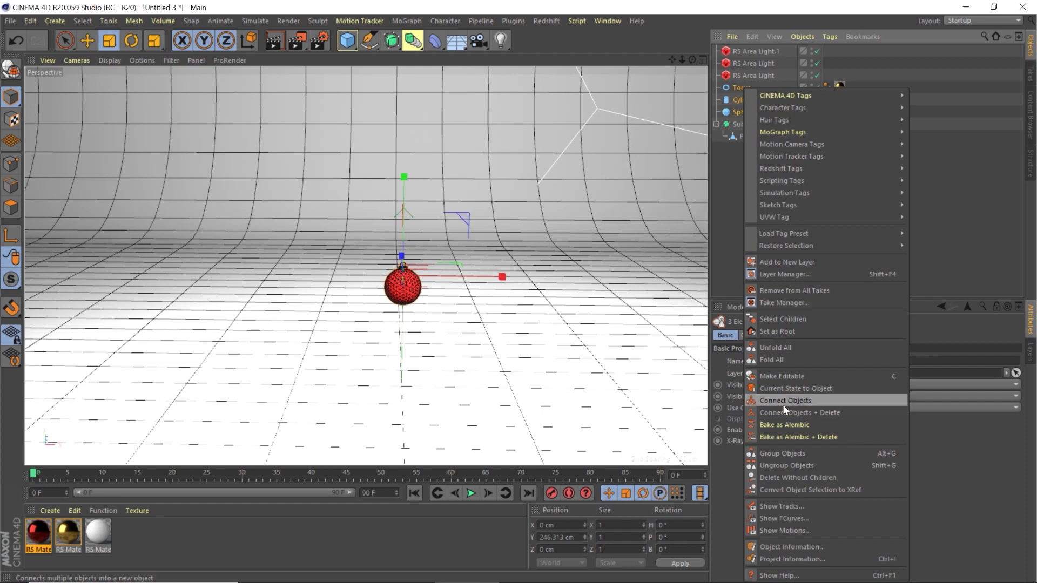
pyautogui.click(783, 404)
# Disable the original Torus, Cylinder and Sphere objects
pyautogui.click(746, 99)
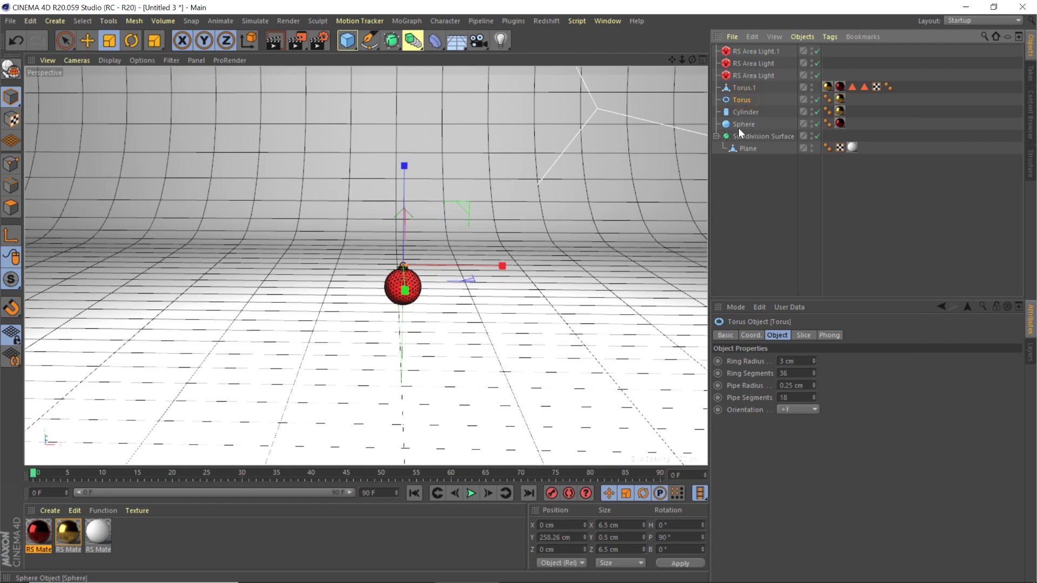
pyautogui.keyDown('shift'); pyautogui.click(740, 125); pyautogui.keyUp('shift')
pyautogui.click(815, 100)
pyautogui.click(815, 112)
pyautogui.click(815, 123)
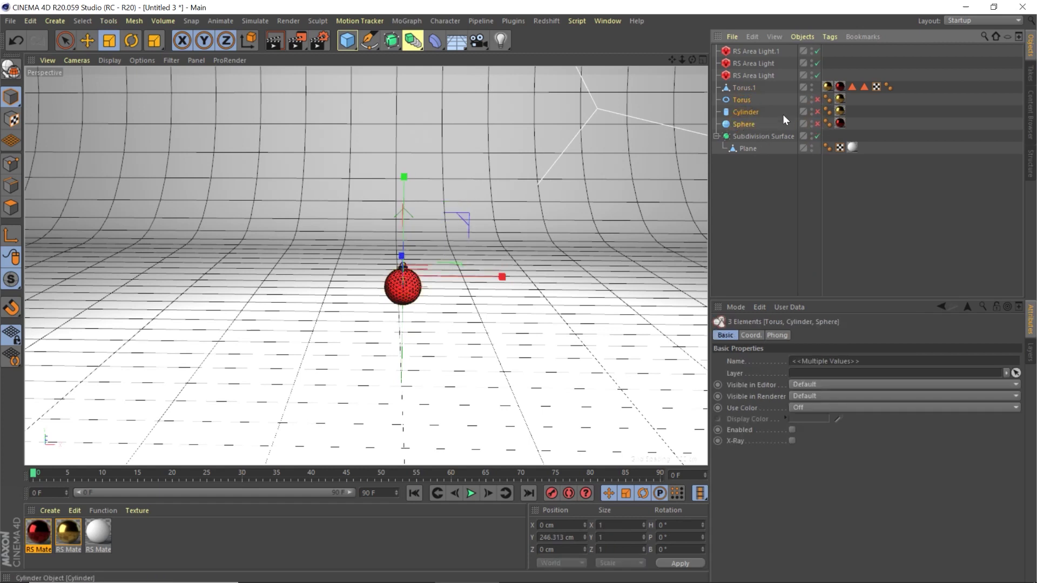
# Rename the connected ornament object as Orn
pyautogui.click(745, 88)
pyautogui.doubleClick(746, 88)
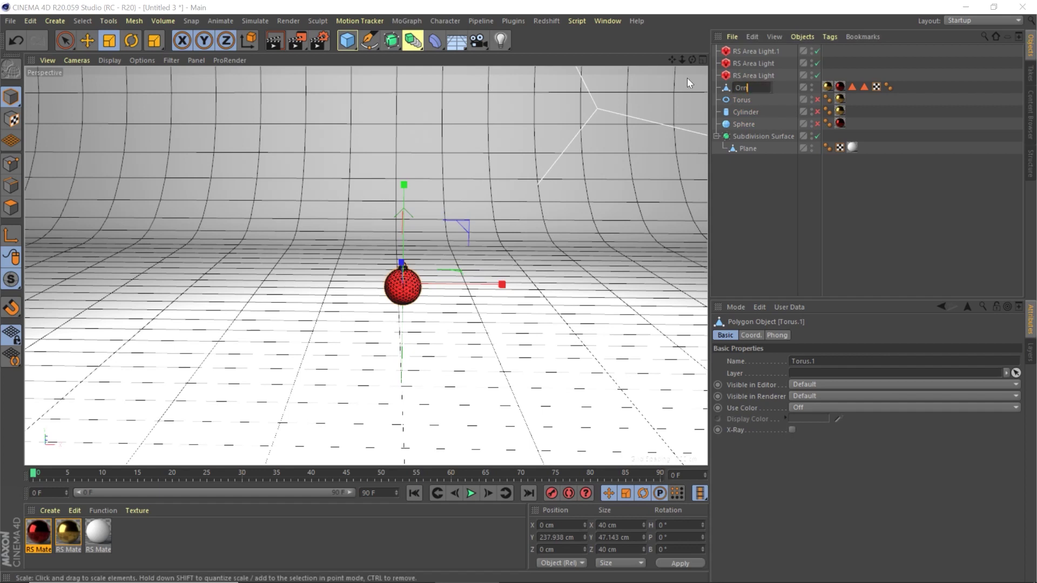
pyautogui.press('Return')
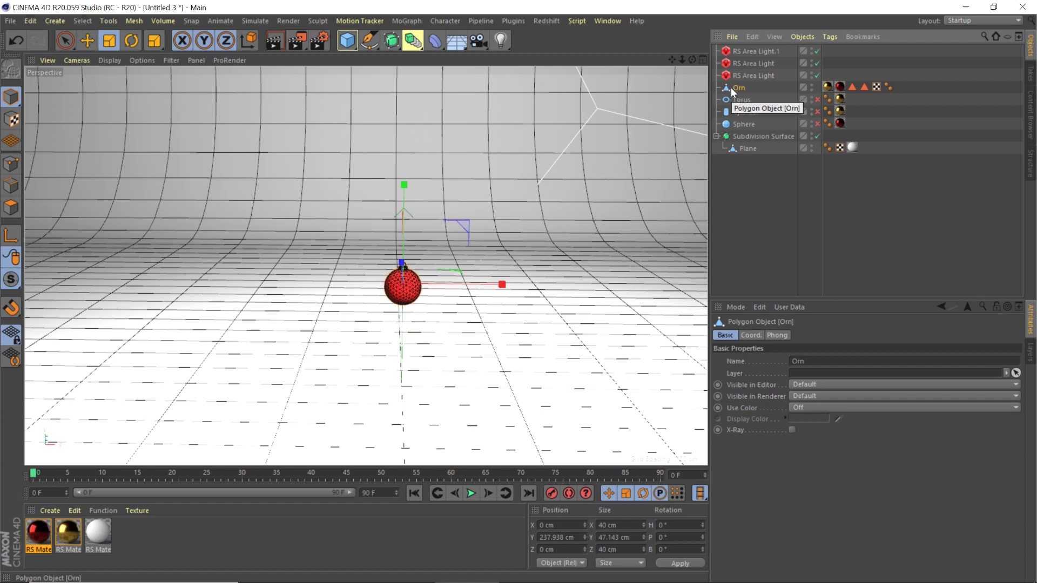
# Re-enable the original Torus, Cylinder and Sphere objects
pyautogui.click(816, 99)
pyautogui.click(817, 111)
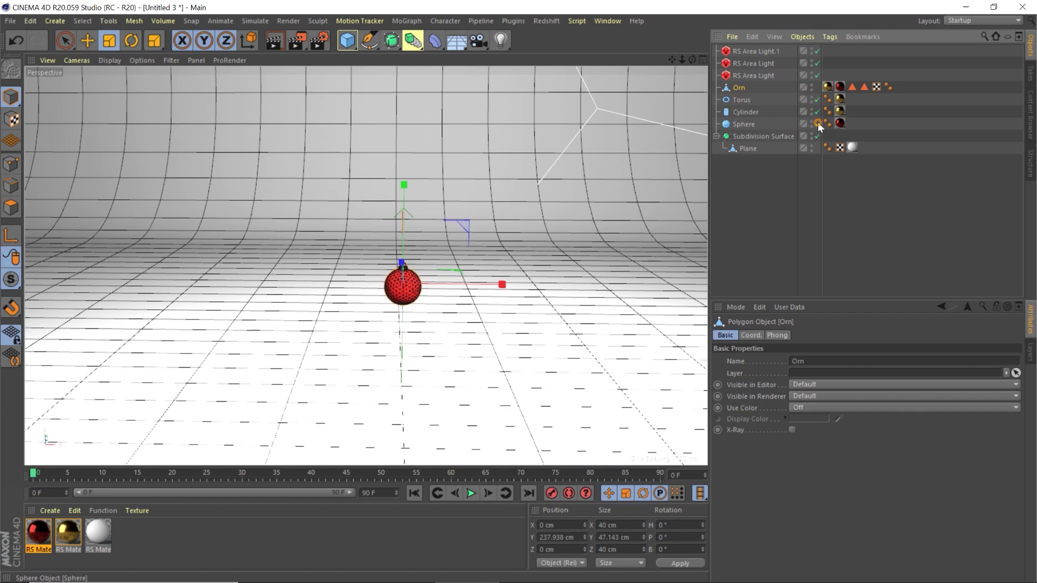
pyautogui.click(817, 123)
# Add an FFD deformer under the Sphere, fitted to its parent, and prepare its cage for point editing in the front view
pyautogui.click(743, 124)
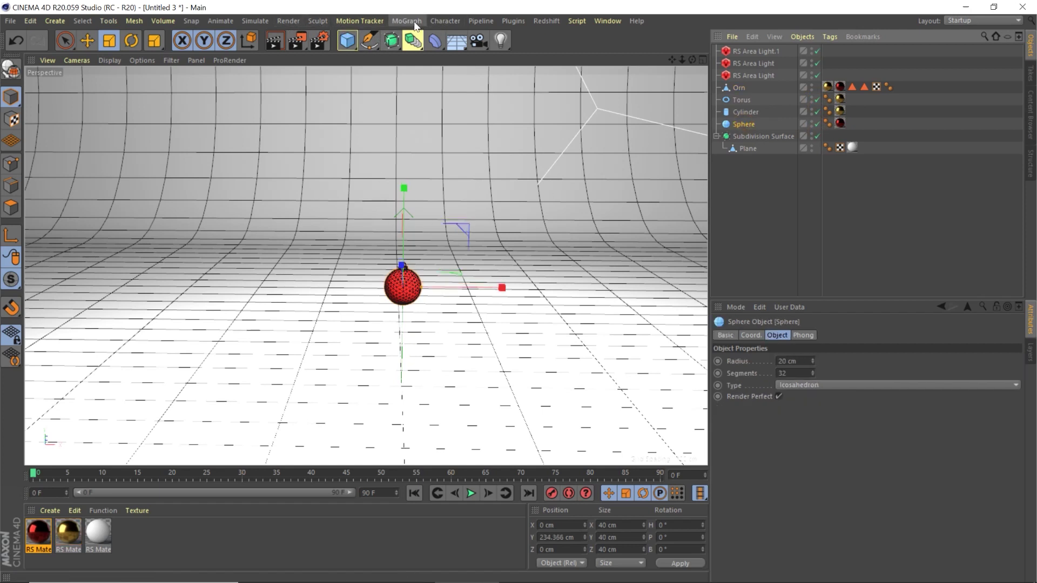
pyautogui.click(439, 42)
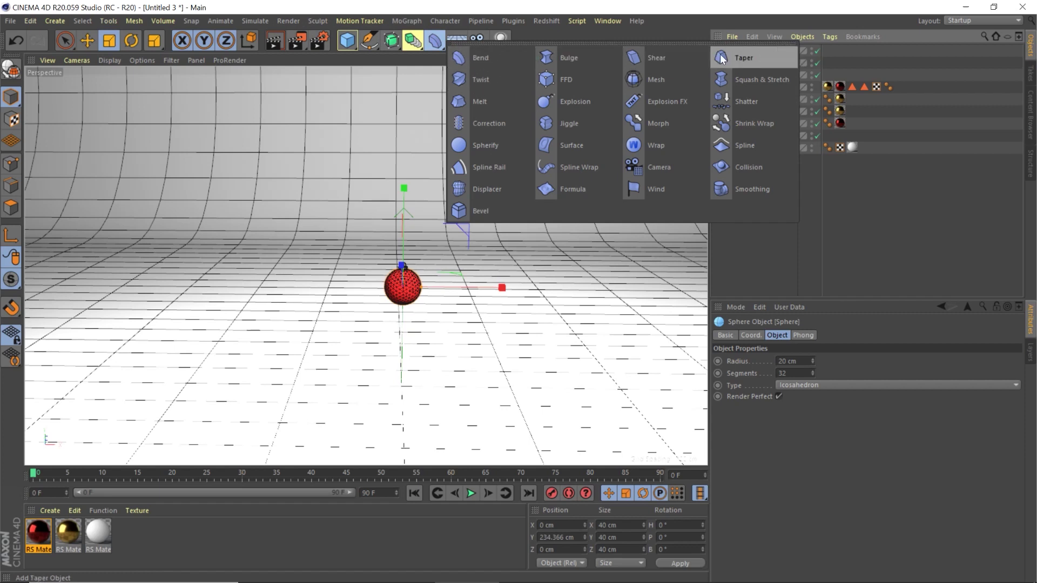
pyautogui.click(577, 76)
pyautogui.moveTo(739, 50); pyautogui.dragTo(751, 80)
pyautogui.moveTo(745, 129); pyautogui.dragTo(746, 133)
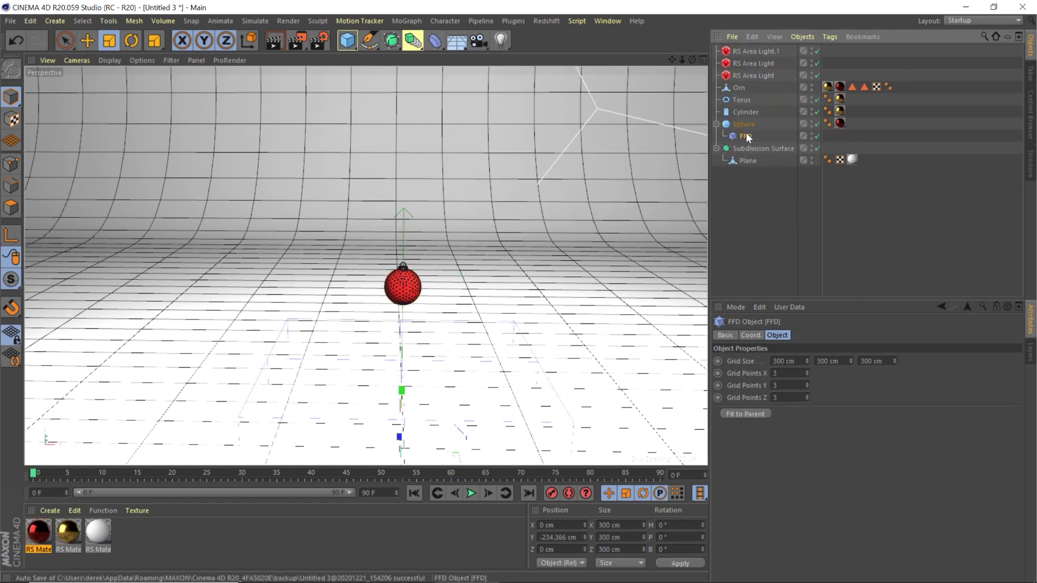
pyautogui.click(730, 414)
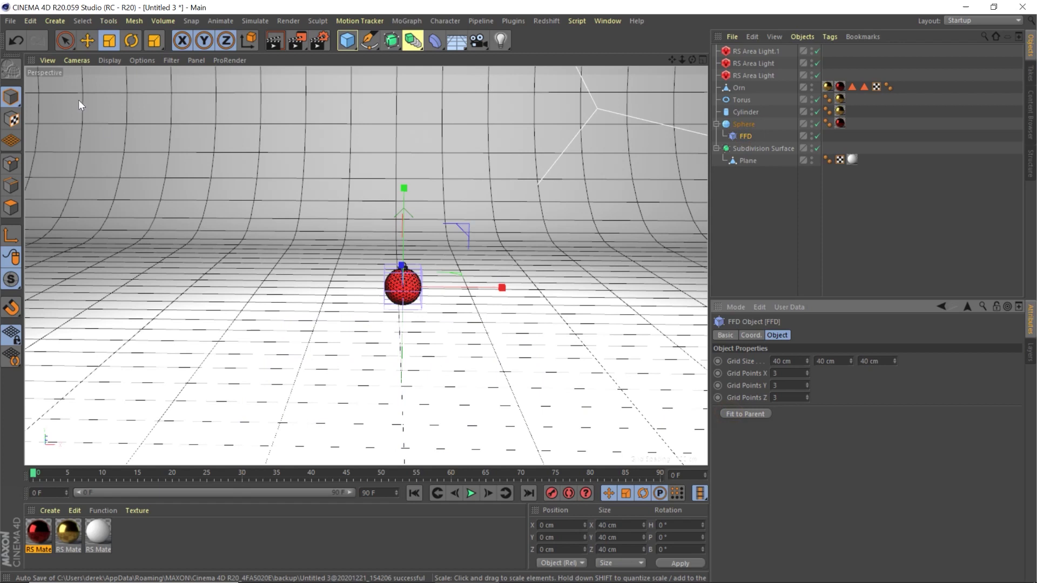
pyautogui.click(10, 167)
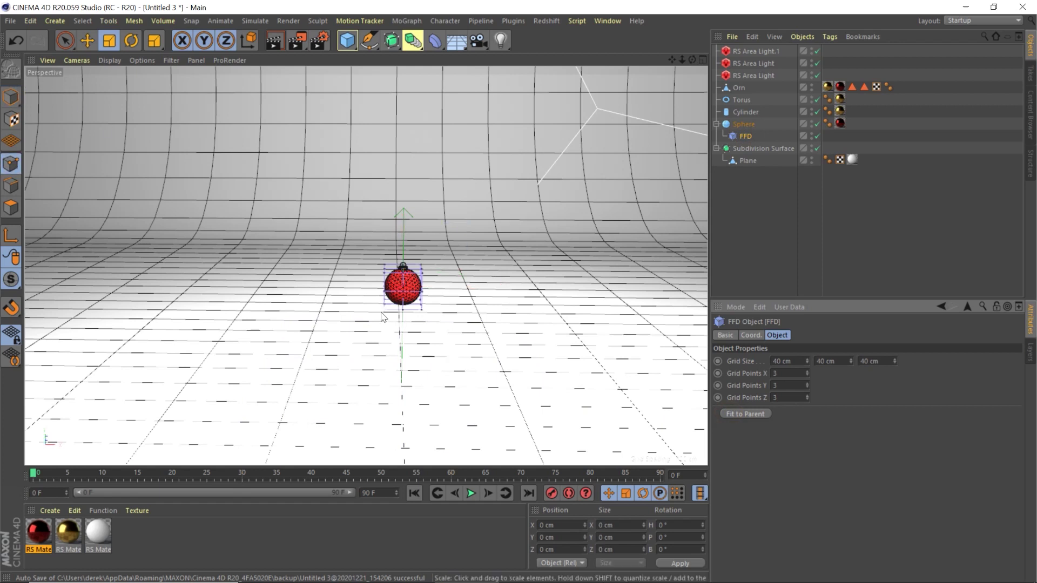
pyautogui.middleClick(415, 315)
pyautogui.scroll(18, 511, 322)
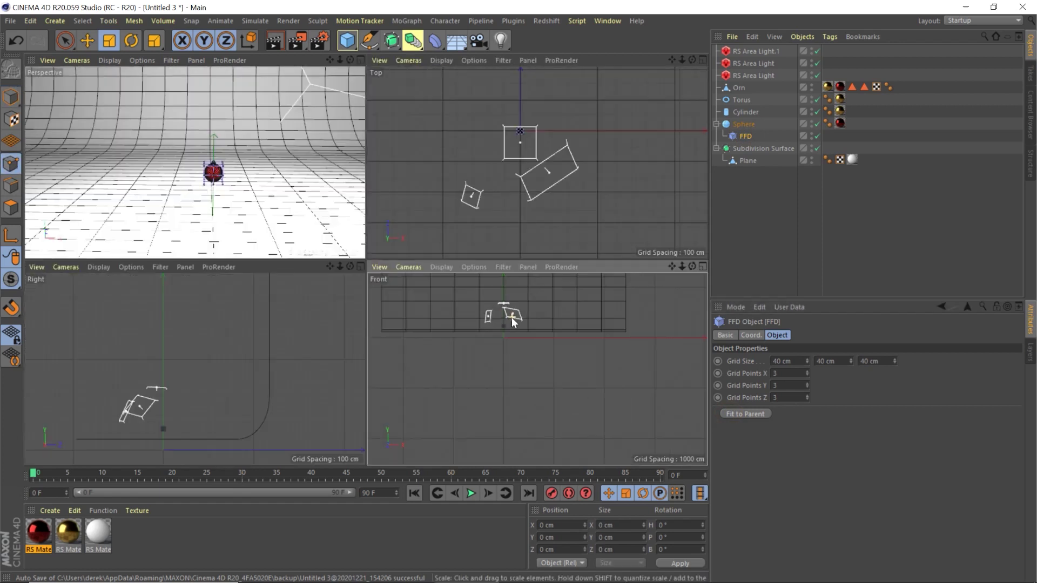
pyautogui.click(65, 41)
pyautogui.moveTo(469, 372); pyautogui.dragTo(440, 369)
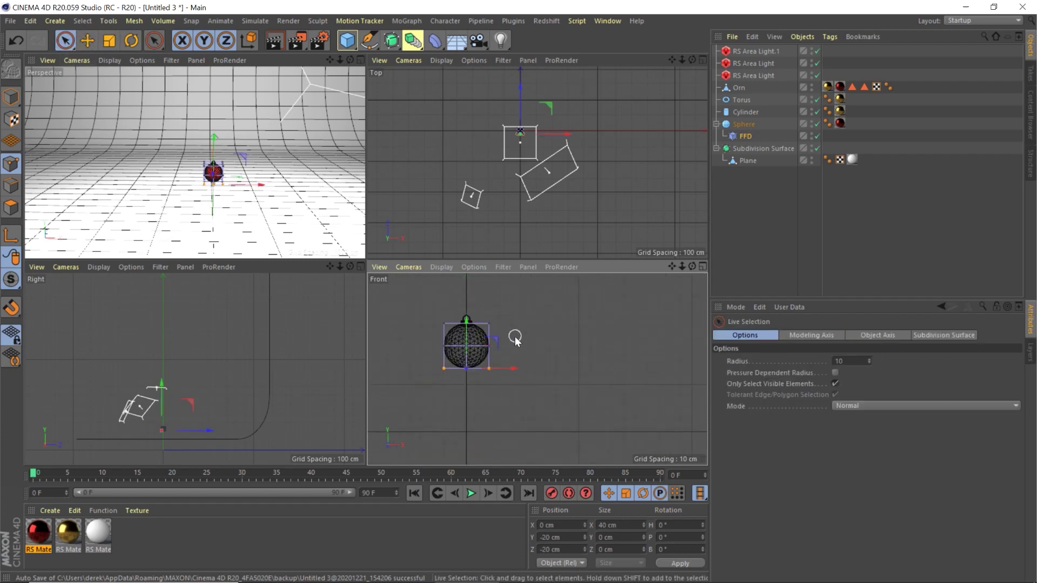
pyautogui.press('t')
pyautogui.moveTo(525, 330); pyautogui.dragTo(499, 332)
pyautogui.hotkey('ctrl', 'z')
# With Only Select Visible Elements off, lower the bottom FFD points to Y -60 cm and narrow them to about 23.6 cm
pyautogui.click(745, 136)
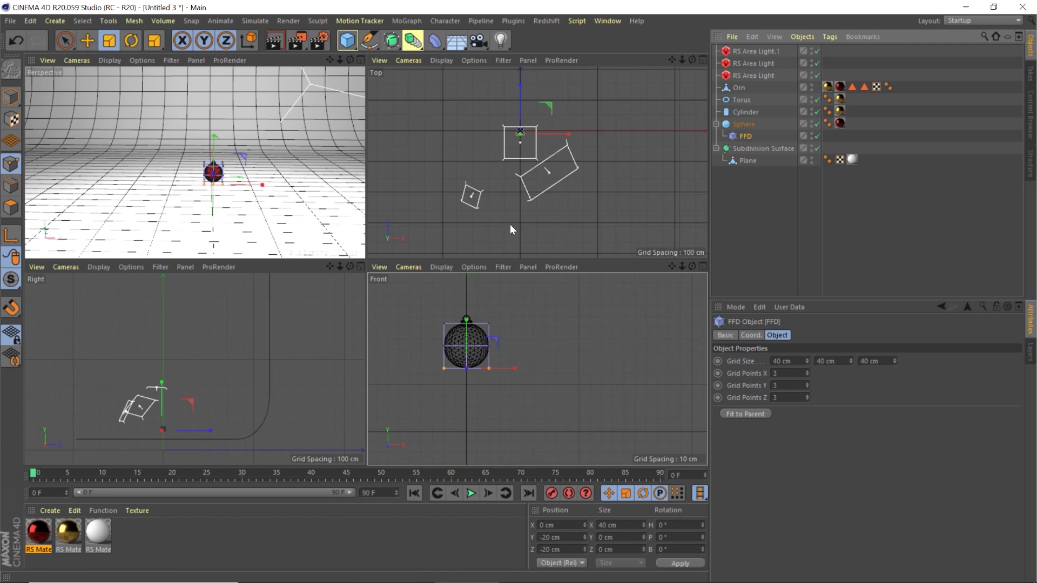
pyautogui.click(61, 43)
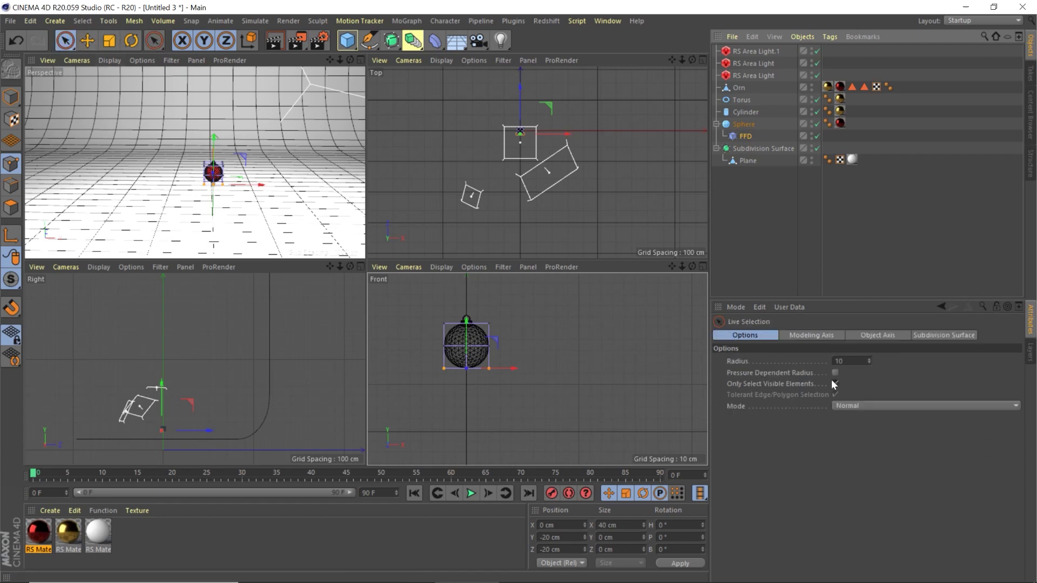
pyautogui.click(835, 383)
pyautogui.moveTo(426, 369)
pyautogui.mouseDown()
pyautogui.moveTo(510, 367)
pyautogui.moveTo(493, 358)
pyautogui.moveTo(494, 383)
pyautogui.moveTo(516, 376)
pyautogui.moveTo(403, 408)
pyautogui.mouseUp()
pyautogui.press('t')
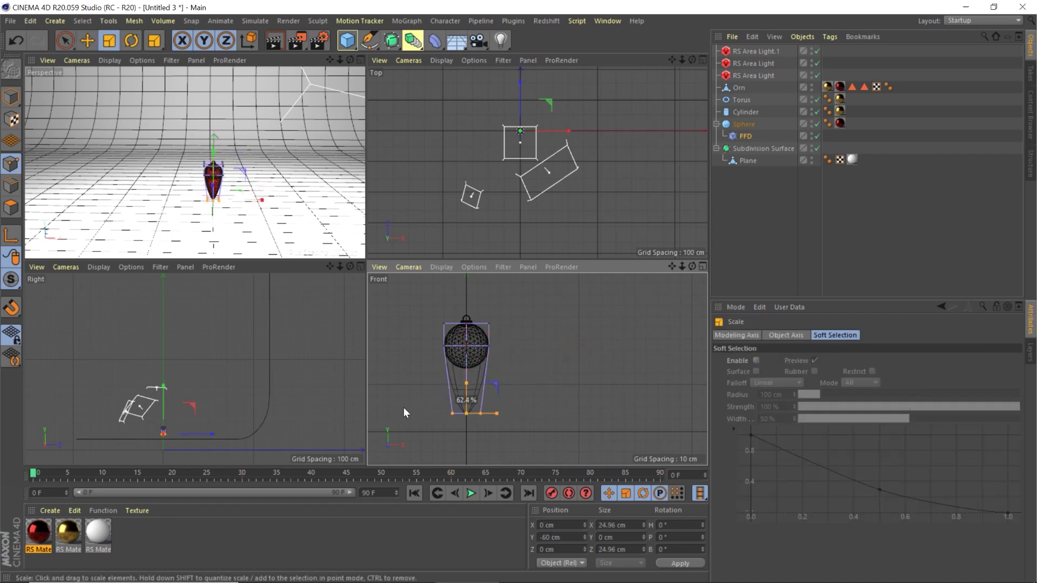
# Lower the middle row of FFD points to about Y -20 cm and widen it to about 46.3 cm
pyautogui.press('space')
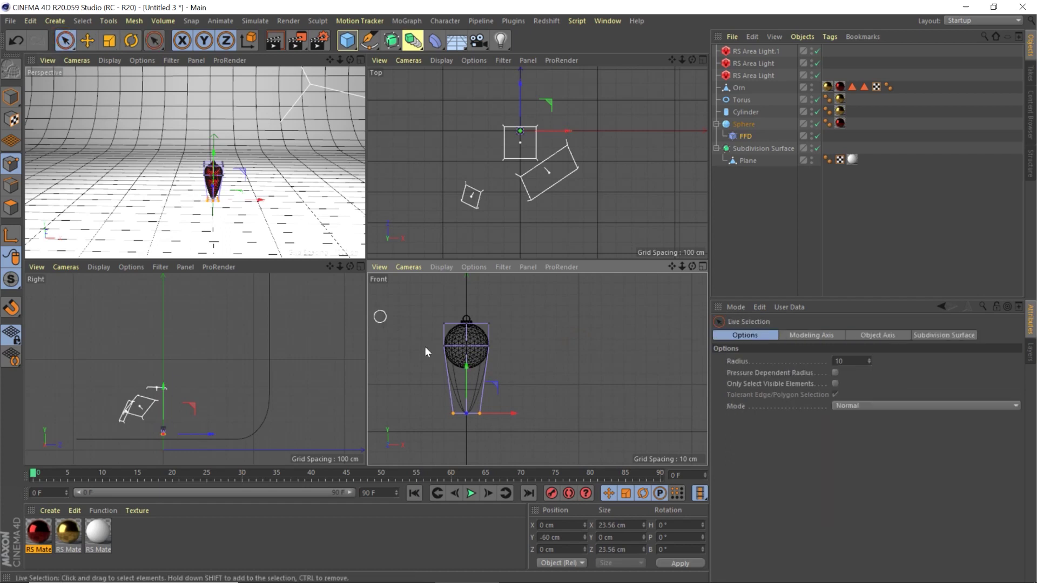
pyautogui.moveTo(467, 304); pyautogui.dragTo(467, 326)
pyautogui.press('t')
pyautogui.moveTo(415, 359); pyautogui.dragTo(470, 335)
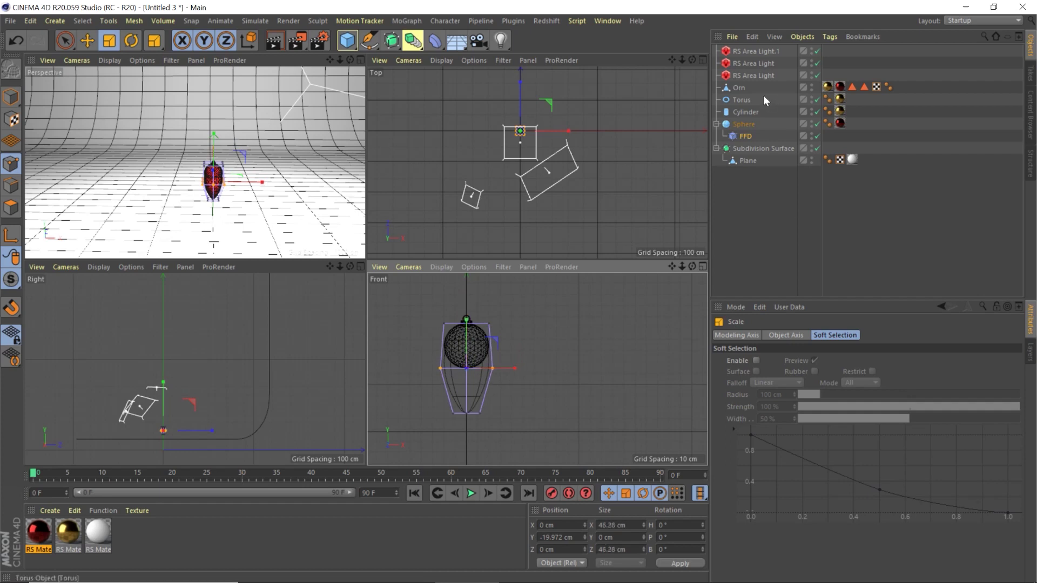
pyautogui.click(745, 136)
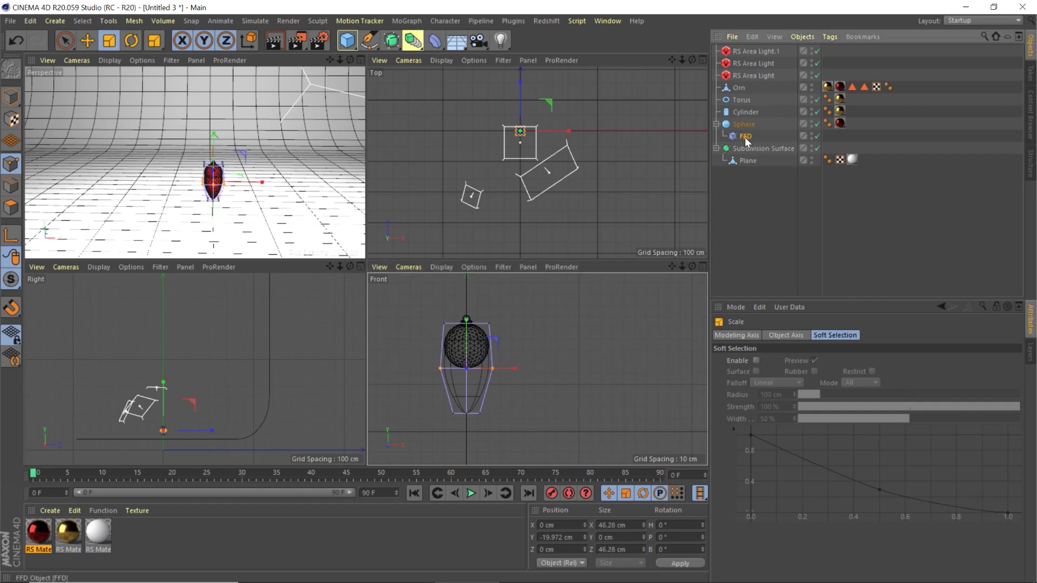
# Narrow the top row of FFD points to about 19.2 cm and hide the original Orn object in the viewport
pyautogui.press('space')
pyautogui.click(442, 323)
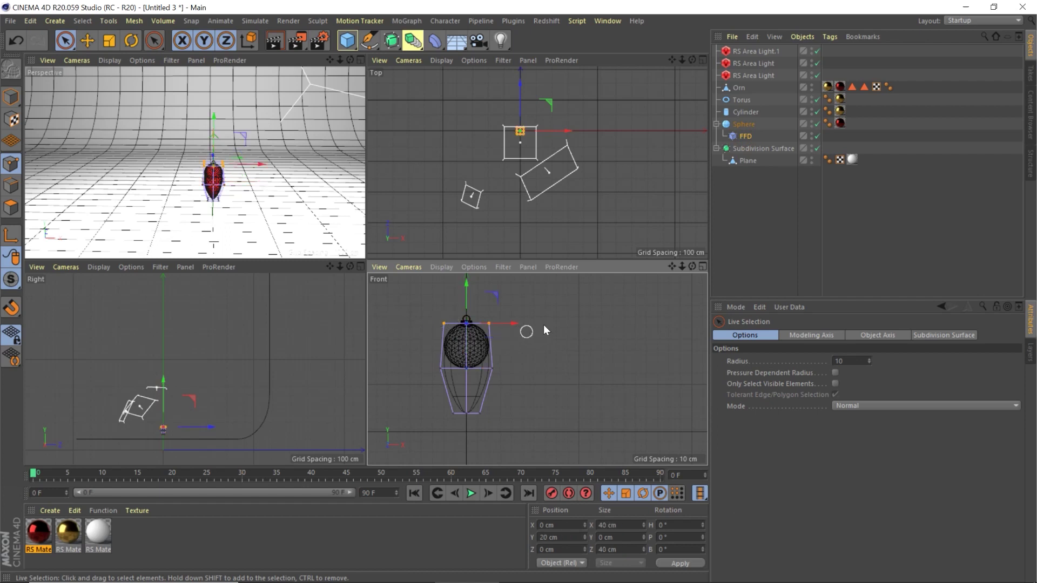
pyautogui.press('t')
pyautogui.moveTo(582, 296); pyautogui.dragTo(464, 327)
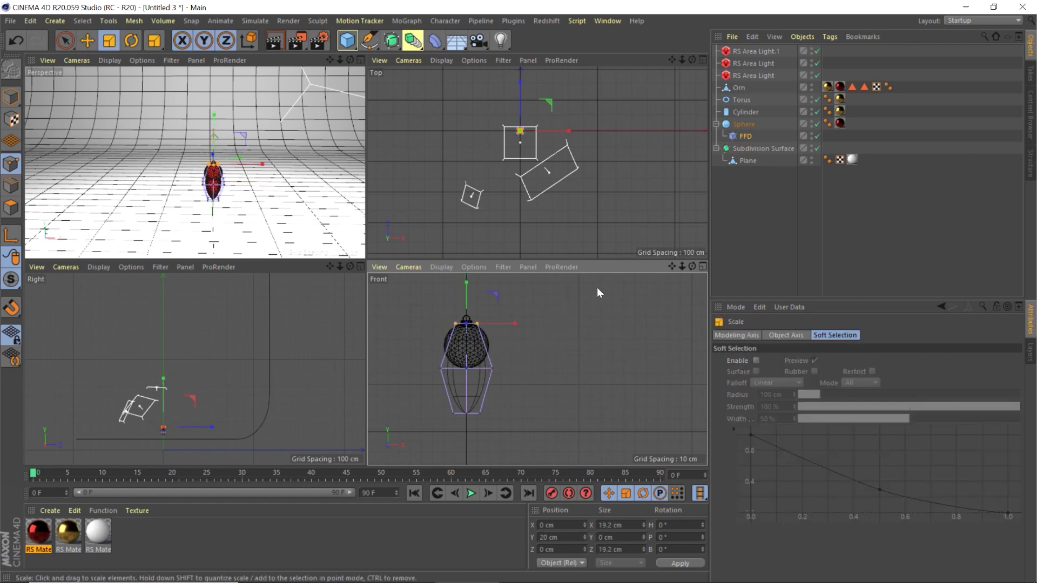
pyautogui.click(811, 85)
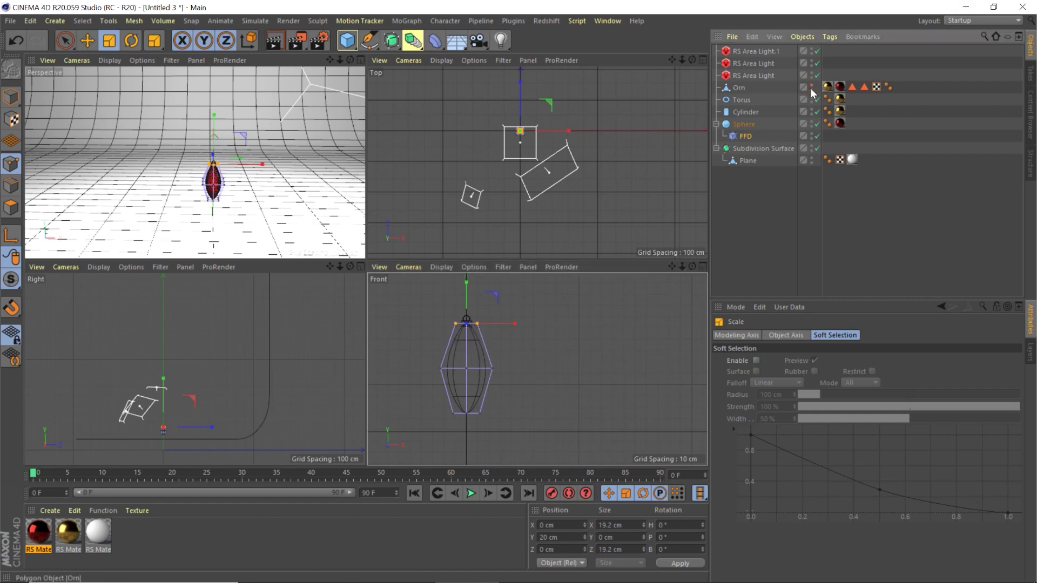
pyautogui.scroll(3, 210, 195)
pyautogui.scroll(3, 210, 195)
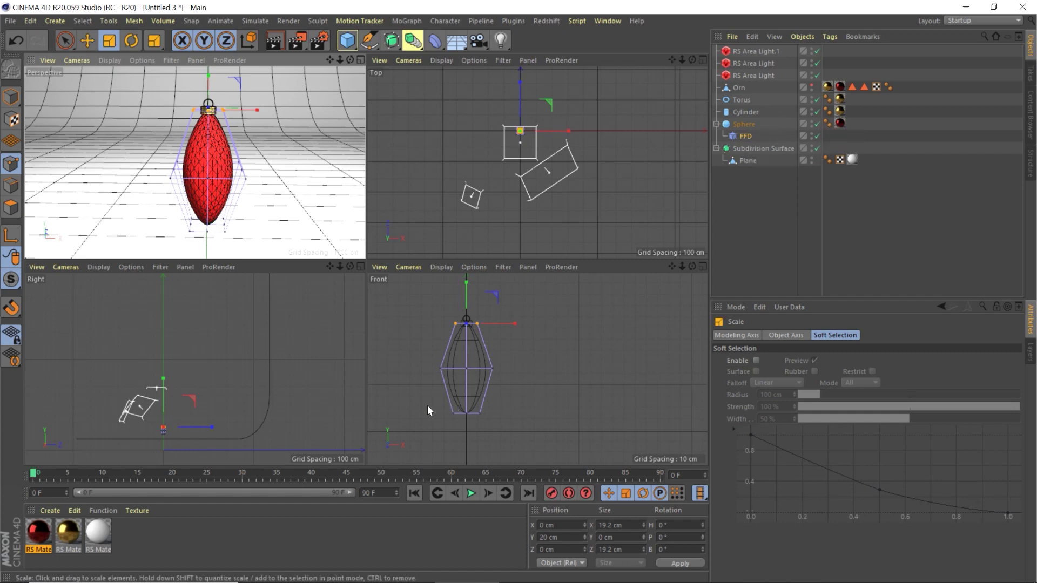
# Scale the bottom FFD points in to a tip about 0.92 cm wide
pyautogui.click(745, 136)
pyautogui.press('space')
pyautogui.moveTo(453, 413); pyautogui.dragTo(514, 414)
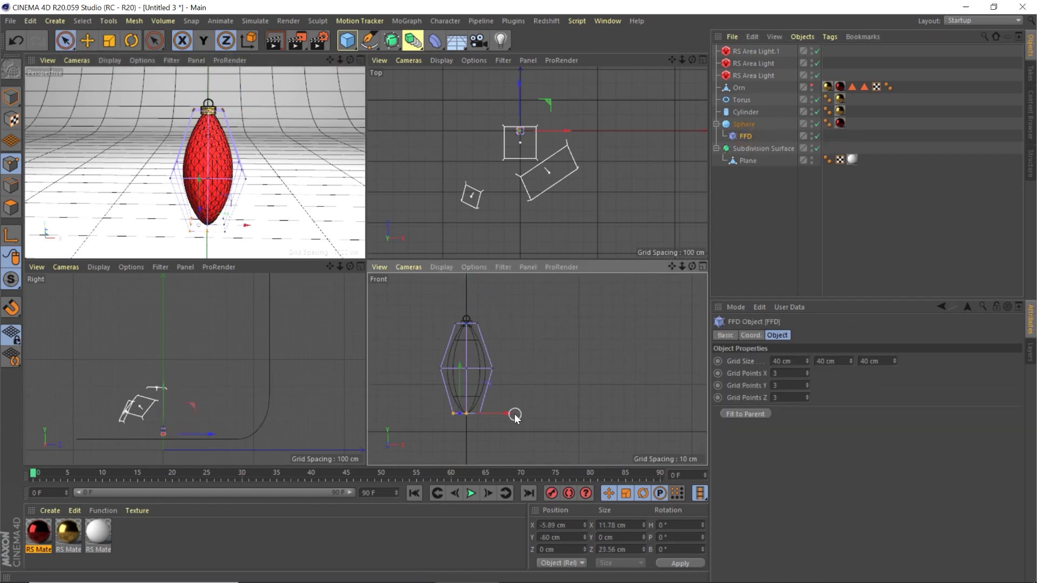
pyautogui.press('t')
pyautogui.moveTo(625, 338); pyautogui.dragTo(505, 341)
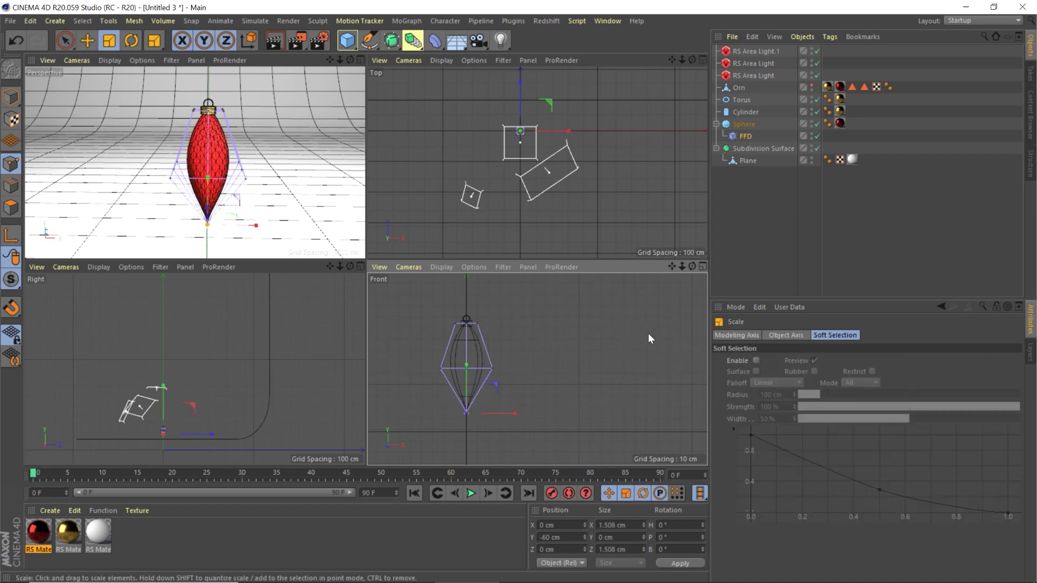
pyautogui.scroll(5, 481, 413)
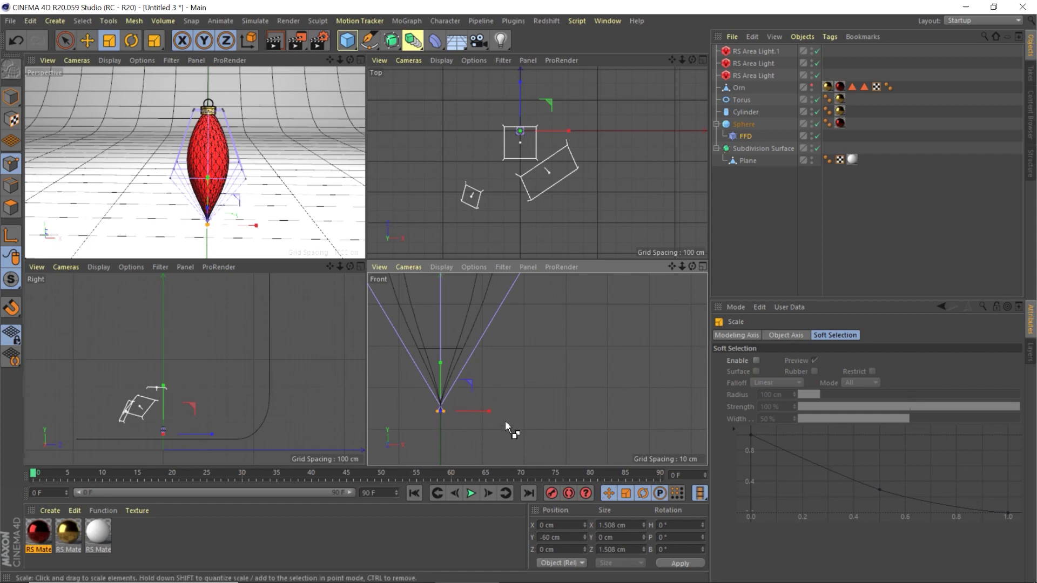
pyautogui.hotkey('ctrl', 'z')
pyautogui.moveTo(570, 400); pyautogui.dragTo(467, 383)
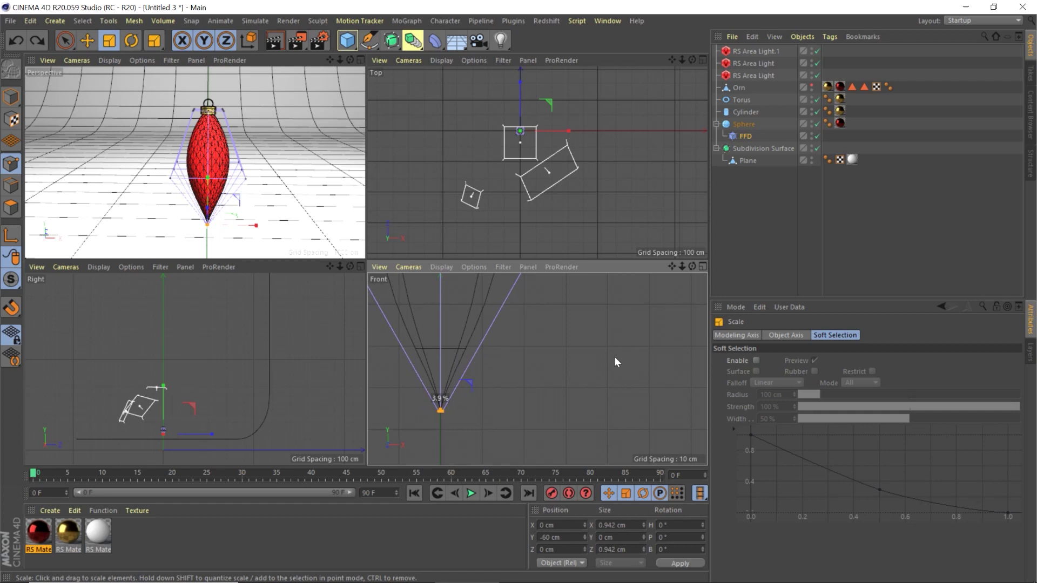
pyautogui.keyDown('alt'); pyautogui.moveTo(461, 338); pyautogui.dragTo(481, 369, button='middle'); pyautogui.keyUp('alt')
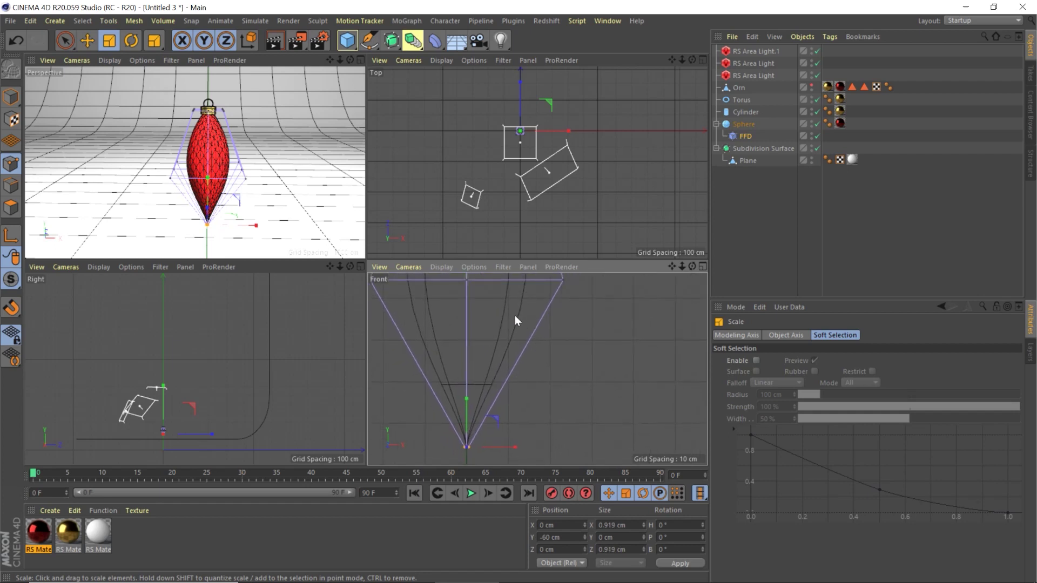
pyautogui.keyDown('alt'); pyautogui.moveTo(502, 329); pyautogui.dragTo(501, 319, button='middle'); pyautogui.keyUp('alt')
# Duplicate the red ornament material and set the copy's reflectivity to a dark green with hue 116° and saturation 87%
pyautogui.keyDown('ctrl'); pyautogui.moveTo(36, 527); pyautogui.dragTo(133, 534); pyautogui.keyUp('ctrl')
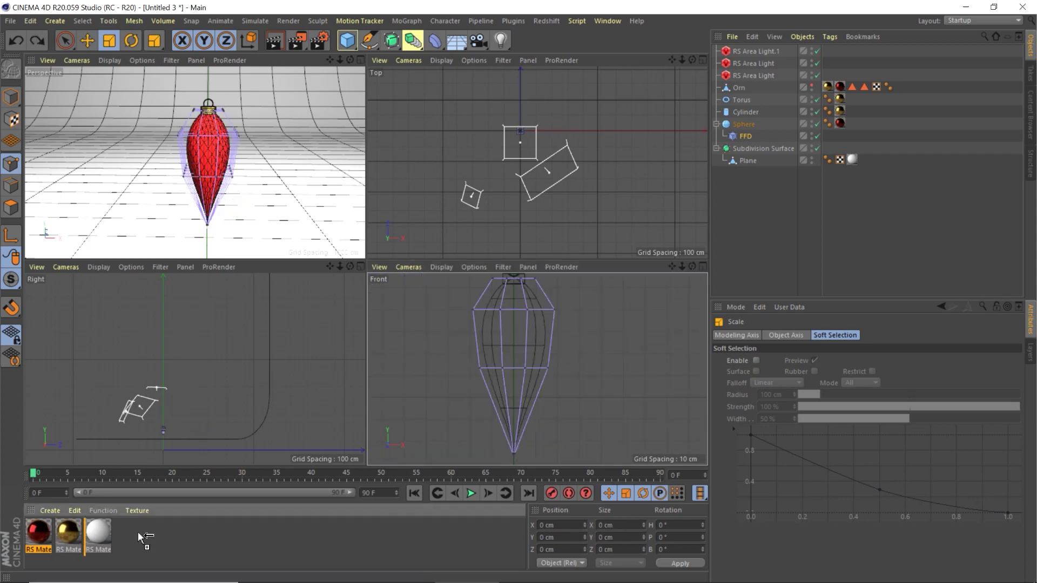
pyautogui.doubleClick(133, 534)
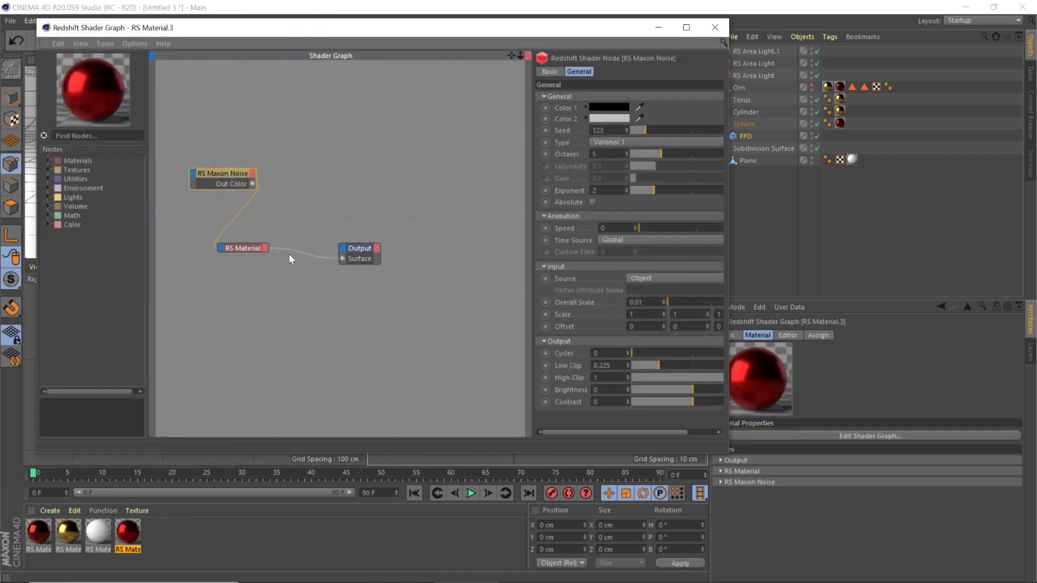
pyautogui.click(237, 249)
pyautogui.click(621, 329)
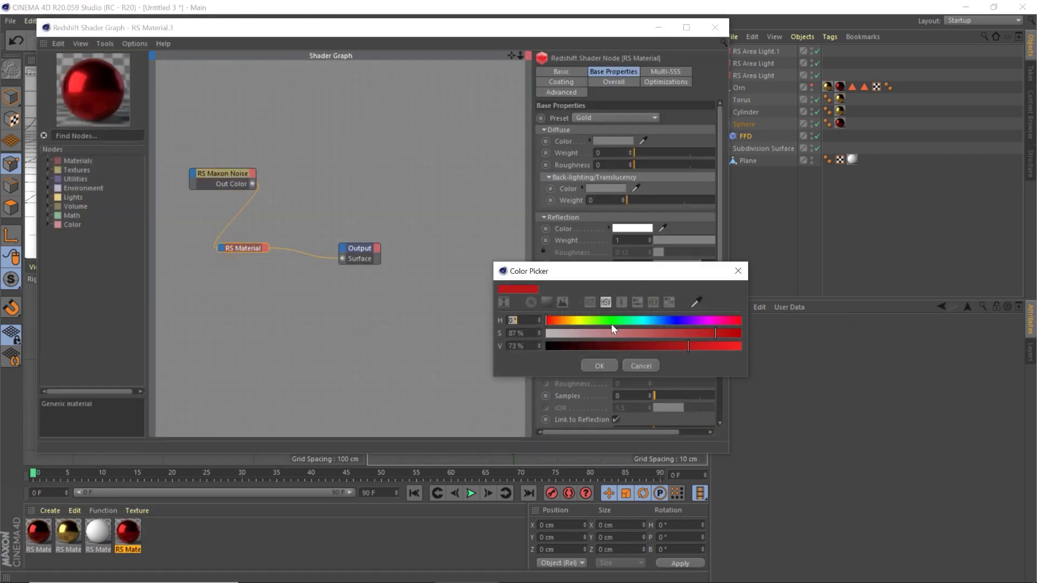
pyautogui.moveTo(617, 320); pyautogui.dragTo(608, 322)
pyautogui.moveTo(658, 346); pyautogui.dragTo(622, 347)
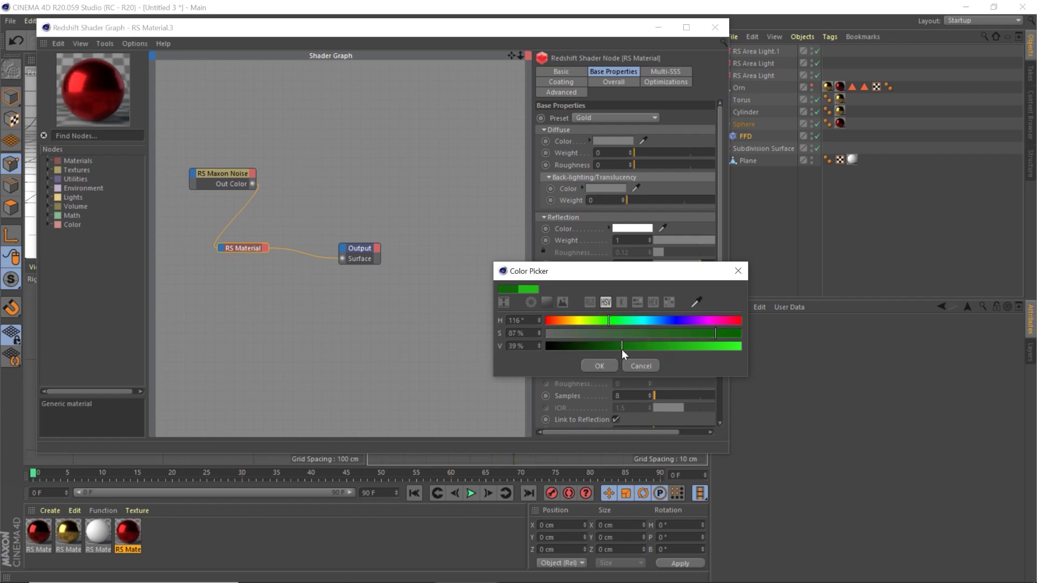
pyautogui.click(643, 345)
pyautogui.click(598, 365)
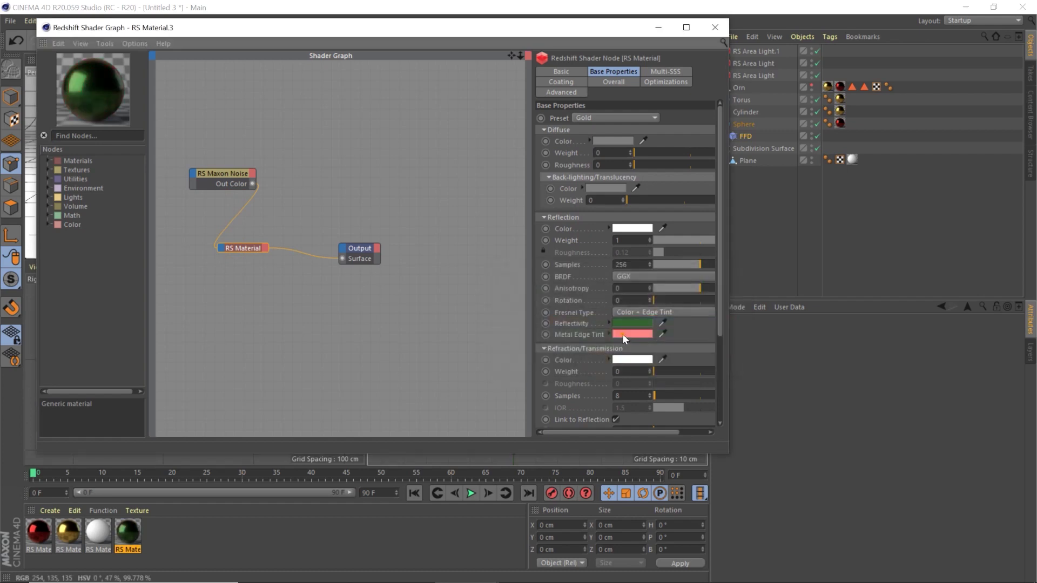
# Set the green material's metal edge tint to a very pale green
pyautogui.click(622, 334)
pyautogui.click(630, 335)
pyautogui.click(596, 346)
pyautogui.click(594, 379)
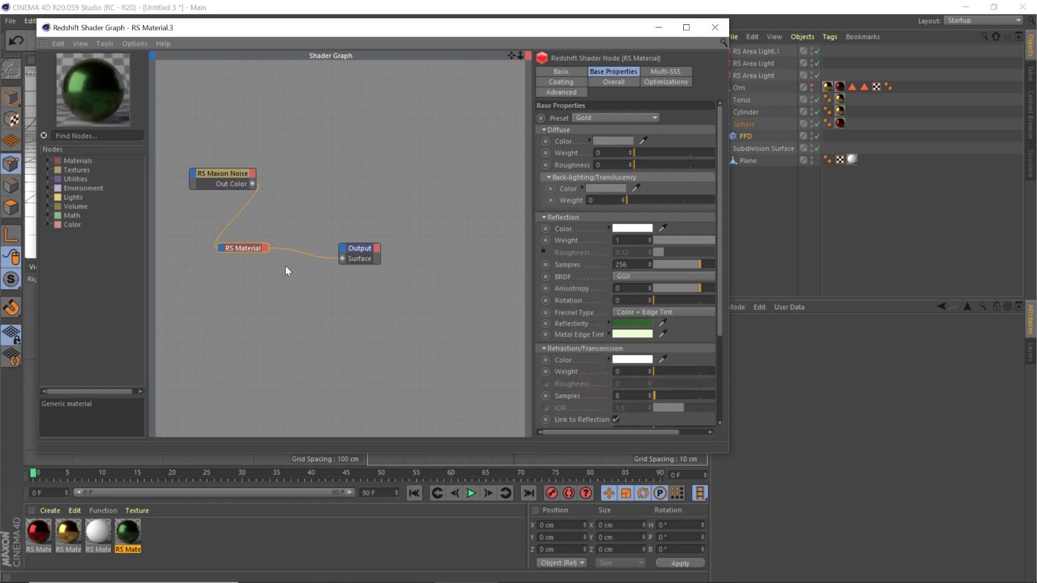
# Delete the RS Maxon Noise node from the green material and set its reflection roughness to 0.212
pyautogui.click(226, 176)
pyautogui.press('Delete')
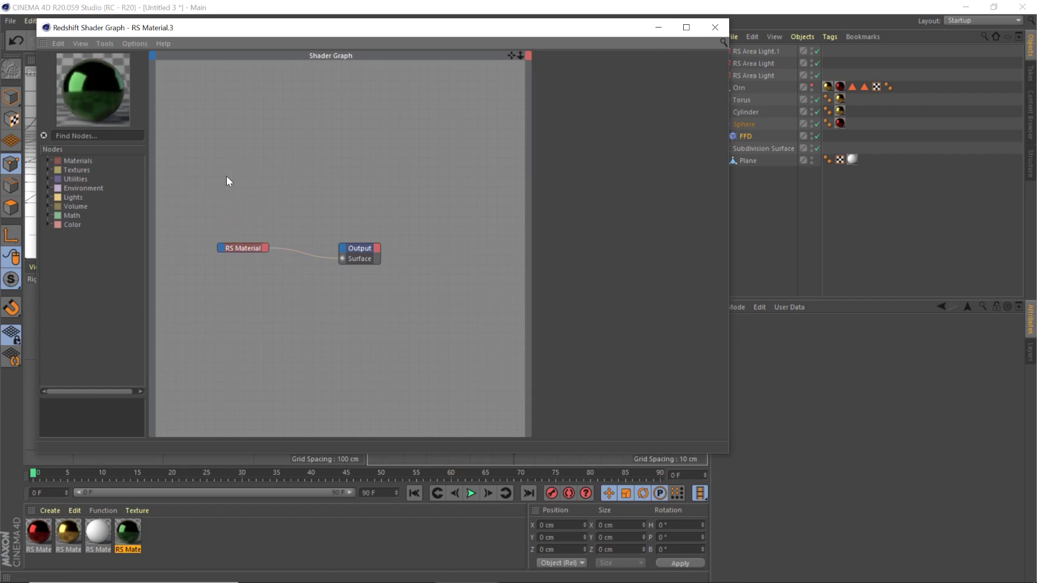
pyautogui.click(243, 249)
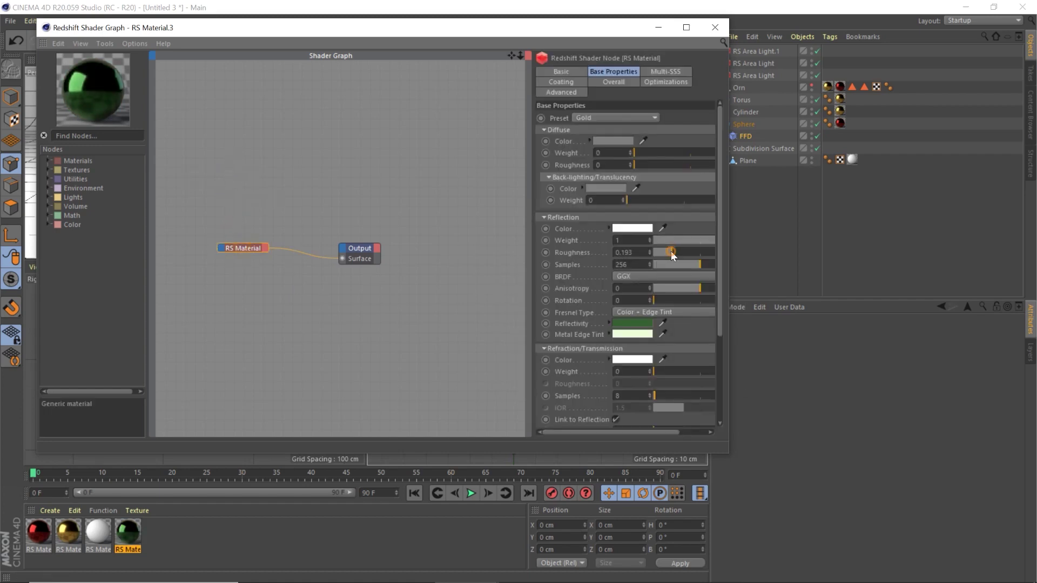
pyautogui.click(714, 27)
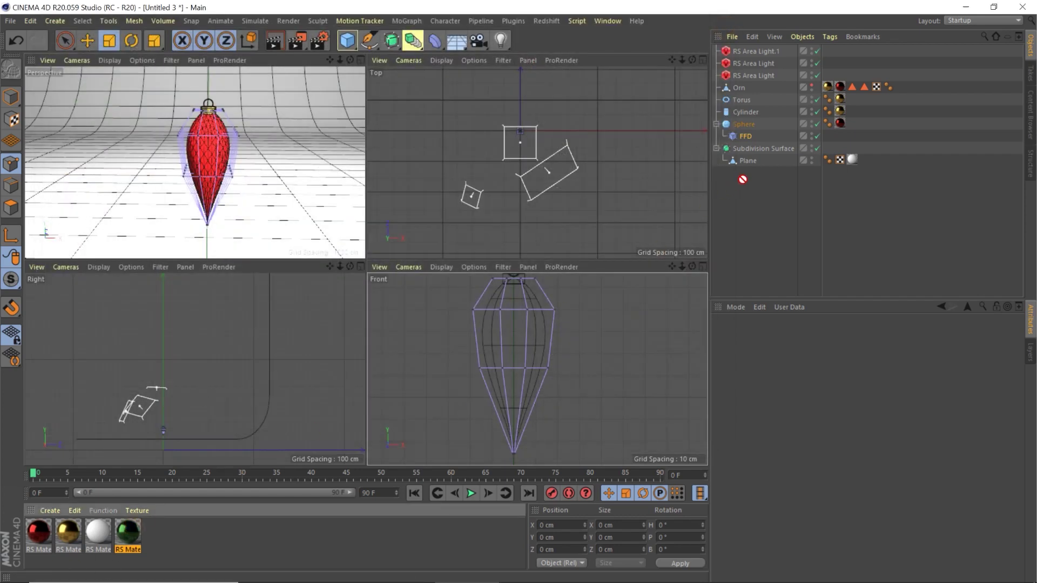
# Replace the Sphere's material with the green one and connect the Torus, Cylinder and Sphere into a new object, keeping the originals
pyautogui.moveTo(843, 126); pyautogui.dragTo(841, 125)
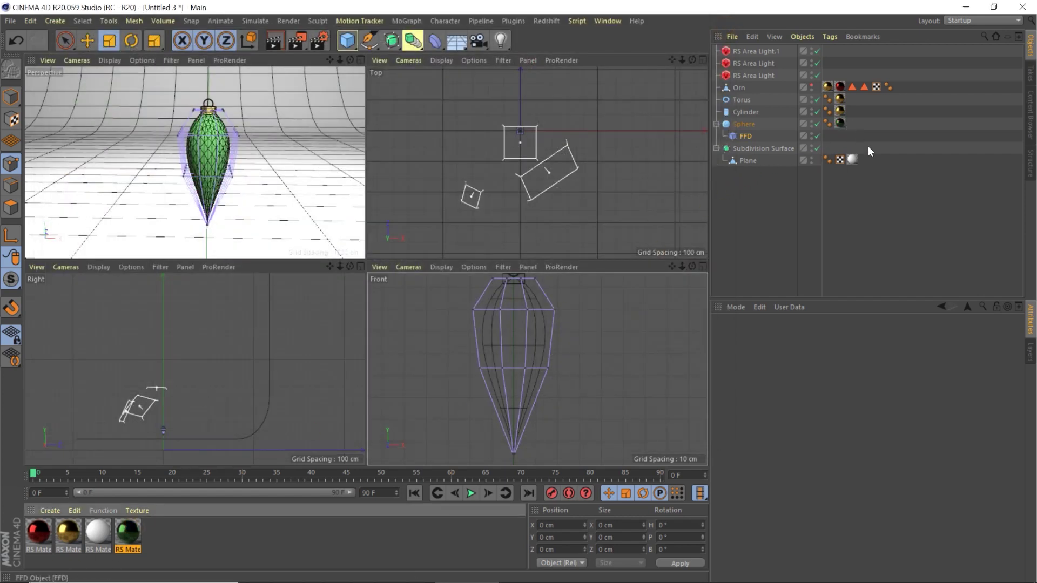
pyautogui.keyDown('shift'); pyautogui.click(744, 100); pyautogui.keyUp('shift')
pyautogui.rightClick(744, 99)
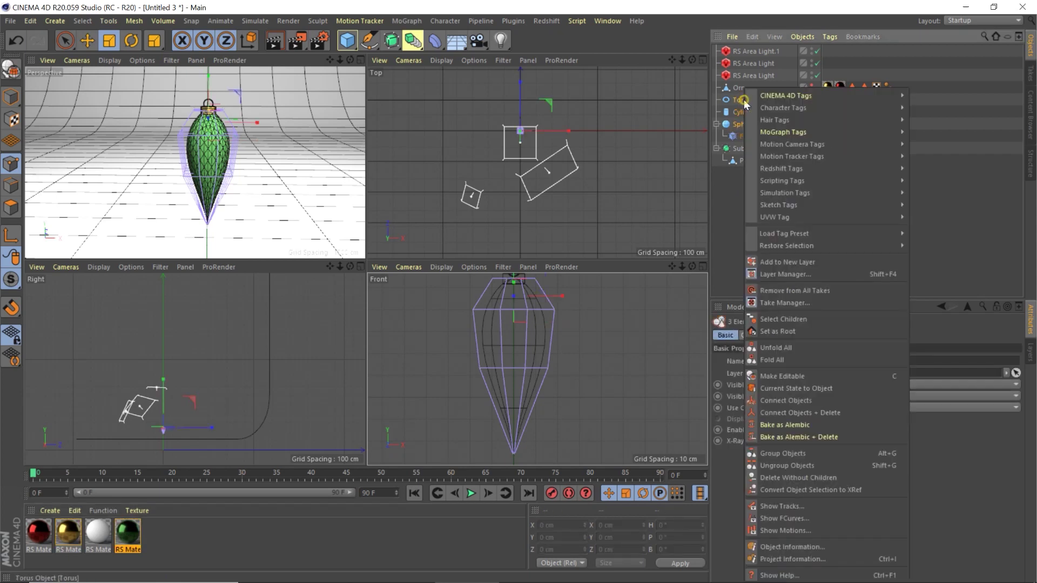
pyautogui.click(778, 401)
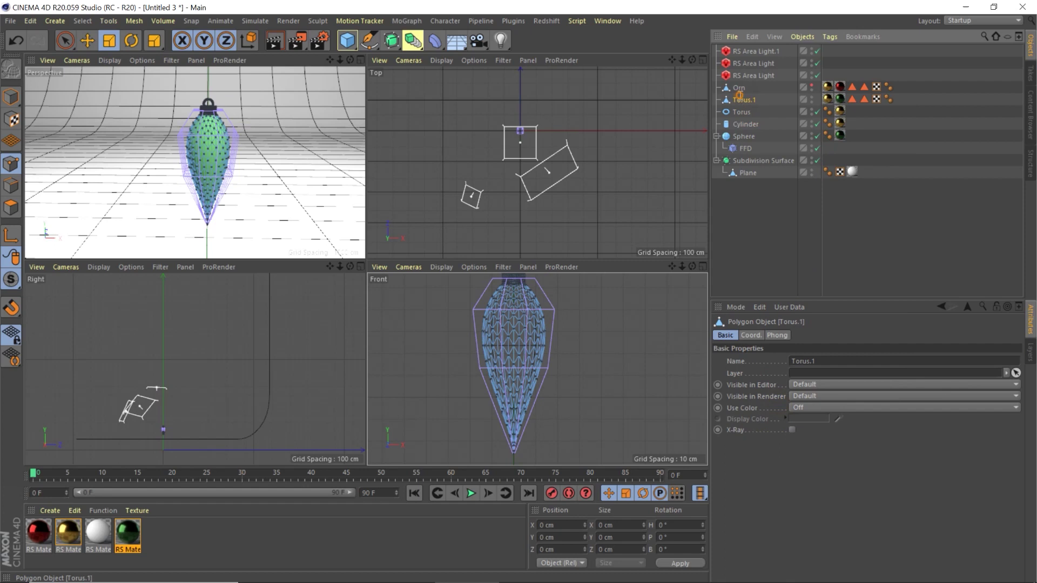
# Rename the merged object orn 2 and preview it at X 35.45 cm beside the red ornament in the Redshift RenderView
pyautogui.doubleClick(741, 100)
pyautogui.write('orn 2')
pyautogui.press('Return')
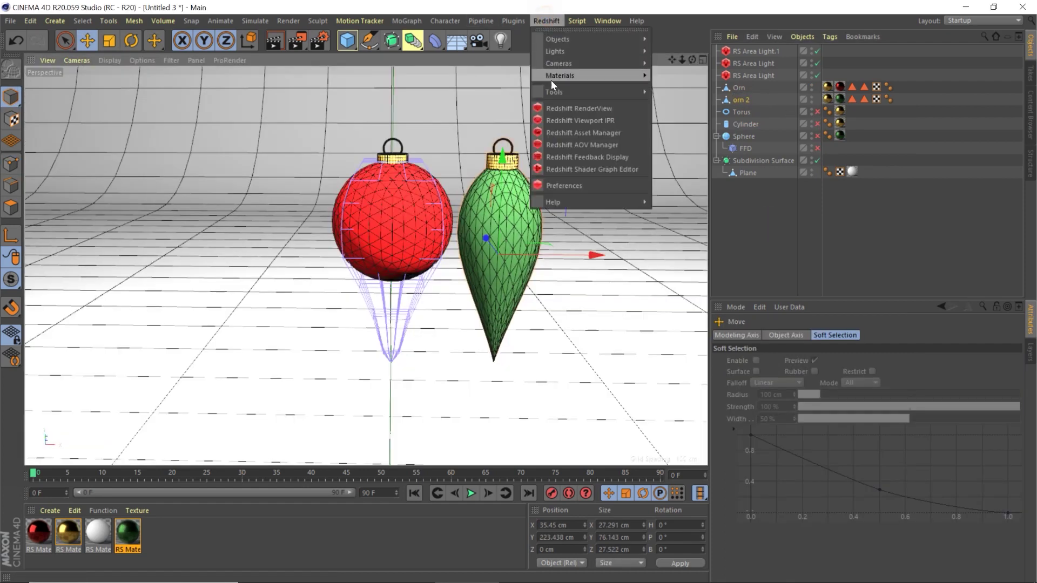
pyautogui.click(577, 108)
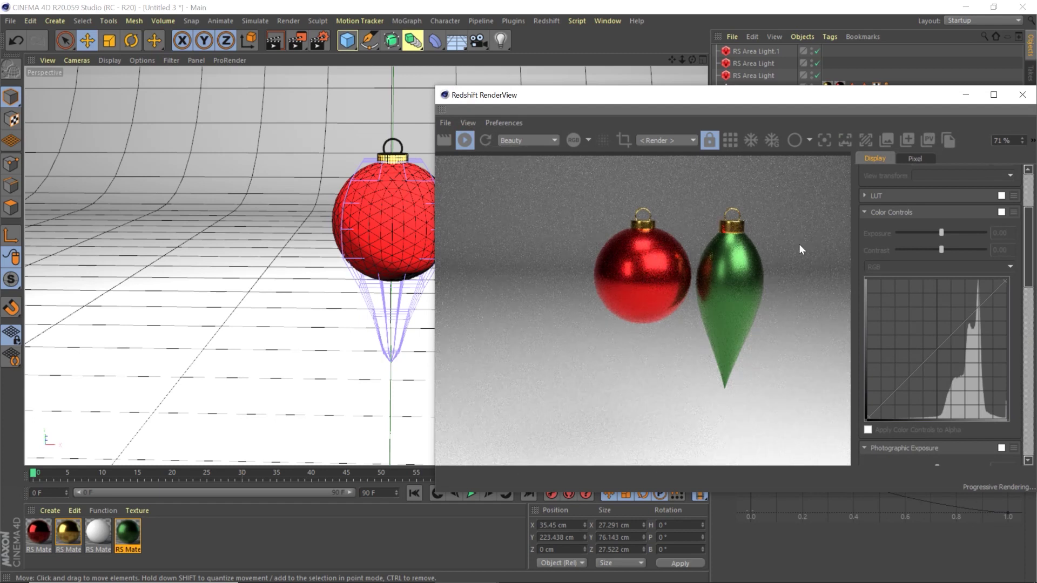
pyautogui.click(1022, 95)
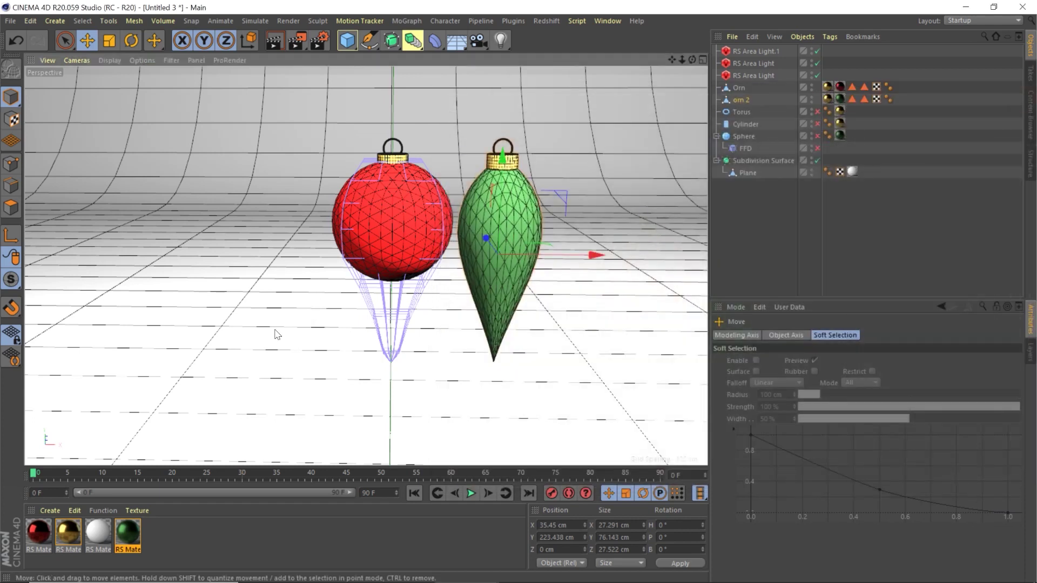
# Duplicate the Orn object, place the copy below orn 2 in the hierarchy and rename it Orn.3
pyautogui.click(739, 87)
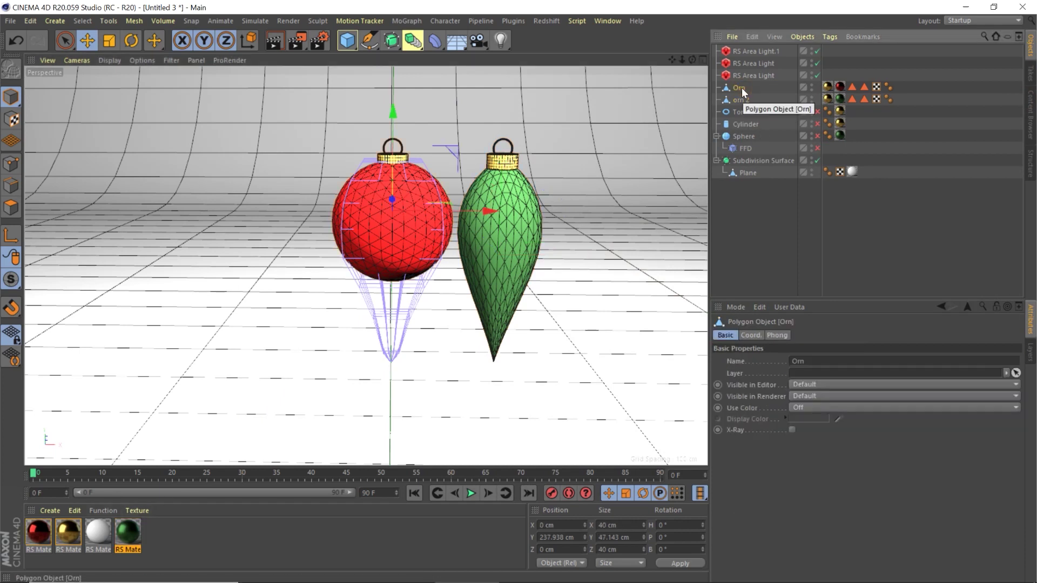
pyautogui.hotkey('ctrl', 'c')
pyautogui.hotkey('ctrl', 'v')
pyautogui.moveTo(740, 51); pyautogui.dragTo(737, 113)
pyautogui.doubleClick(744, 111)
pyautogui.click(762, 110)
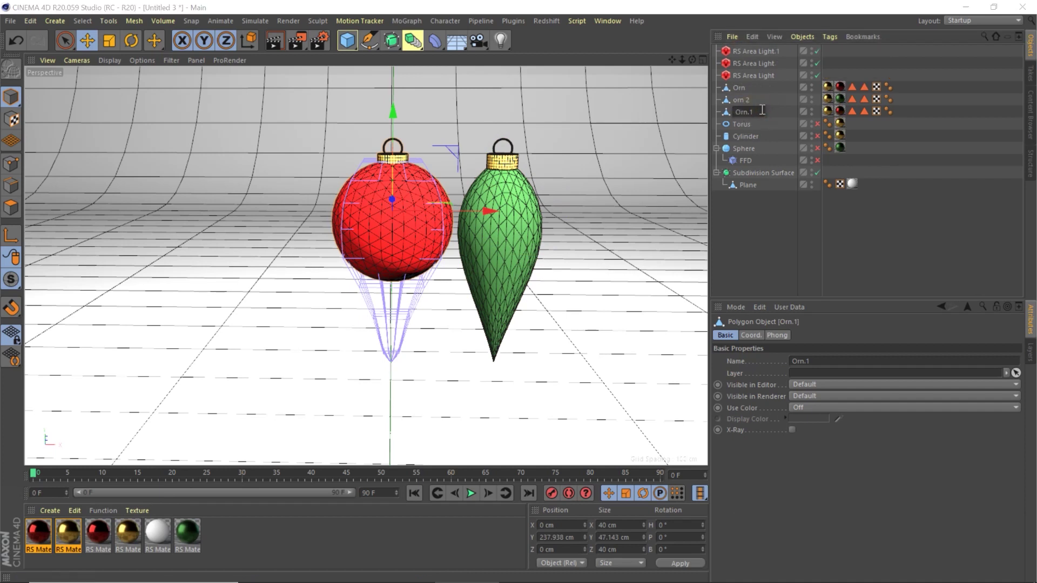
pyautogui.write('.3')
pyautogui.press('Return')
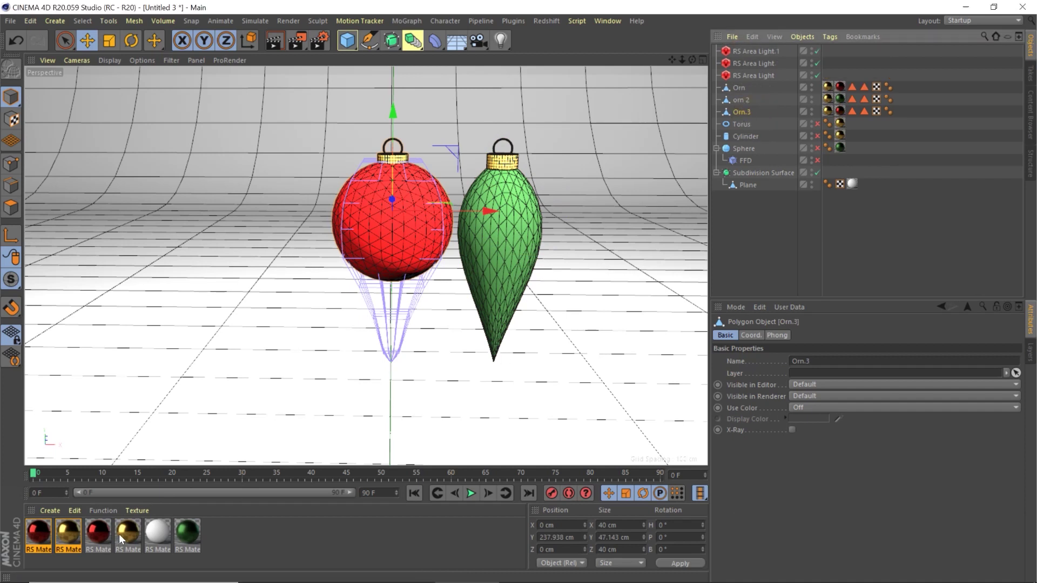
# Duplicate the gold material and raise the copy's reflection roughness
pyautogui.keyDown('ctrl'); pyautogui.moveTo(121, 530); pyautogui.dragTo(243, 538); pyautogui.keyUp('ctrl')
pyautogui.doubleClick(217, 530)
pyautogui.moveTo(672, 252); pyautogui.dragTo(687, 254)
pyautogui.click(715, 27)
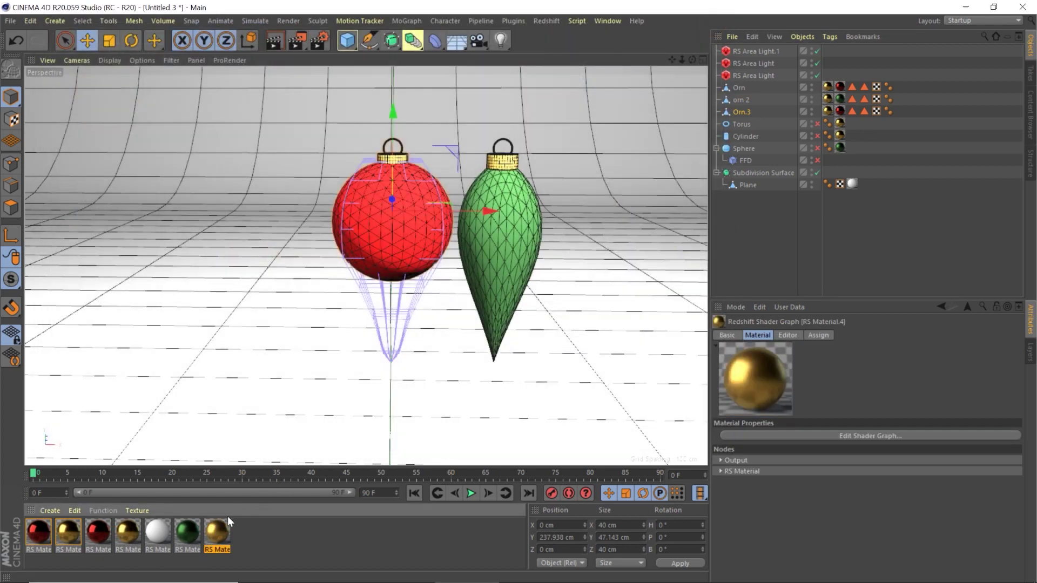
# Replace the red material on Orn.3 with the new gold one and move Orn.3 to about X -43.9 cm
pyautogui.moveTo(650, 354); pyautogui.dragTo(737, 162)
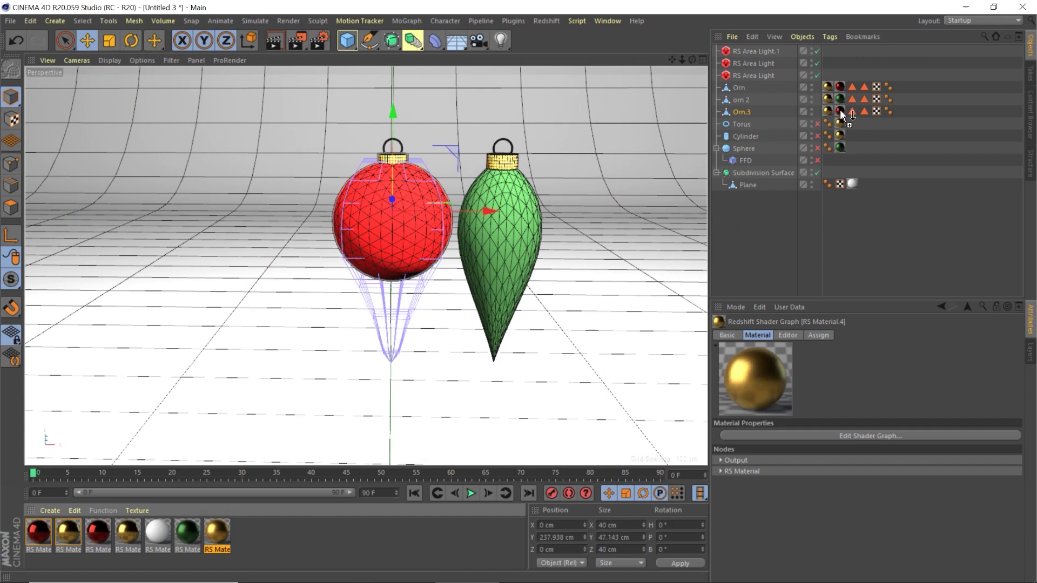
pyautogui.moveTo(840, 109); pyautogui.dragTo(841, 111)
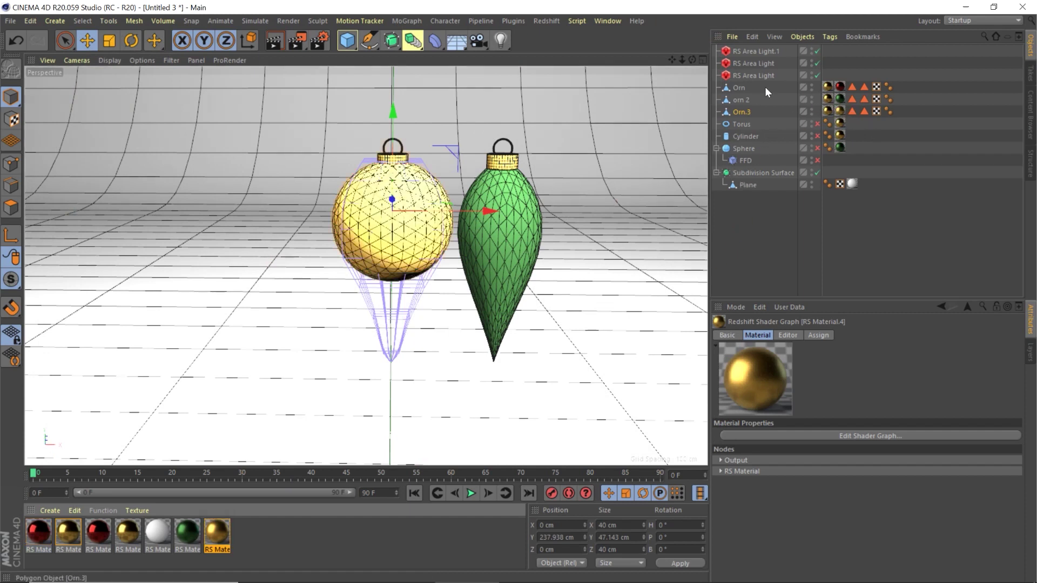
pyautogui.click(739, 112)
pyautogui.moveTo(465, 210); pyautogui.dragTo(330, 215)
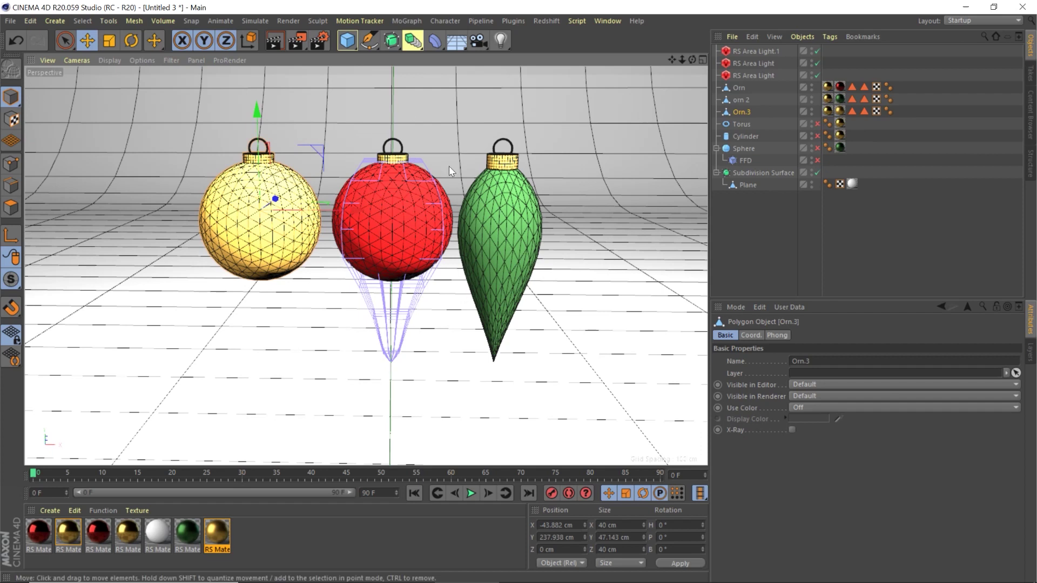
# Preview the three ornaments together in the Redshift RenderView
pyautogui.click(547, 20)
pyautogui.click(559, 111)
pyautogui.click(465, 146)
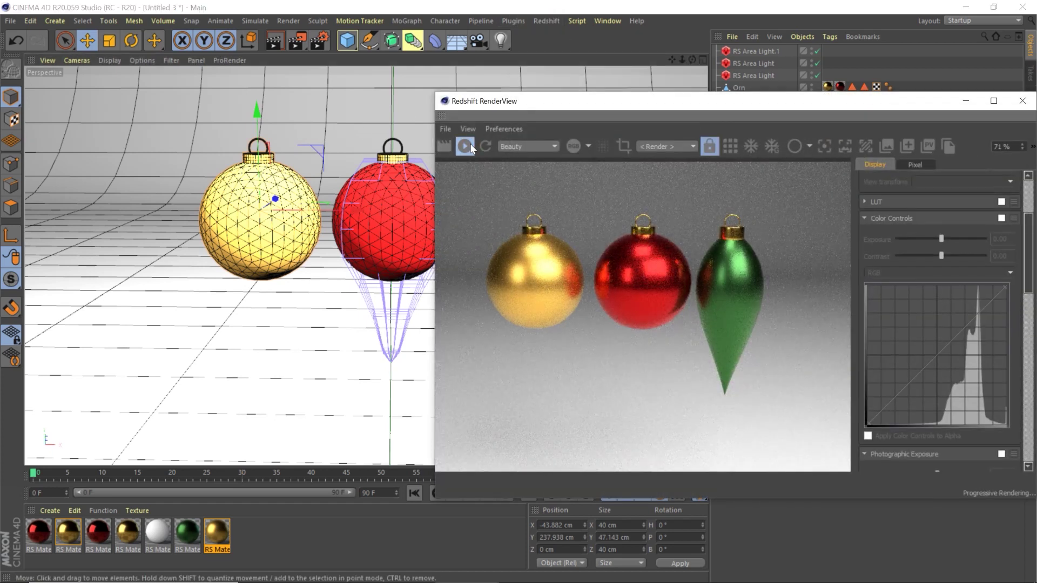
pyautogui.click(1022, 101)
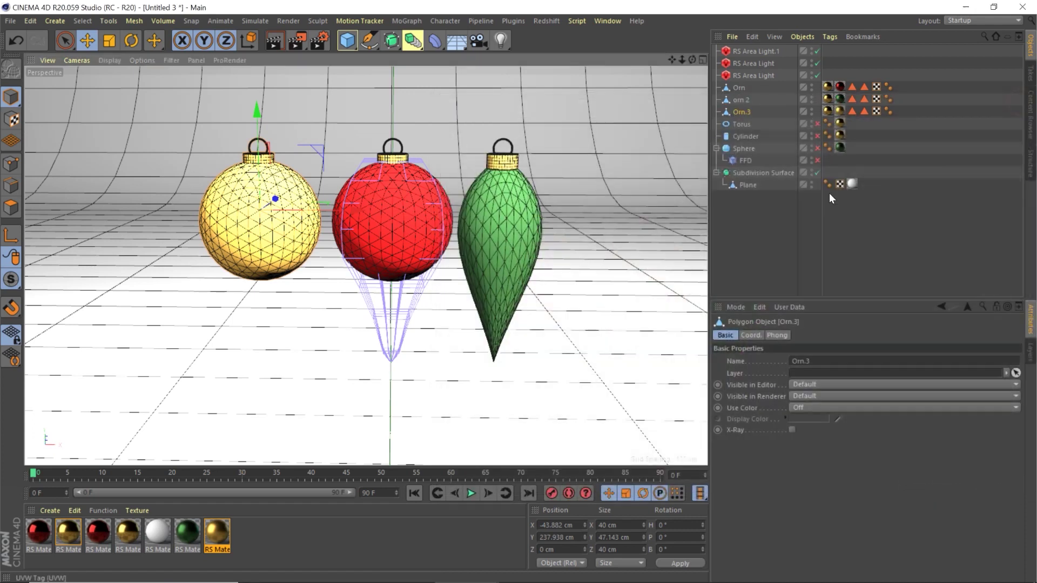
# Make Orn.3's gold material glossier by lowering its roughness, and save the scene as orna tut.c4d
pyautogui.doubleClick(216, 533)
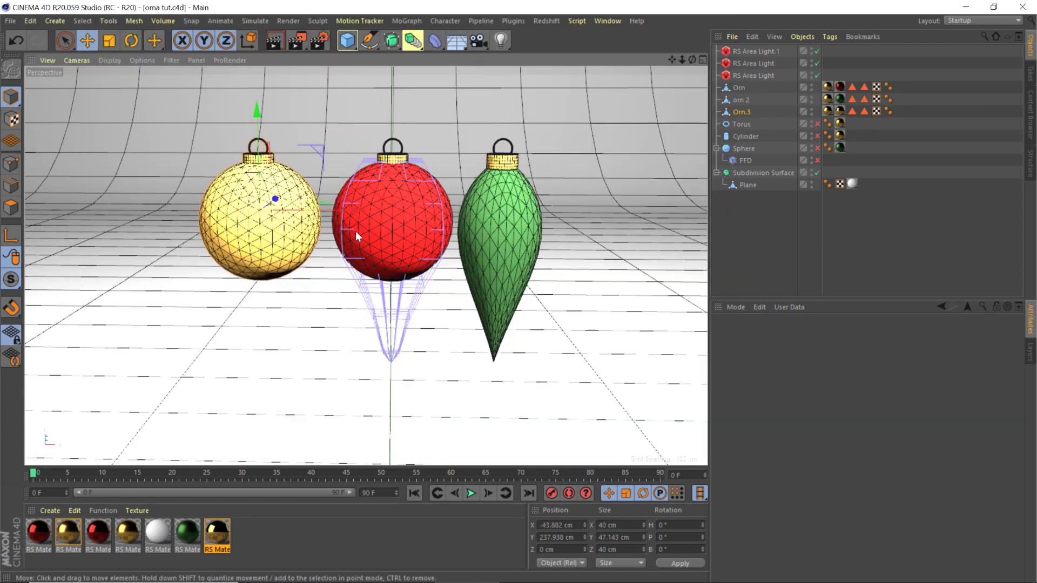
pyautogui.scroll(-2, 418, 261)
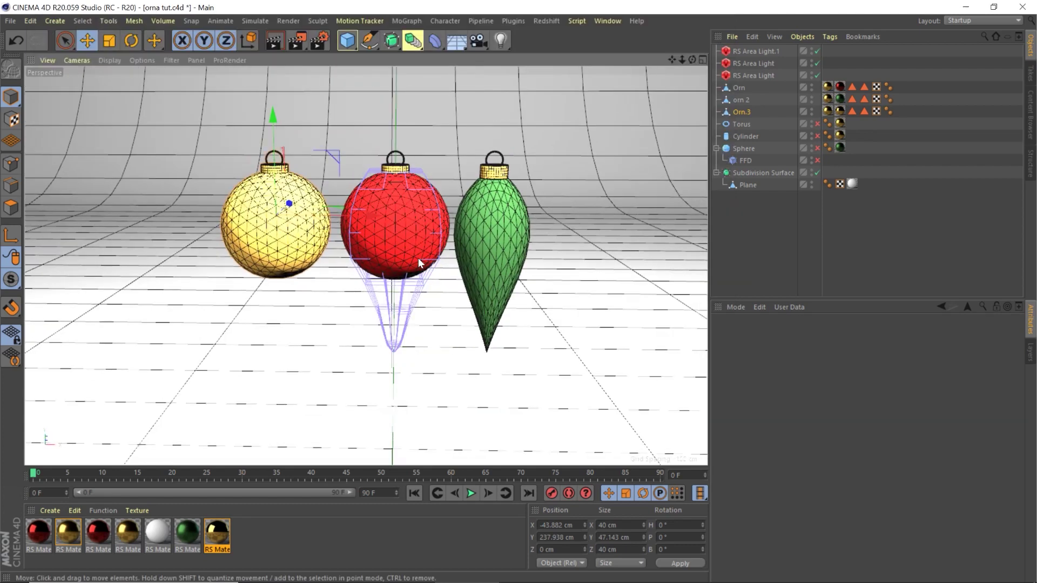
pyautogui.scroll(-8, 418, 258)
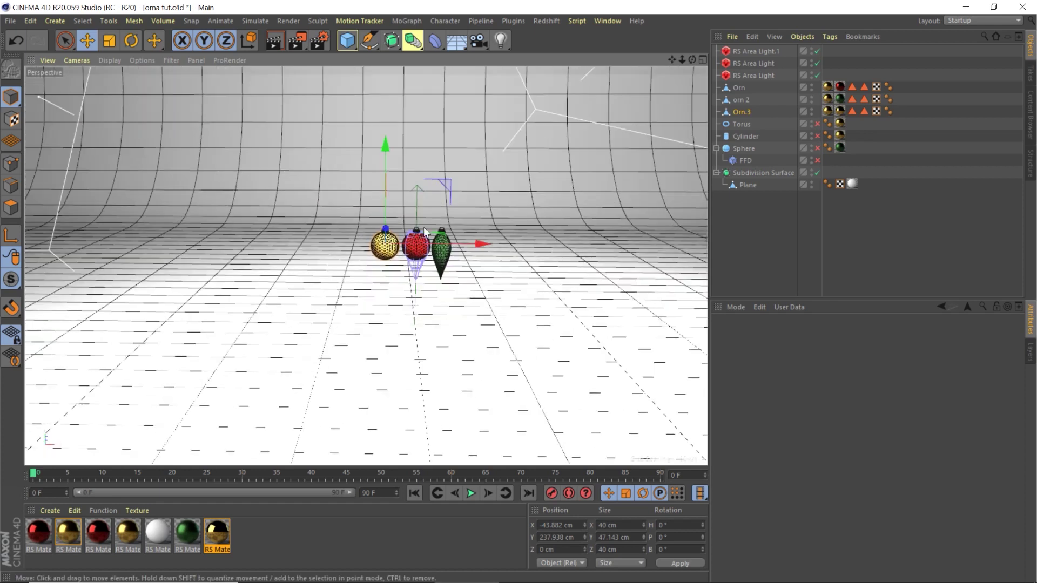
pyautogui.keyDown('alt'); pyautogui.moveTo(424, 228); pyautogui.dragTo(405, 258, button='middle'); pyautogui.keyUp('alt')
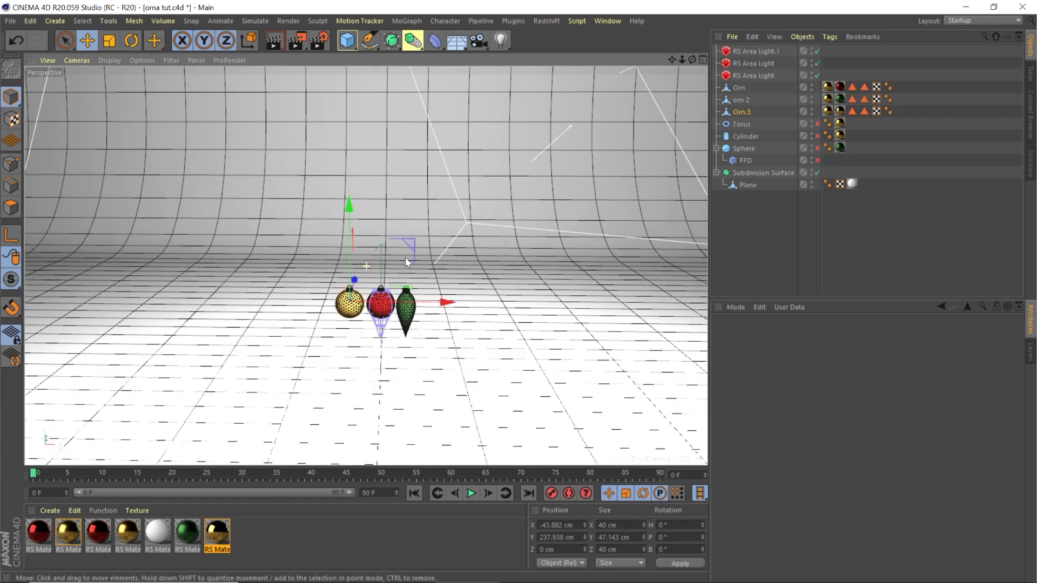
# Add a Pyramid primitive, raise it to about Y 345 cm and scale it up to about 380 cm
pyautogui.click(346, 46)
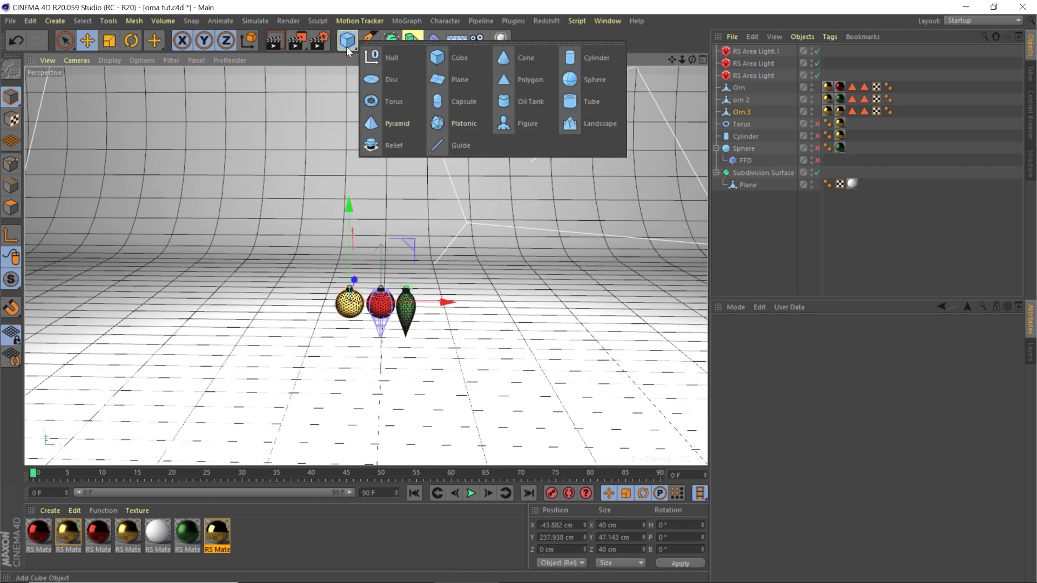
pyautogui.click(378, 124)
pyautogui.moveTo(386, 179); pyautogui.dragTo(380, 130)
pyautogui.press('t')
pyautogui.moveTo(322, 193); pyautogui.dragTo(444, 194)
# Set the pyramid's segments to 30 and hide it in the viewport
pyautogui.click(757, 52)
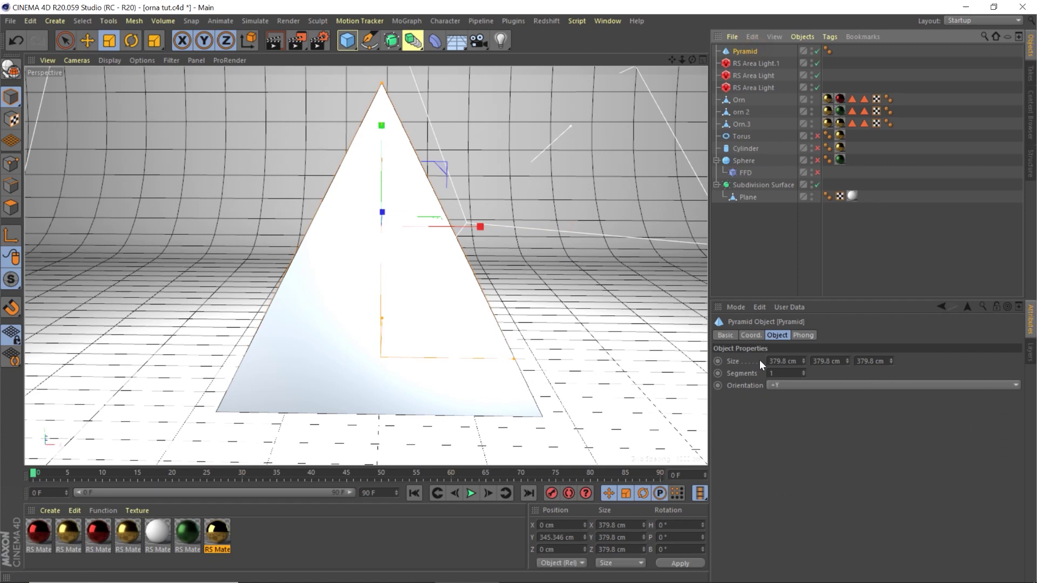
pyautogui.moveTo(805, 371); pyautogui.dragTo(657, 379)
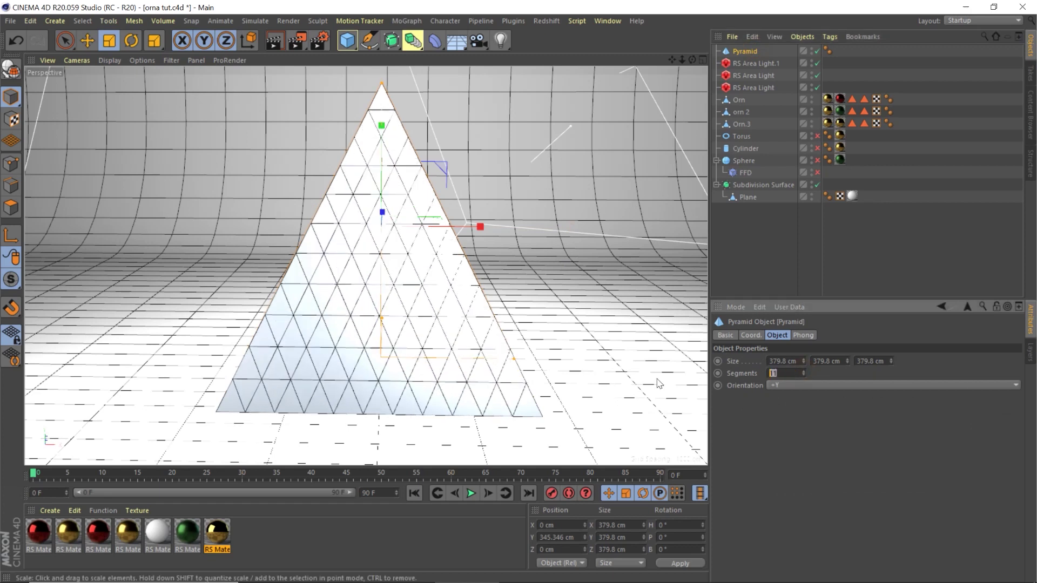
pyautogui.write('30')
pyautogui.press('Return')
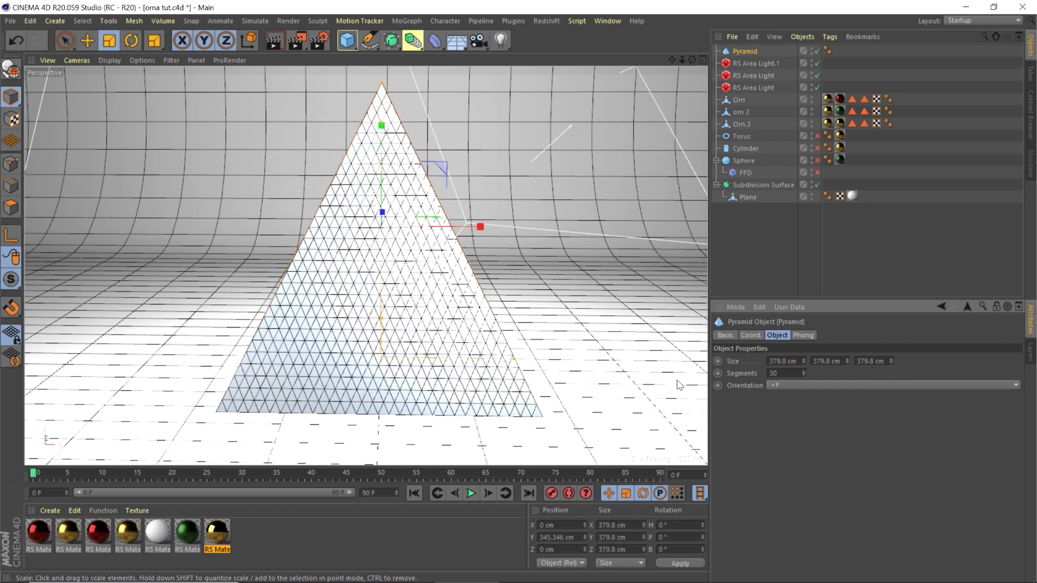
pyautogui.click(811, 48)
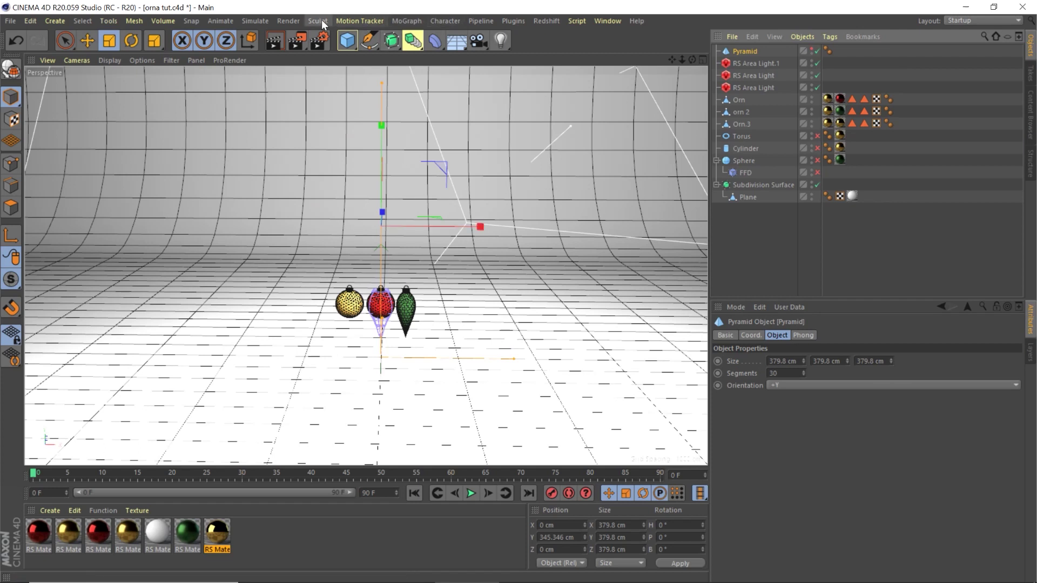
# Add a particle Emitter, raise it to about Y 251 cm inside the pyramid and pitch it 90°
pyautogui.click(415, 21)
pyautogui.moveTo(256, 20)
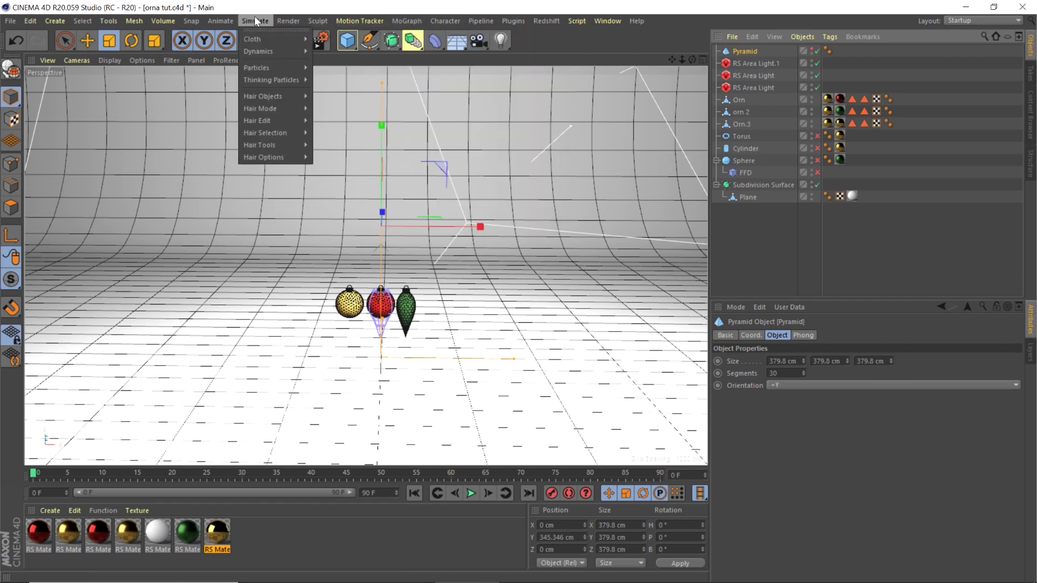
pyautogui.moveTo(254, 51)
pyautogui.moveTo(265, 67)
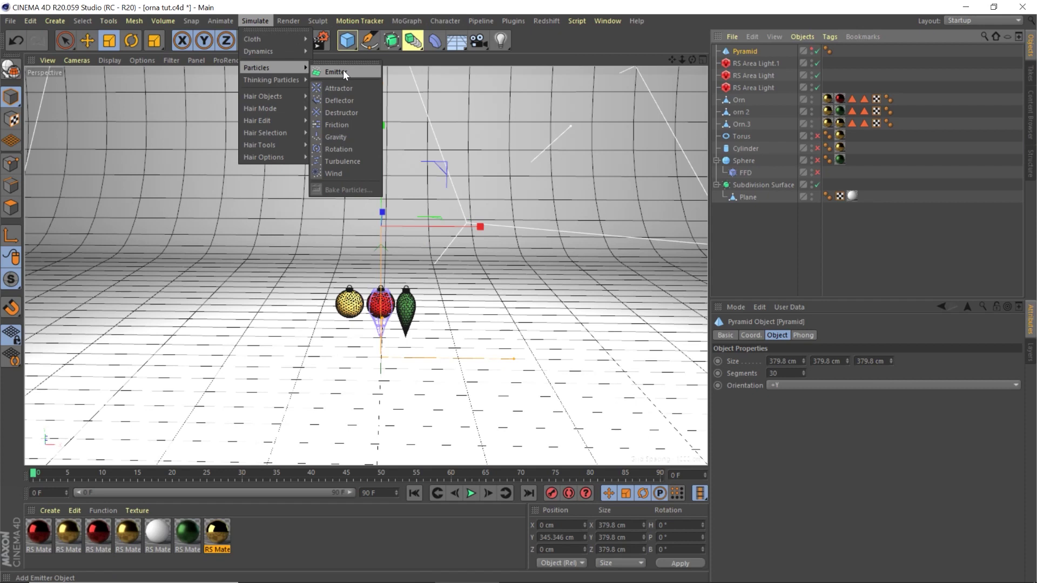
pyautogui.click(343, 70)
pyautogui.press('e')
pyautogui.moveTo(380, 364); pyautogui.dragTo(380, 319)
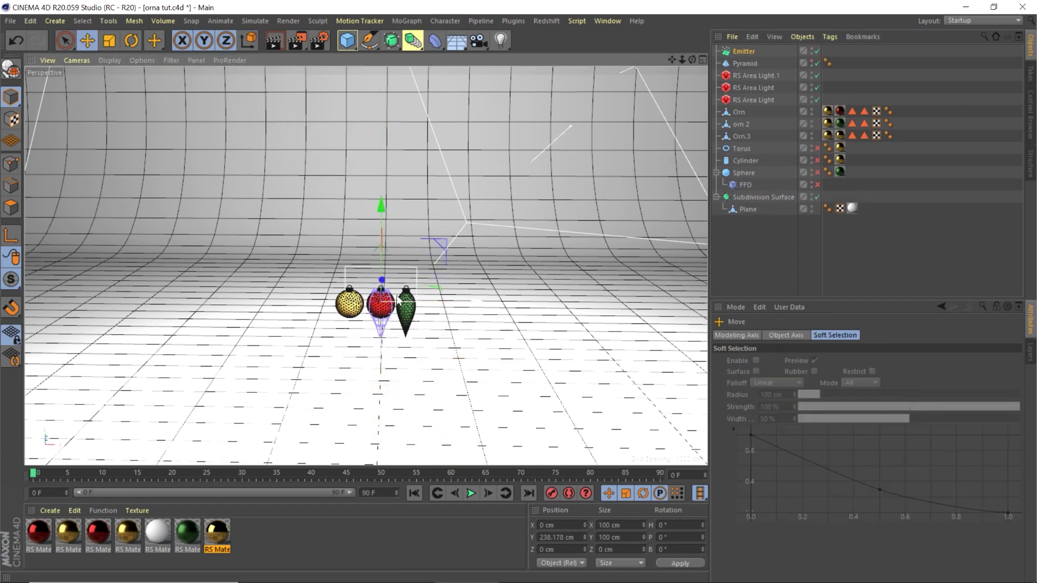
pyautogui.press('r')
pyautogui.moveTo(381, 328); pyautogui.dragTo(380, 414)
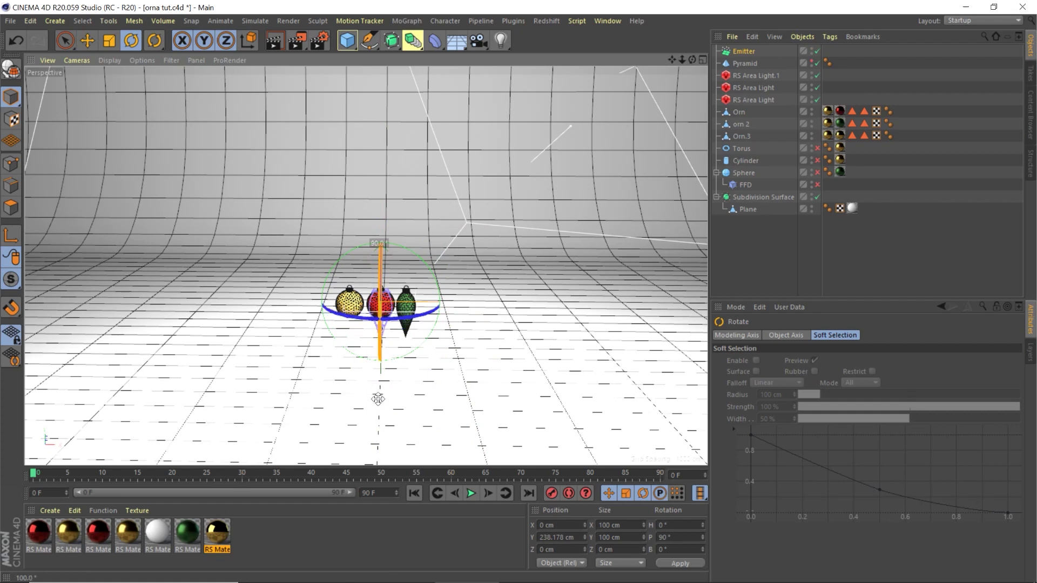
pyautogui.press('e')
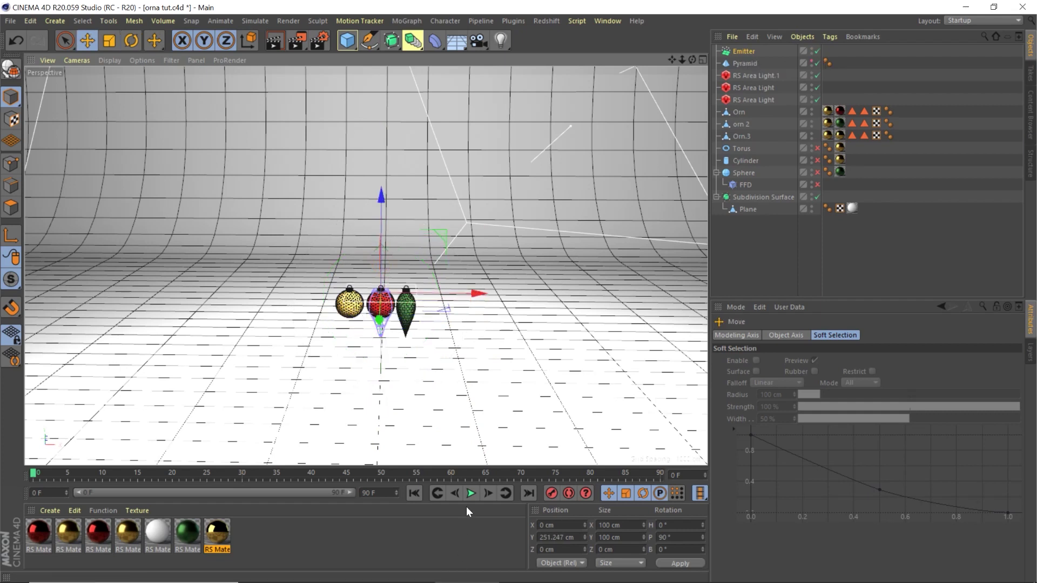
# Return to the first frame and place Orn, orn 2 and Orn.3 inside the Emitter as children
pyautogui.click(413, 493)
pyautogui.click(738, 112)
pyautogui.keyDown('shift'); pyautogui.click(737, 136); pyautogui.keyUp('shift')
pyautogui.moveTo(743, 112); pyautogui.dragTo(745, 51)
# Enable Show Objects and Render Instance on the emitter, play the emission and rewind to the start
pyautogui.click(744, 51)
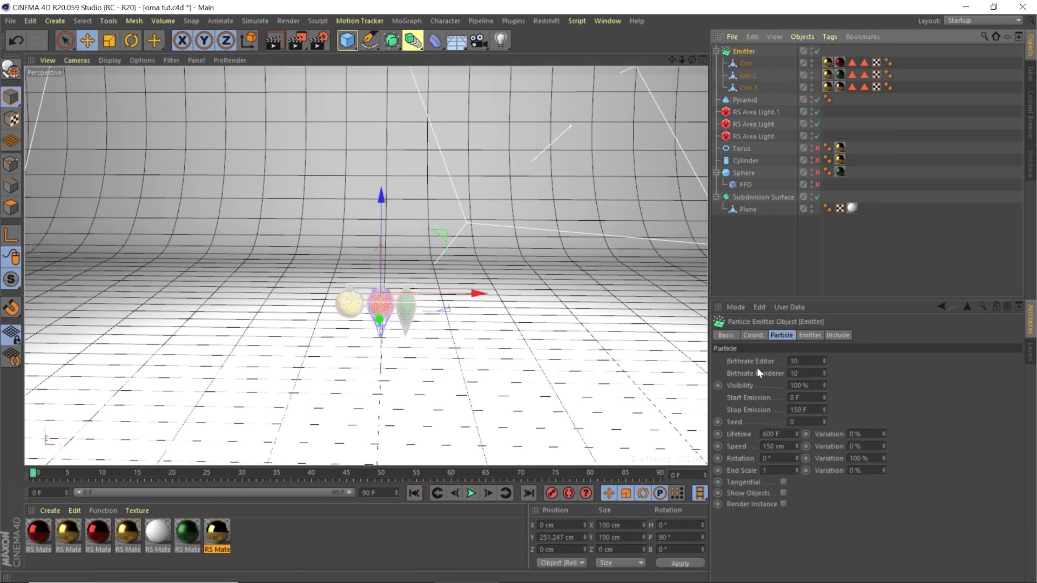
pyautogui.click(783, 493)
pyautogui.click(783, 503)
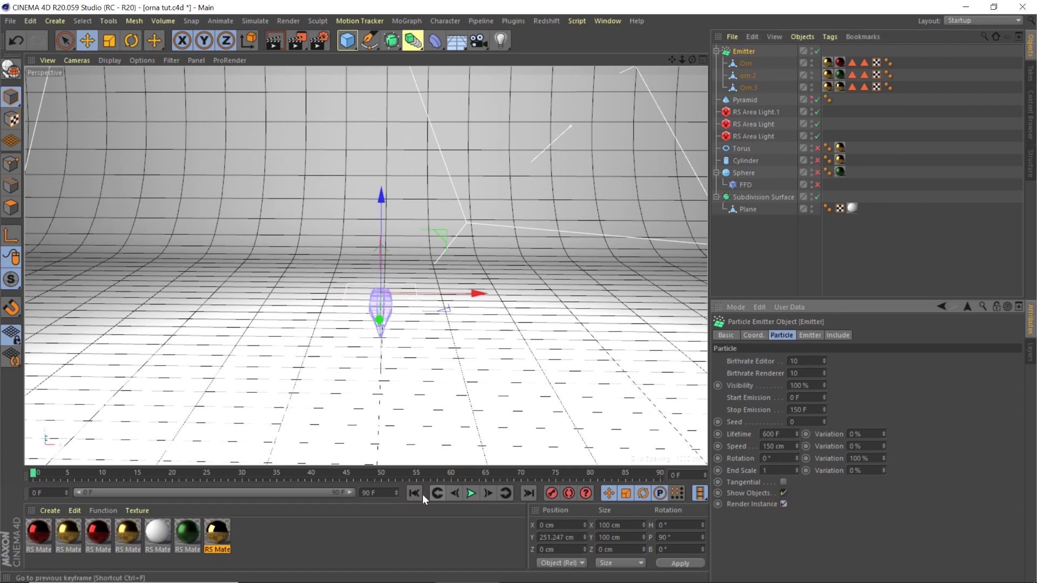
pyautogui.click(471, 495)
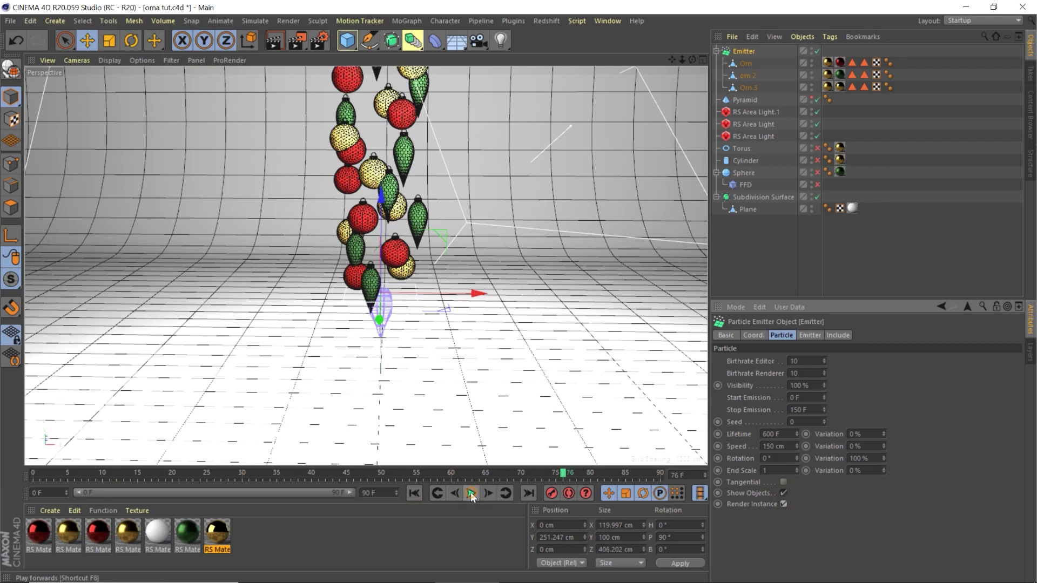
pyautogui.click(415, 493)
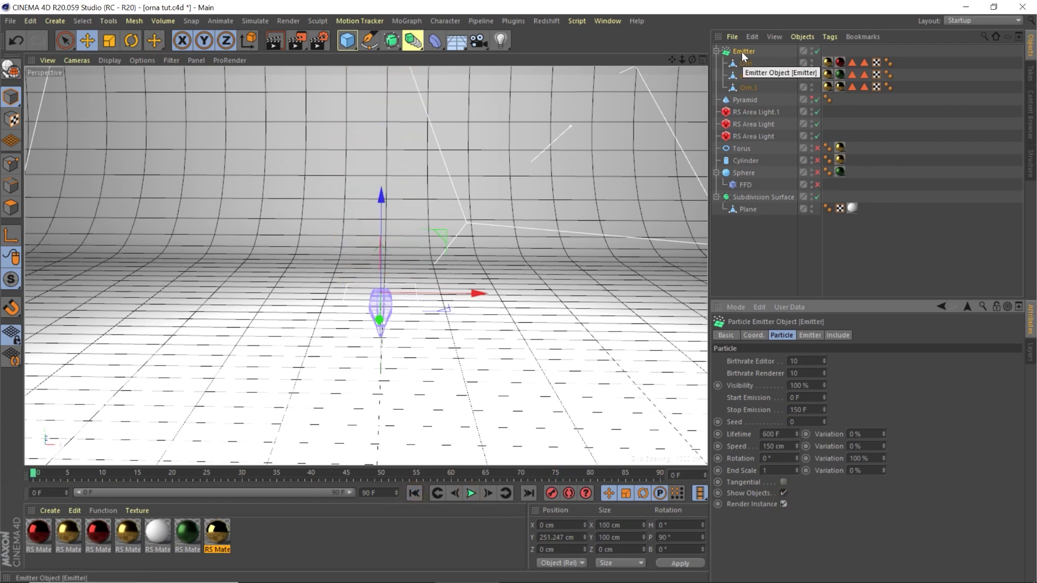
# Give the Pyramid a Collider Body tag and change the tag's collision shape
pyautogui.click(744, 99)
pyautogui.rightClick(743, 99)
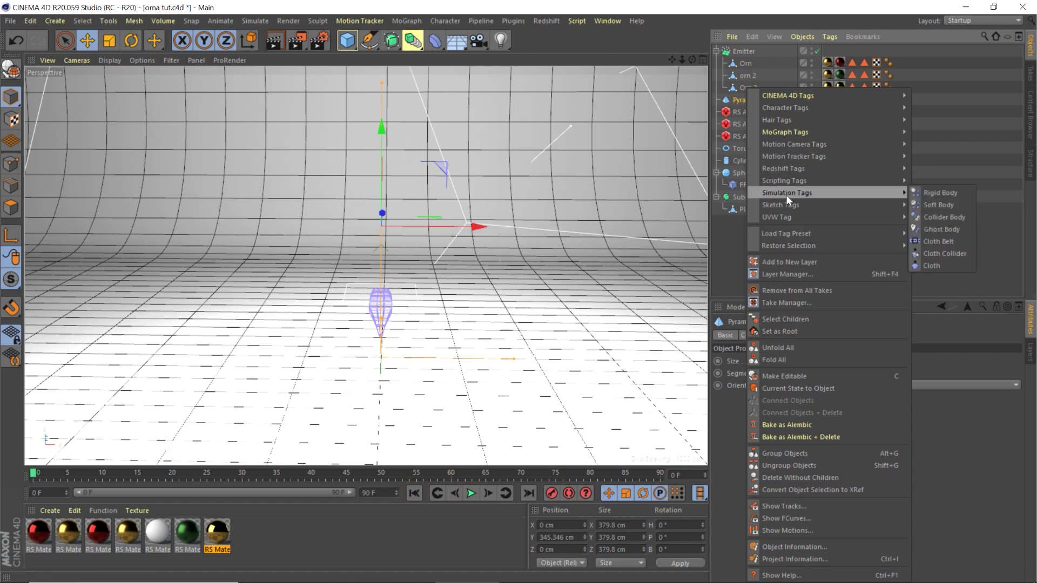
pyautogui.moveTo(885, 193)
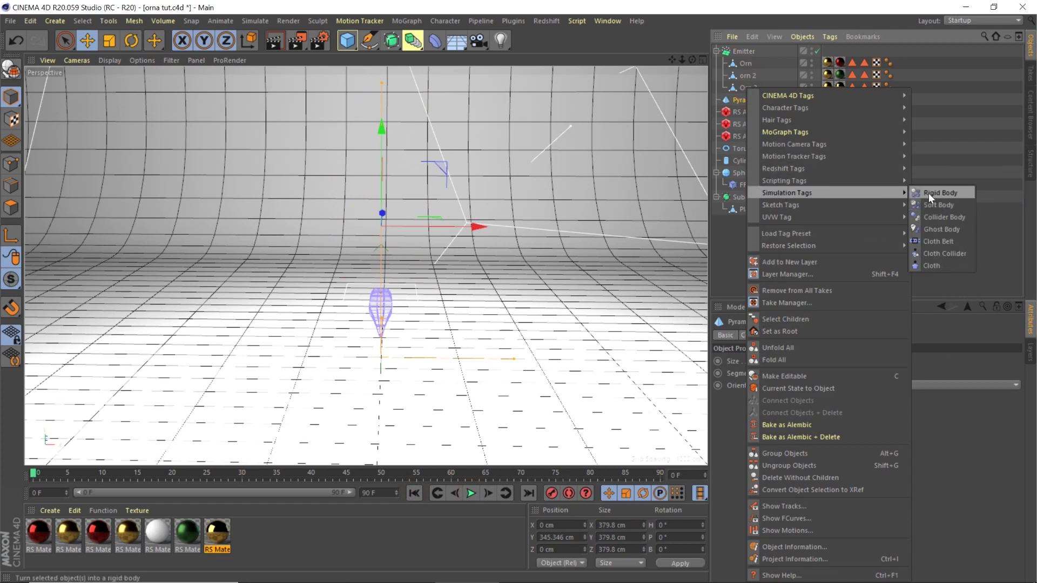
pyautogui.click(926, 217)
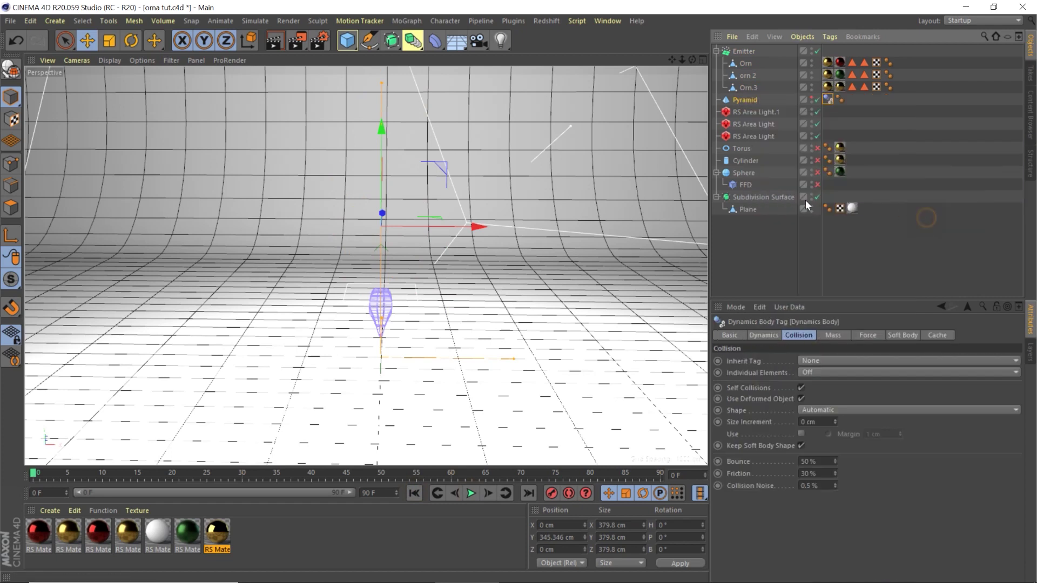
pyautogui.click(818, 409)
pyautogui.click(818, 531)
# Give the Emitter a Rigid Body tag with Apply Tag to Children and Individual Elements set to All, and test the simulation
pyautogui.rightClick(744, 53)
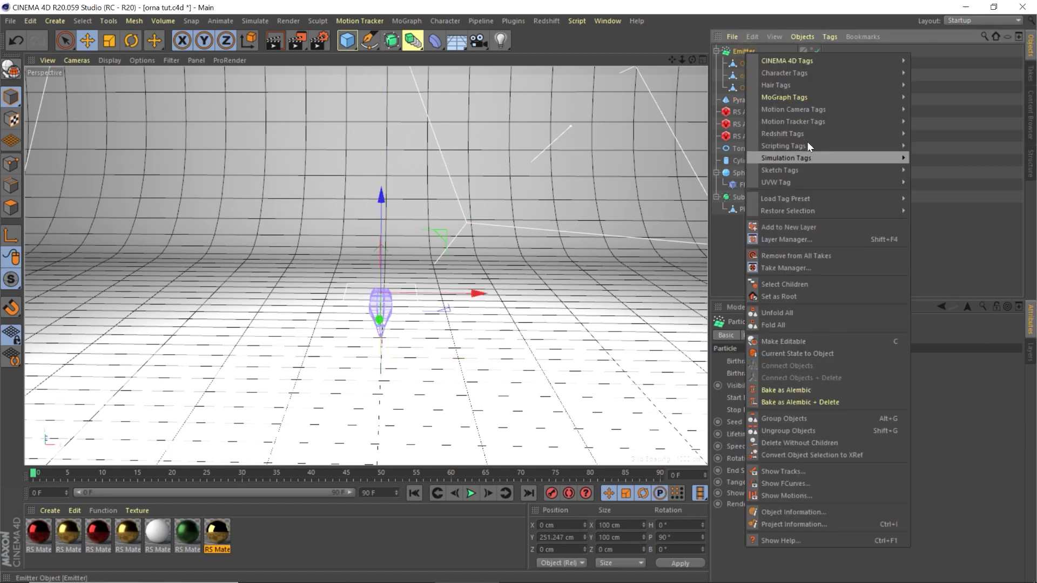
pyautogui.moveTo(798, 159)
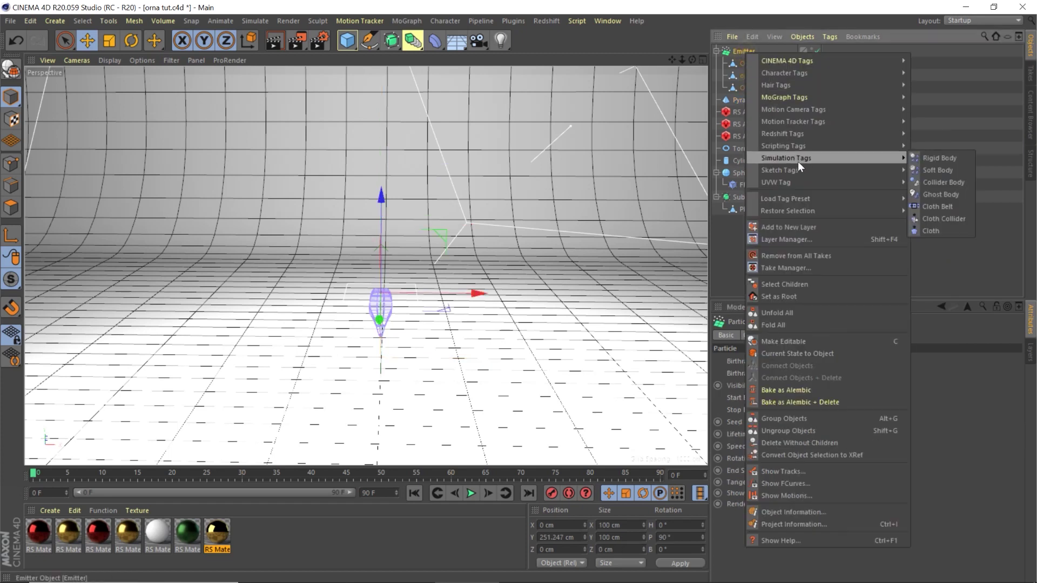
pyautogui.click(935, 157)
pyautogui.click(832, 361)
pyautogui.click(817, 391)
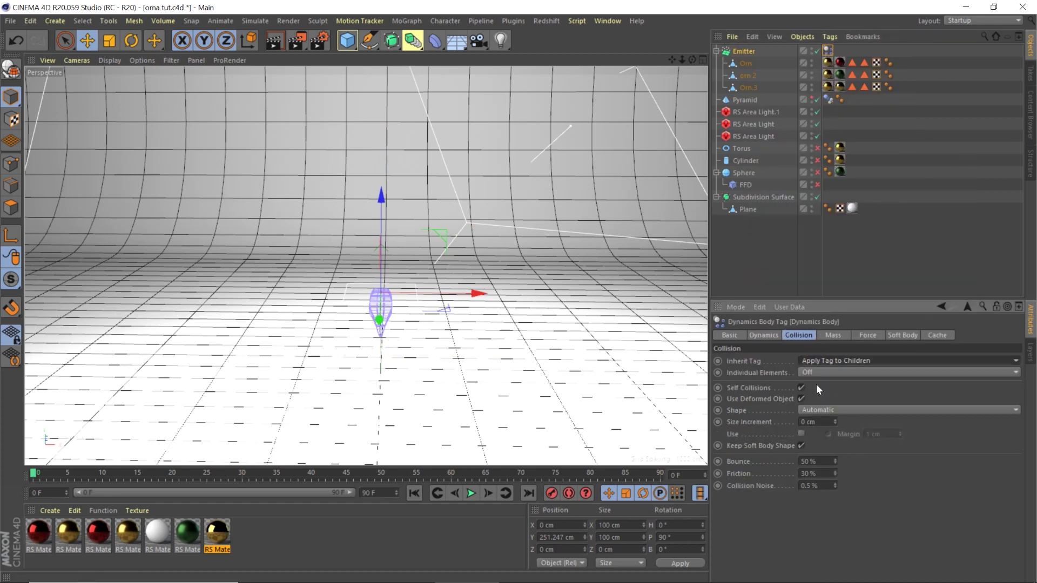
pyautogui.click(816, 373)
pyautogui.click(817, 414)
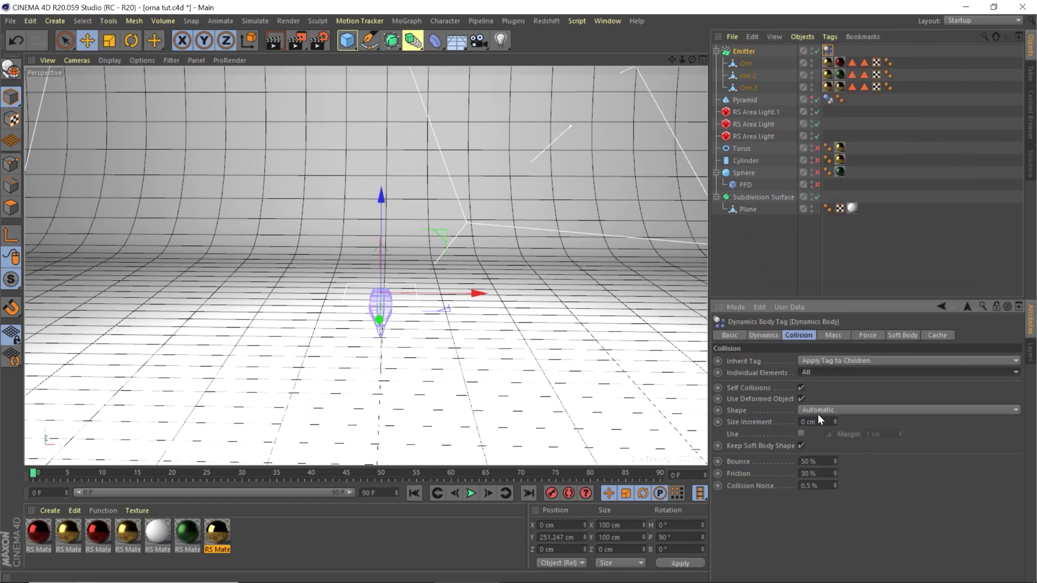
pyautogui.click(472, 494)
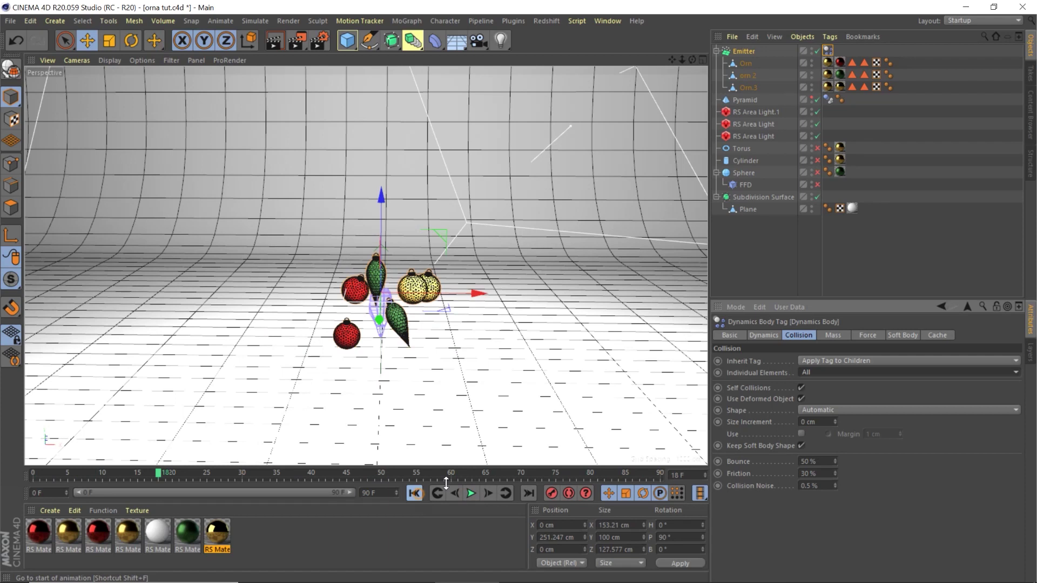
pyautogui.click(415, 493)
# Set the emitter's editor and renderer birthrates to 50 and its speed to 500 cm, and play the simulation
pyautogui.click(746, 52)
pyautogui.click(811, 372)
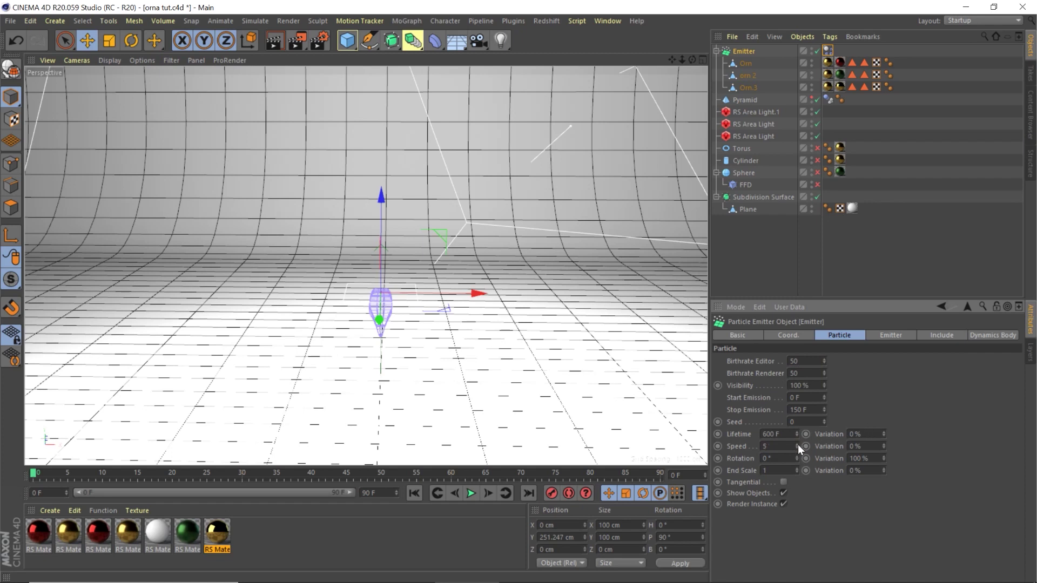
pyautogui.click(471, 492)
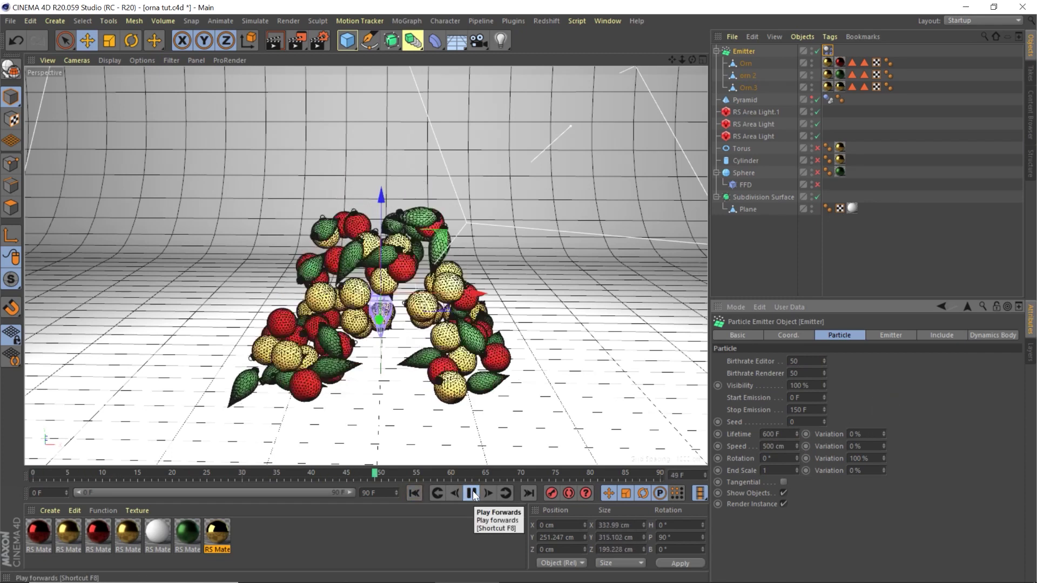
pyautogui.click(472, 493)
# Extend the timeline and its preview range to 200 frames and rewind to the start
pyautogui.write('200')
pyautogui.press('Return')
pyautogui.moveTo(206, 494); pyautogui.dragTo(421, 495)
pyautogui.click(415, 493)
# Set the emitter's editor and renderer birthrates to 100 and run the simulation to about frame 117
pyautogui.click(744, 51)
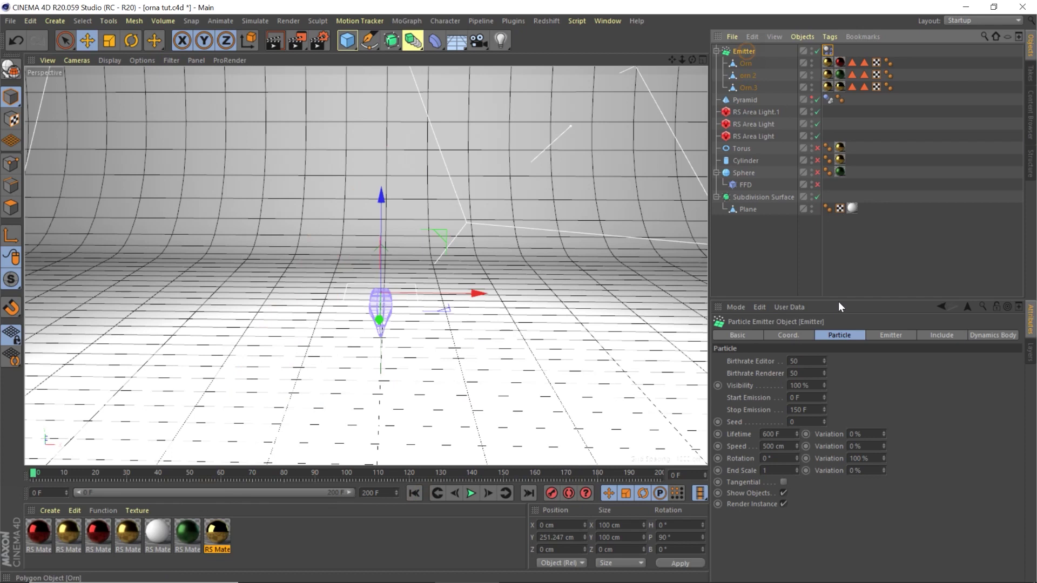
pyautogui.doubleClick(810, 373)
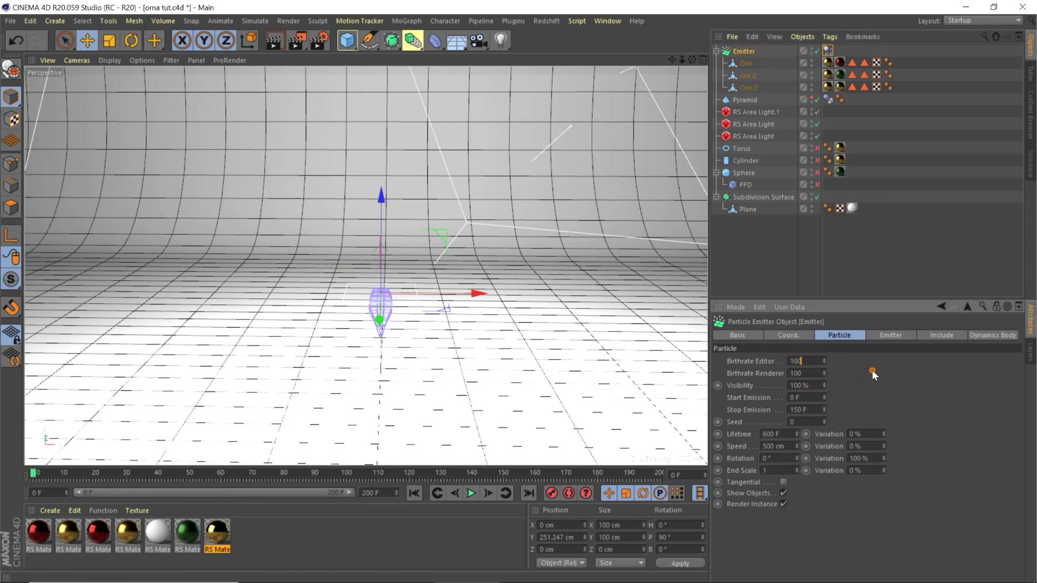
pyautogui.click(475, 494)
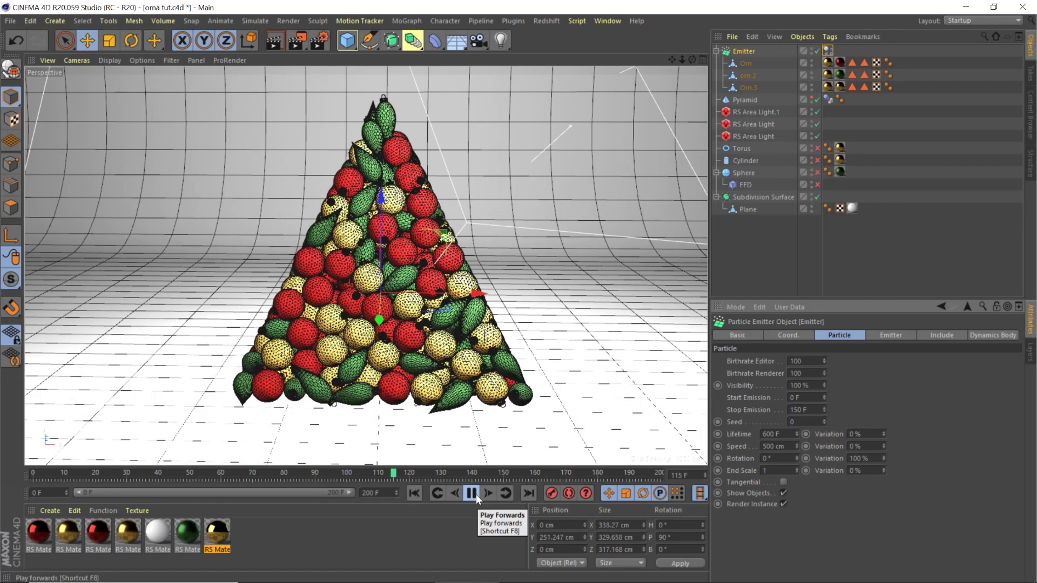
pyautogui.click(475, 494)
# Render the ornament-filled pyramid in the Redshift RenderView and hide the Pyramid object from the render
pyautogui.click(543, 21)
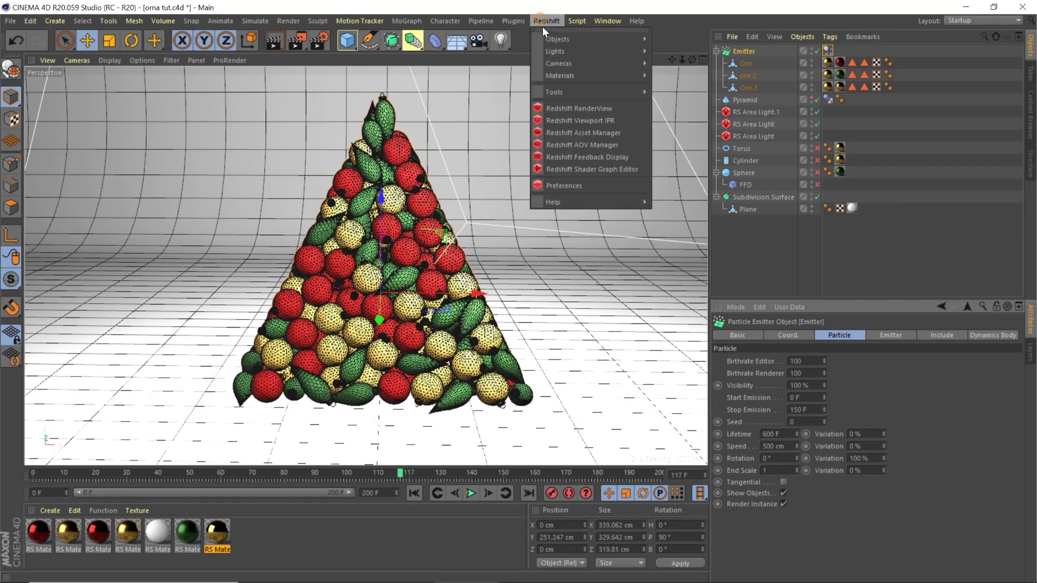
pyautogui.click(556, 108)
pyautogui.moveTo(578, 102); pyautogui.dragTo(360, 92)
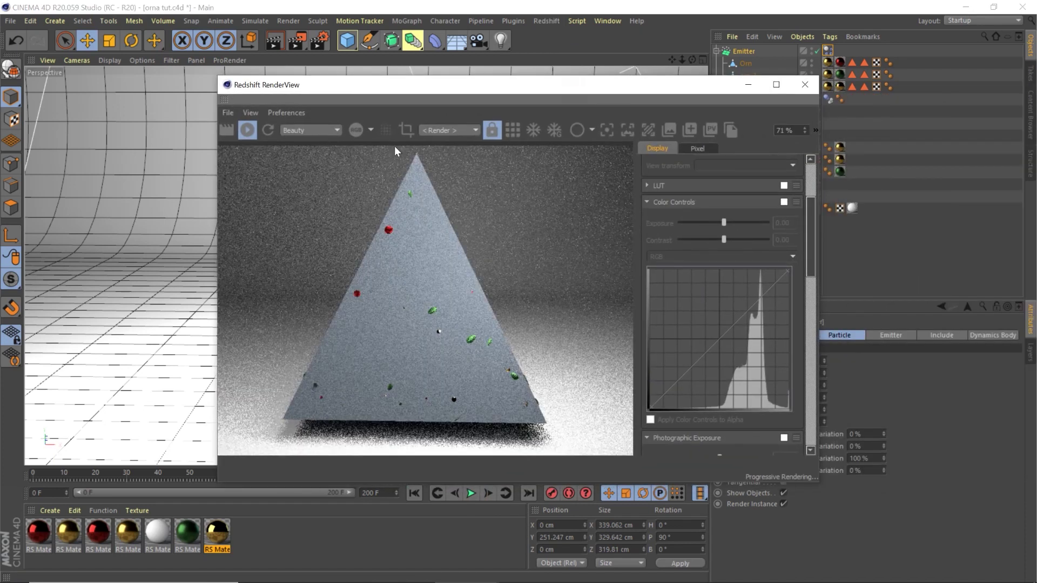
pyautogui.moveTo(644, 89); pyautogui.dragTo(484, 86)
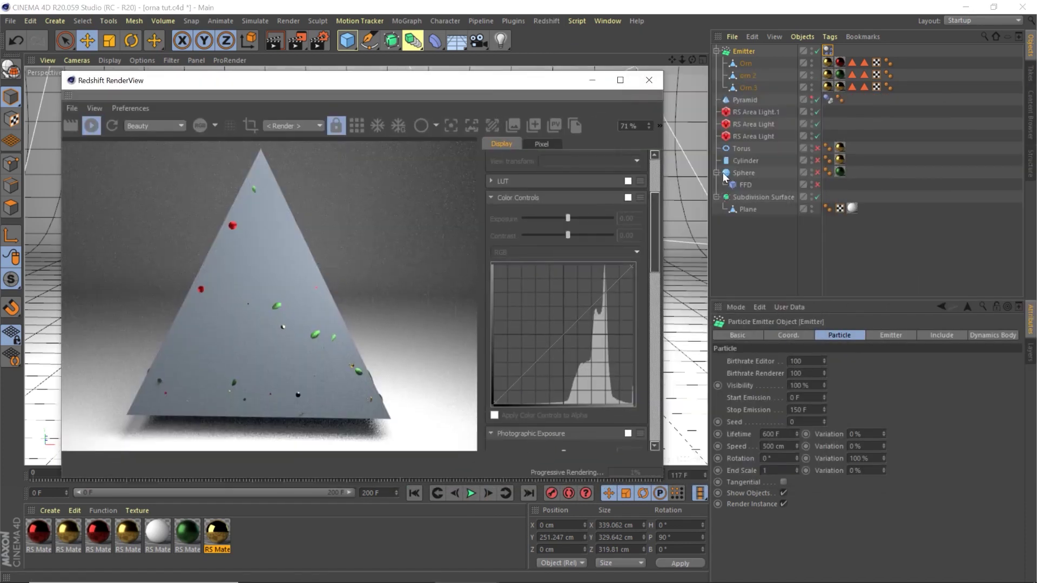
pyautogui.click(812, 102)
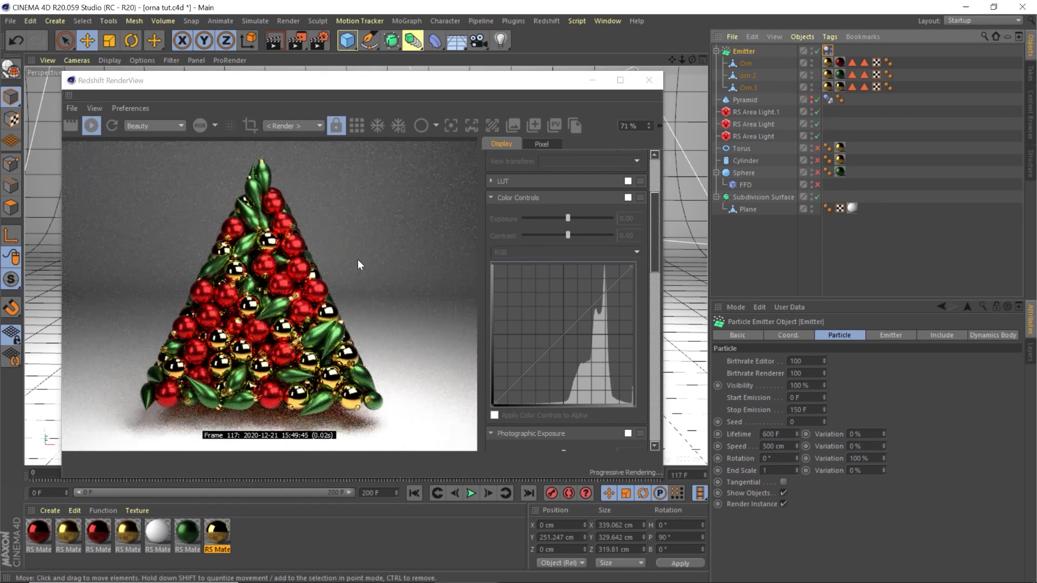
# Preview the ornament tree in the RenderView from a farther, lower viewpoint
pyautogui.moveTo(341, 82); pyautogui.dragTo(702, 74)
pyautogui.keyDown('alt'); pyautogui.moveTo(297, 285); pyautogui.dragTo(272, 300); pyautogui.keyUp('alt')
pyautogui.scroll(1, 272, 300)
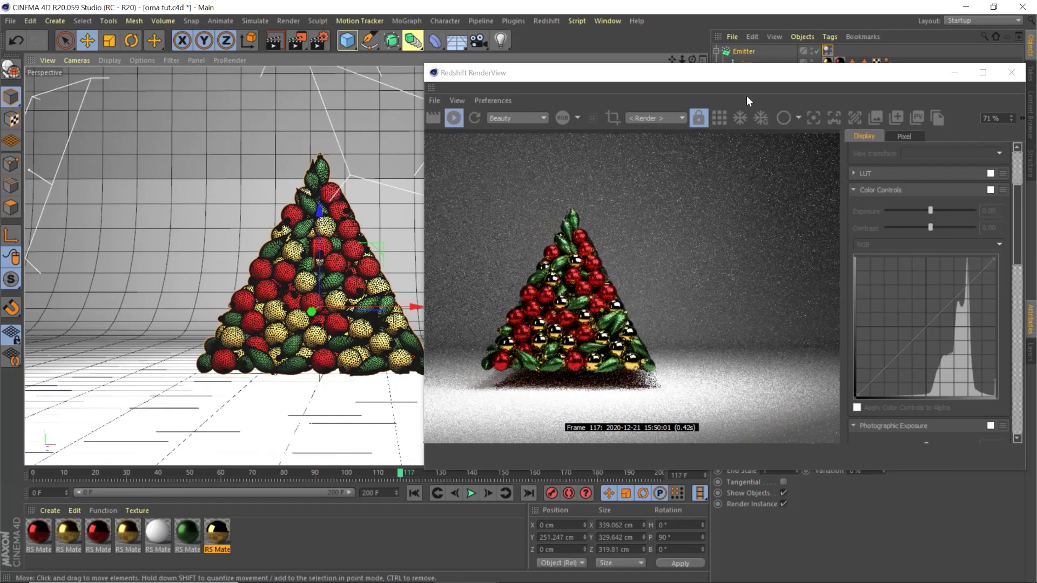
pyautogui.moveTo(600, 76); pyautogui.dragTo(452, 76)
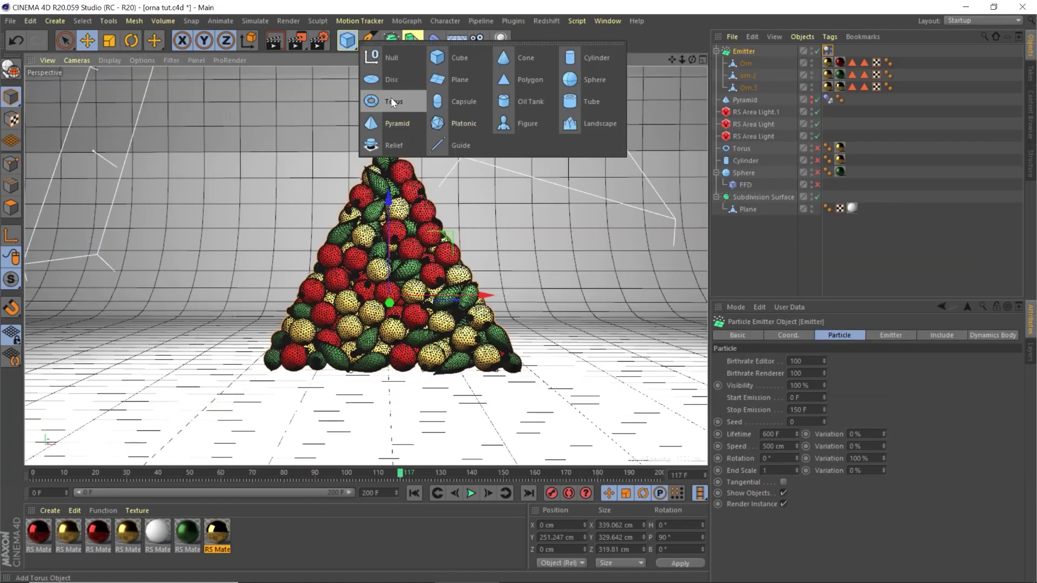
# Add a Torus primitive, raise it to about Y 346.5 cm and pitch it 90° so it stands upright
pyautogui.click(391, 97)
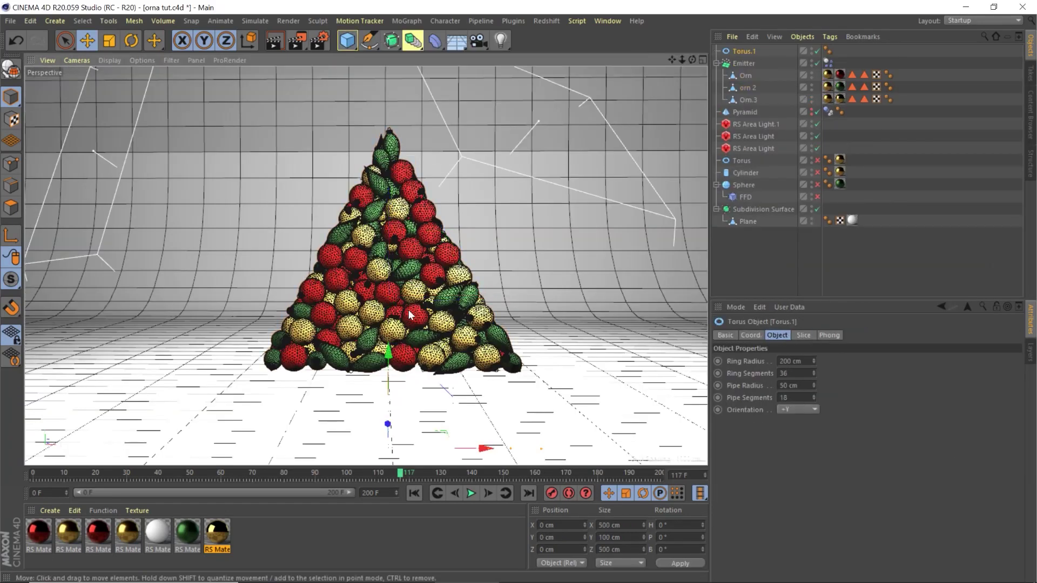
pyautogui.moveTo(388, 356); pyautogui.dragTo(403, 145)
pyautogui.press('r')
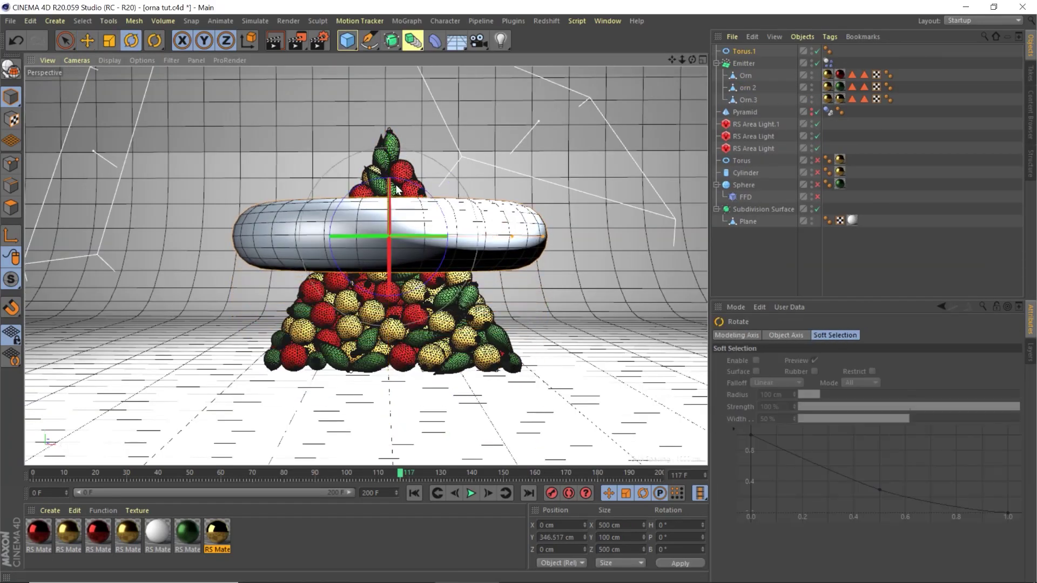
pyautogui.moveTo(397, 186); pyautogui.dragTo(394, 262)
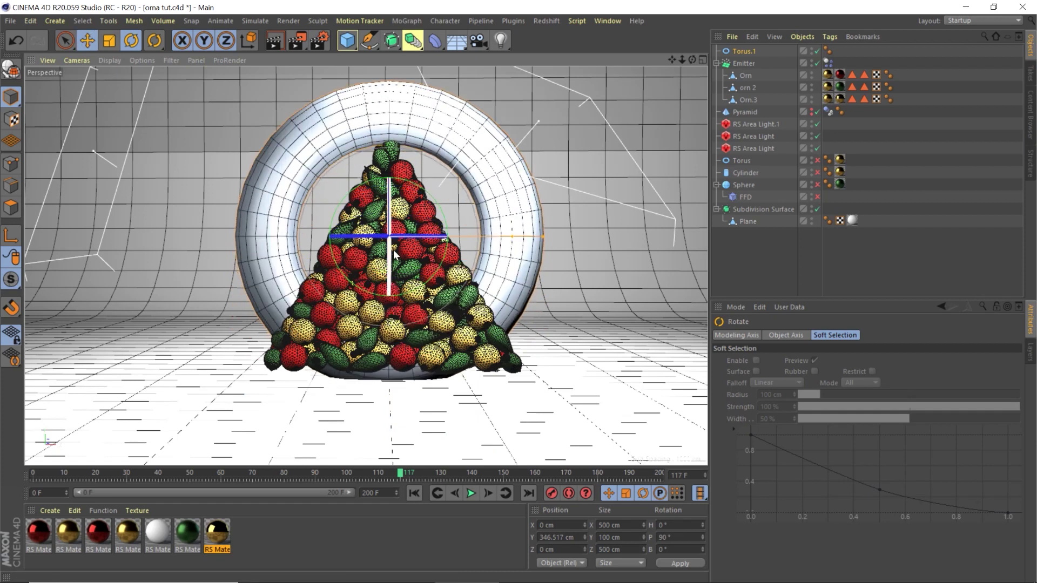
# Raise the upright torus to about Y 400.6 cm and lift the emitter slightly to about Y 604.5 cm
pyautogui.press('e')
pyautogui.moveTo(389, 142); pyautogui.dragTo(412, 72)
pyautogui.click(745, 60)
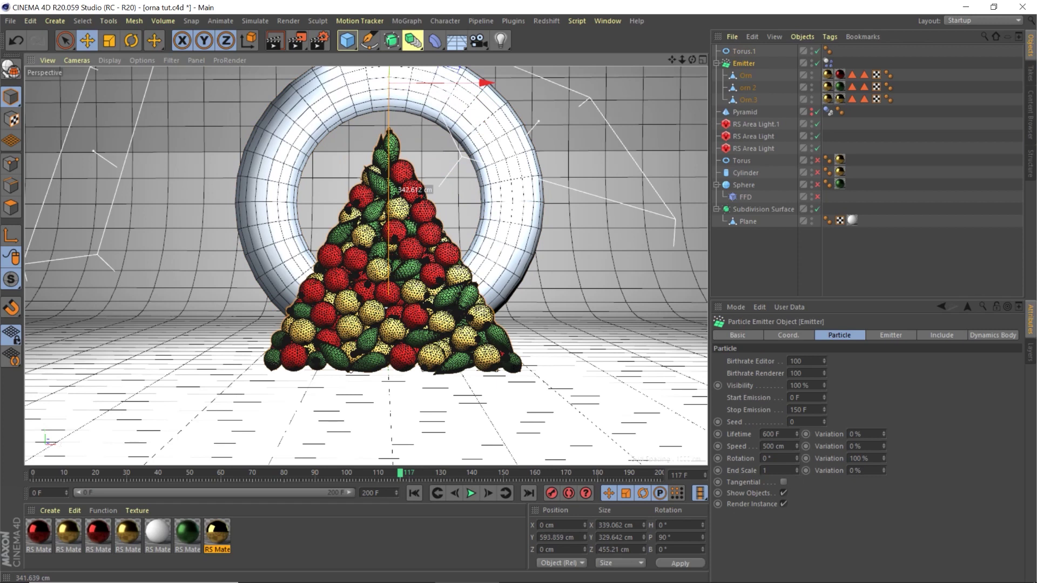
pyautogui.press('r')
pyautogui.moveTo(421, 130)
pyautogui.mouseDown()
pyautogui.moveTo(417, 112)
pyautogui.moveTo(422, 145)
pyautogui.mouseUp()
pyautogui.click(747, 52)
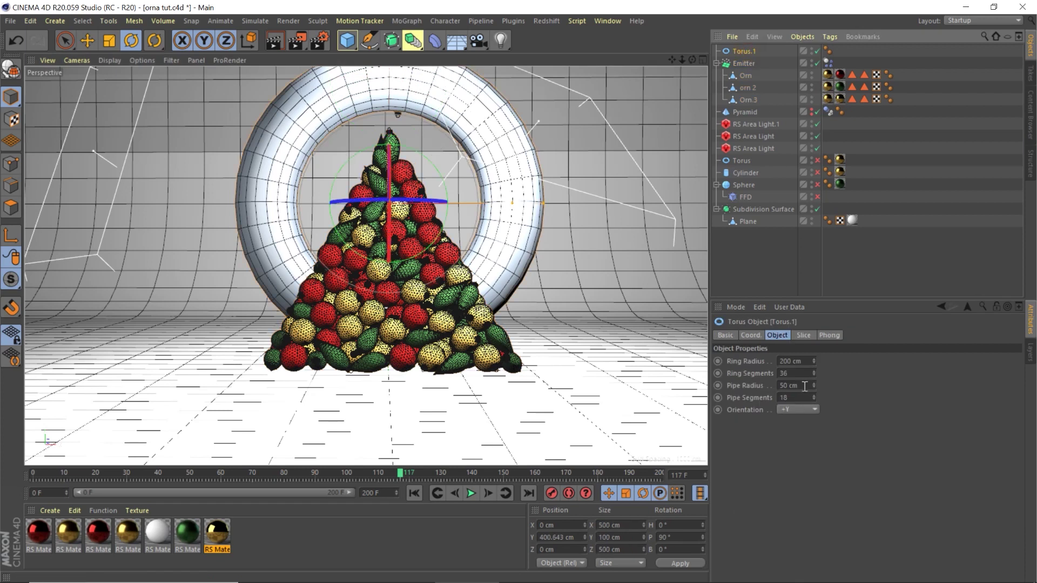
# Set both the ring segments and the pipe segments of the upright torus to 64
pyautogui.doubleClick(803, 373)
pyautogui.write('64')
pyautogui.press('Return')
pyautogui.click(797, 397)
pyautogui.doubleClick(797, 397)
pyautogui.write('64')
pyautogui.press('Return')
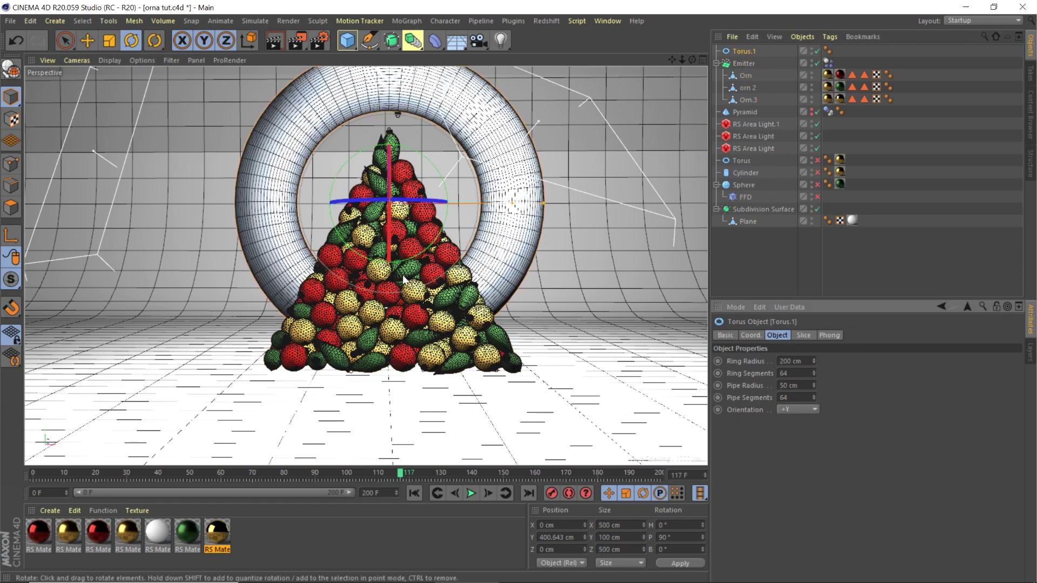
# Transfer the pyramid's dynamics tag to the upright torus and delete the pyramid
pyautogui.moveTo(828, 112); pyautogui.dragTo(747, 52)
pyautogui.click(749, 111)
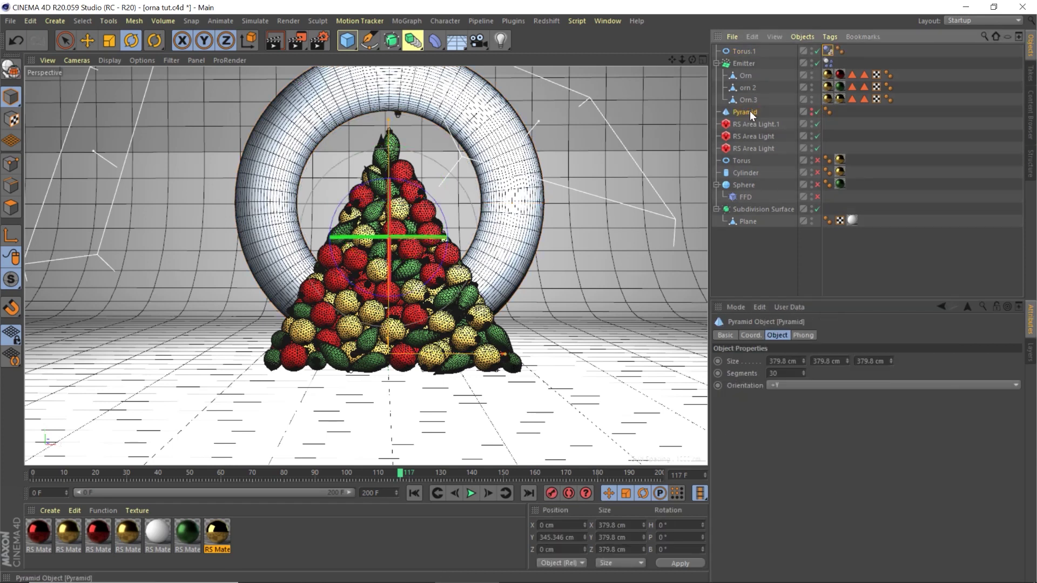
pyautogui.press('Delete')
# Set the torus's pipe radius to 74 cm and run the simulation to frame 126 with the torus hidden in the viewport
pyautogui.click(414, 493)
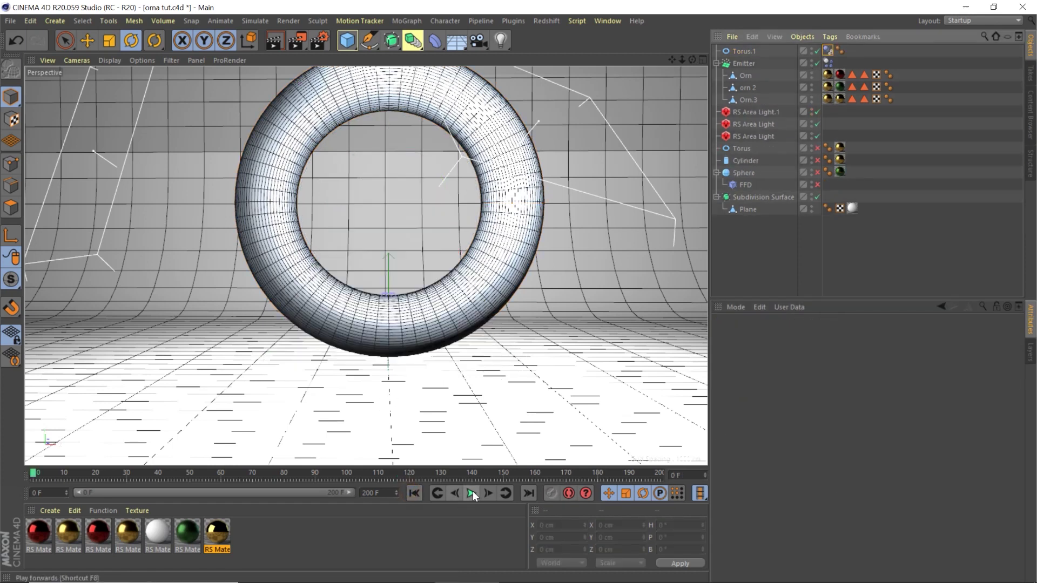
pyautogui.doubleClick(811, 50)
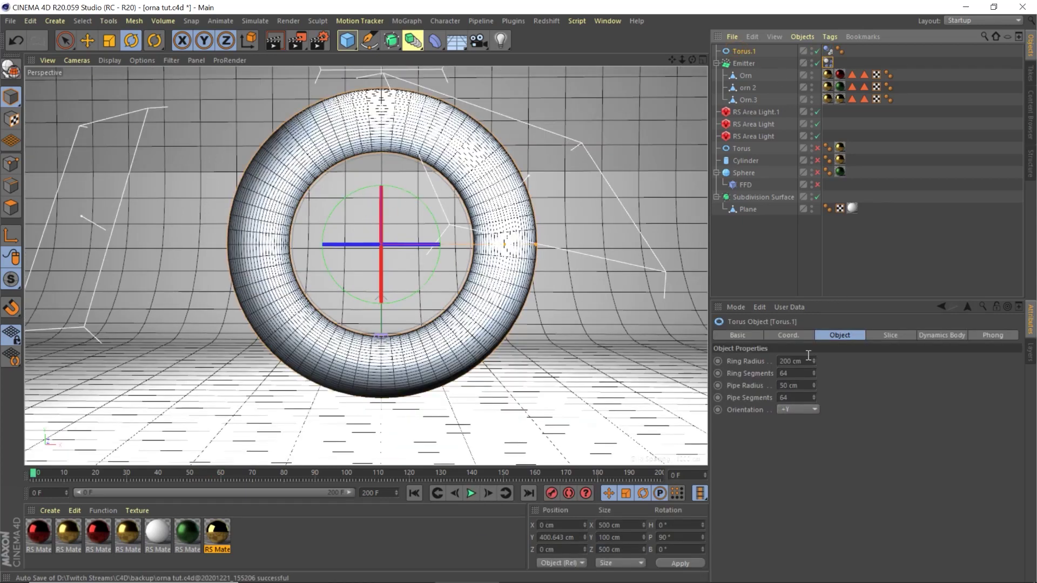
pyautogui.moveTo(813, 384); pyautogui.dragTo(816, 368)
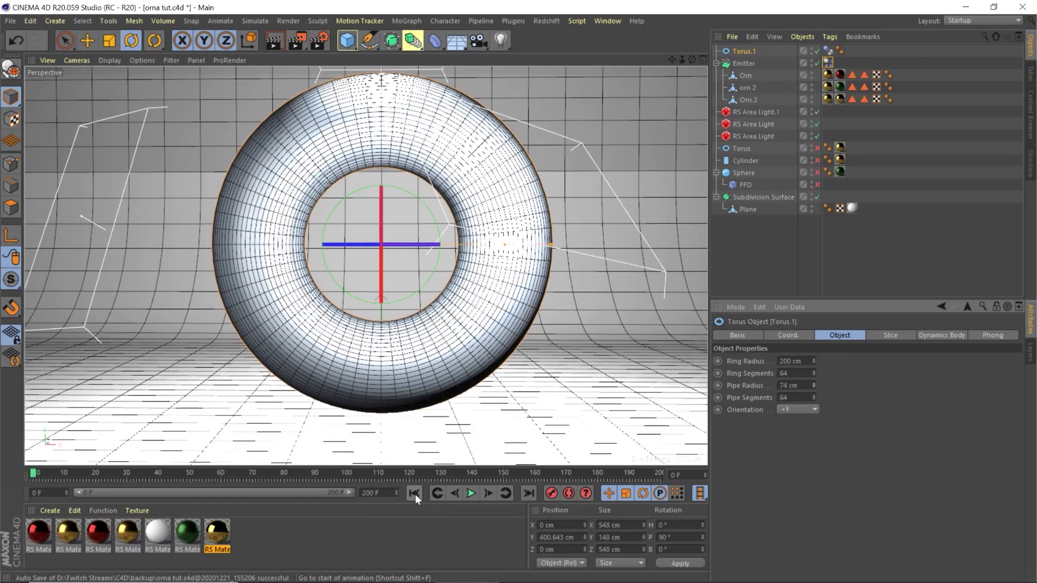
pyautogui.click(811, 48)
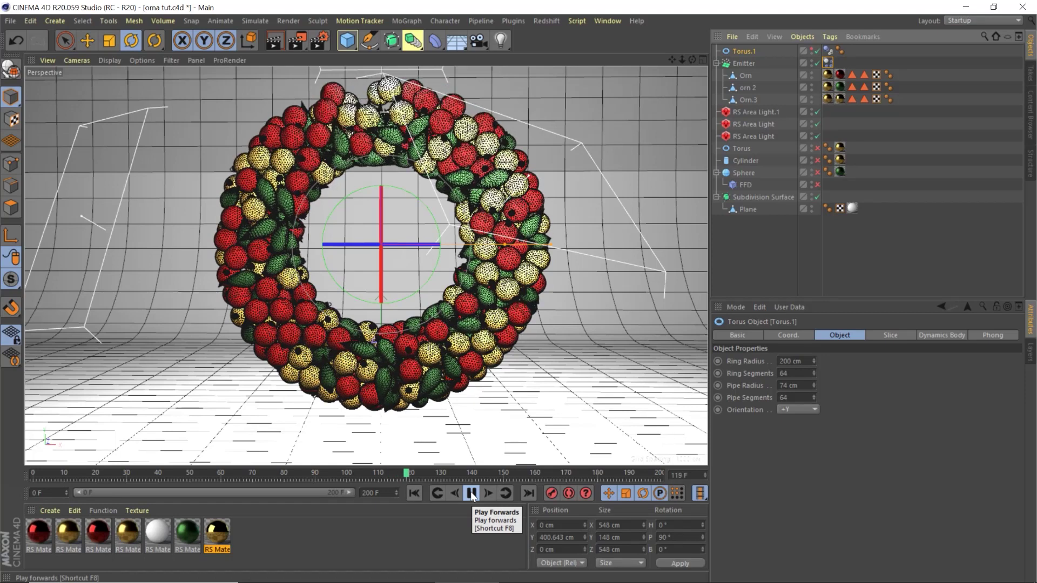
pyautogui.click(471, 493)
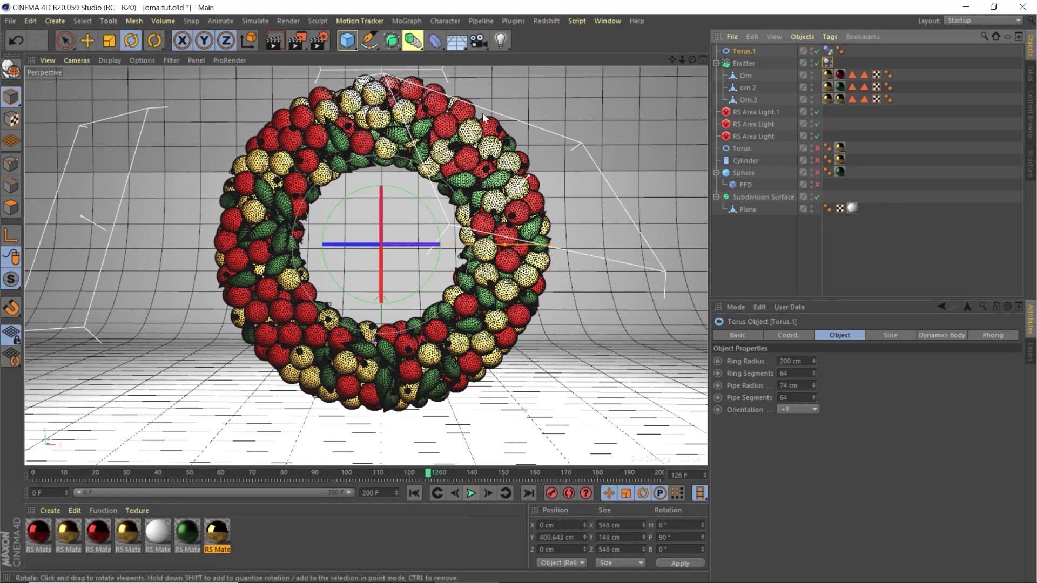
# Render the ornament wreath in the Redshift RenderView and hide the collider torus from the render
pyautogui.click(545, 21)
pyautogui.click(549, 111)
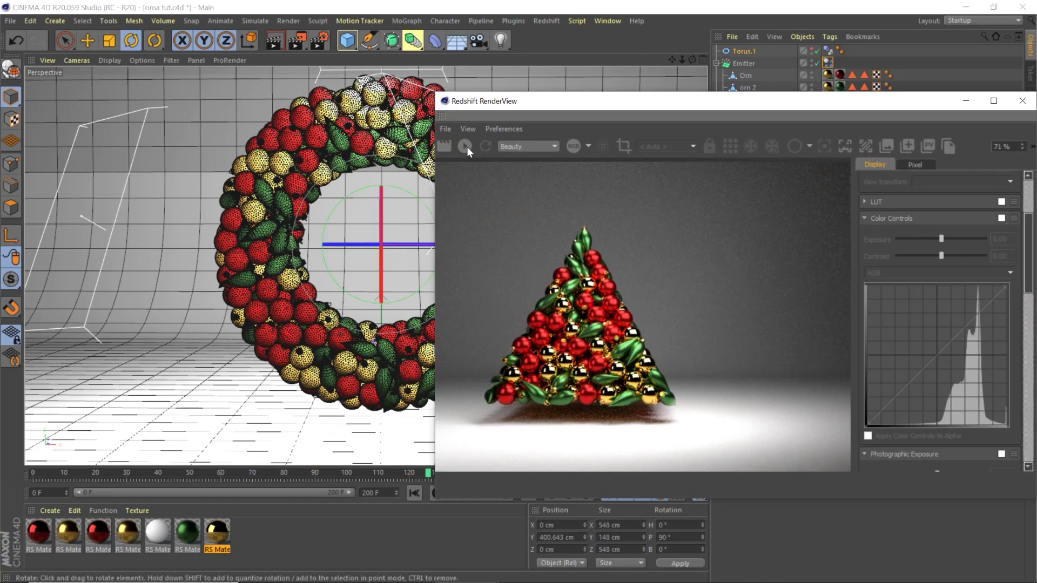
pyautogui.moveTo(575, 113); pyautogui.dragTo(364, 84)
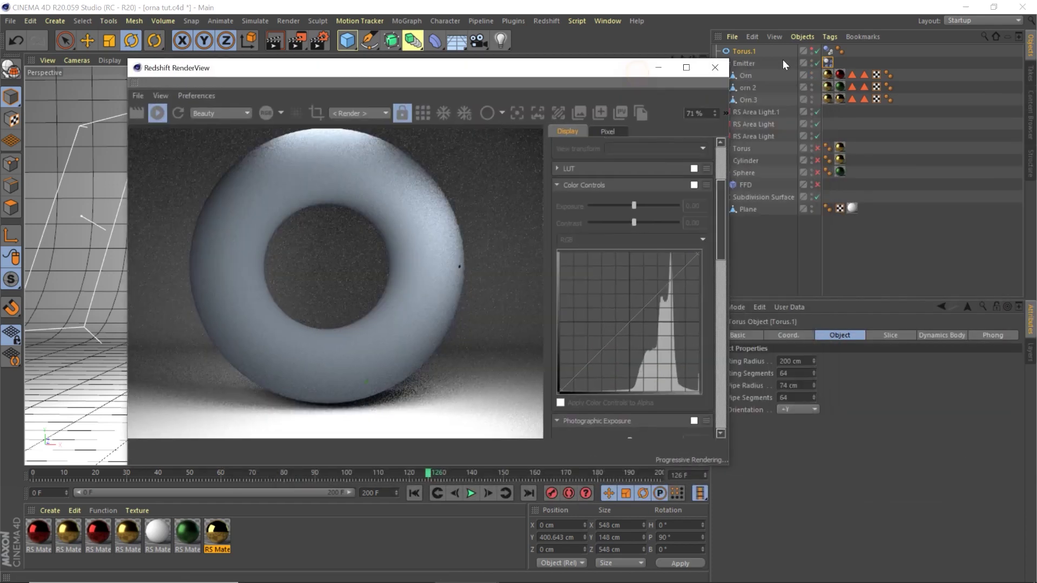
pyautogui.click(810, 54)
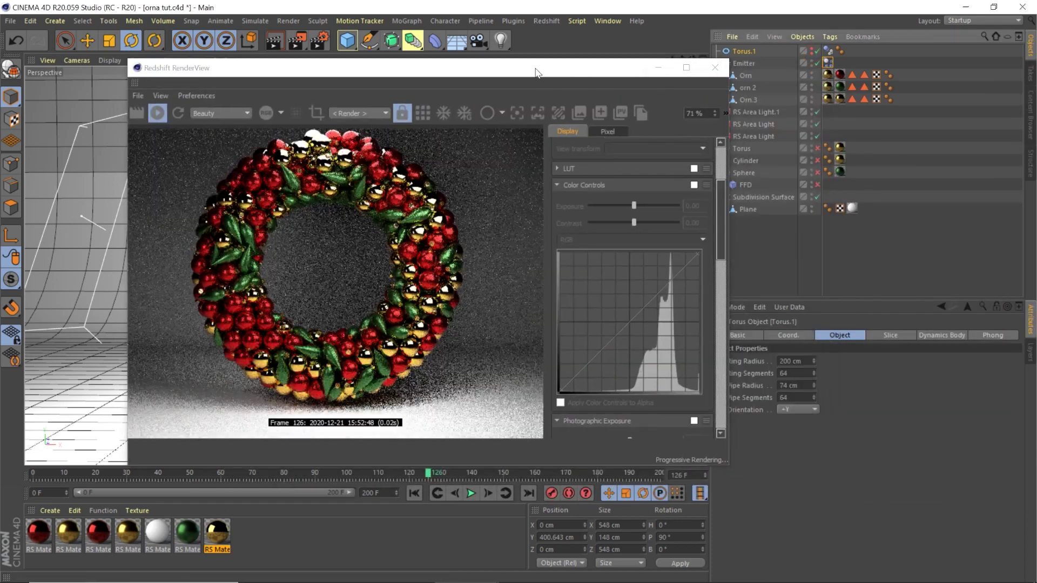
# Change the white backdrop material's diffuse color to a dark green of about H 114°, S 22%, V 32%
pyautogui.moveTo(462, 69); pyautogui.dragTo(805, 91)
pyautogui.doubleClick(162, 529)
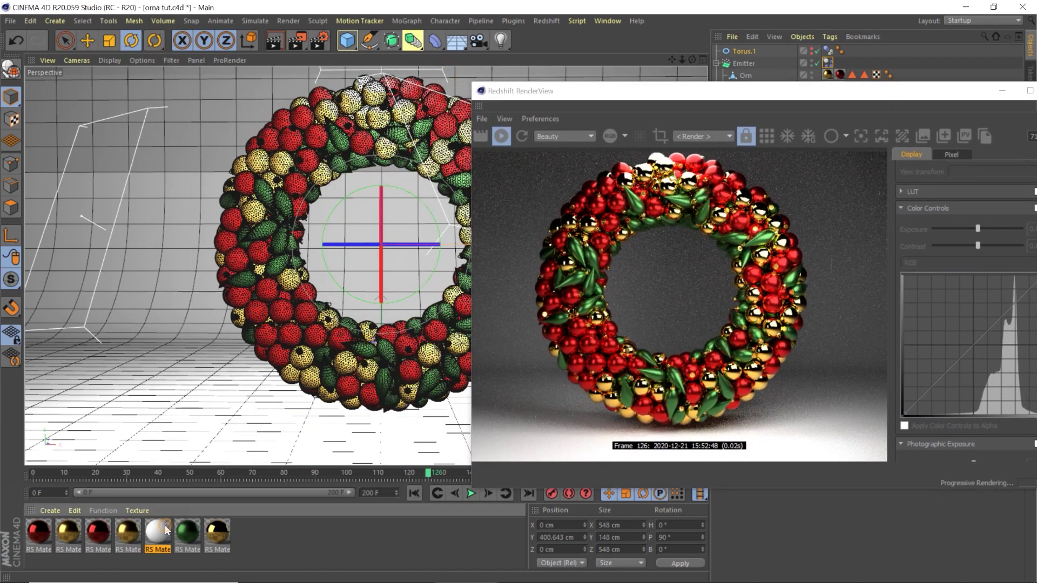
pyautogui.click(616, 142)
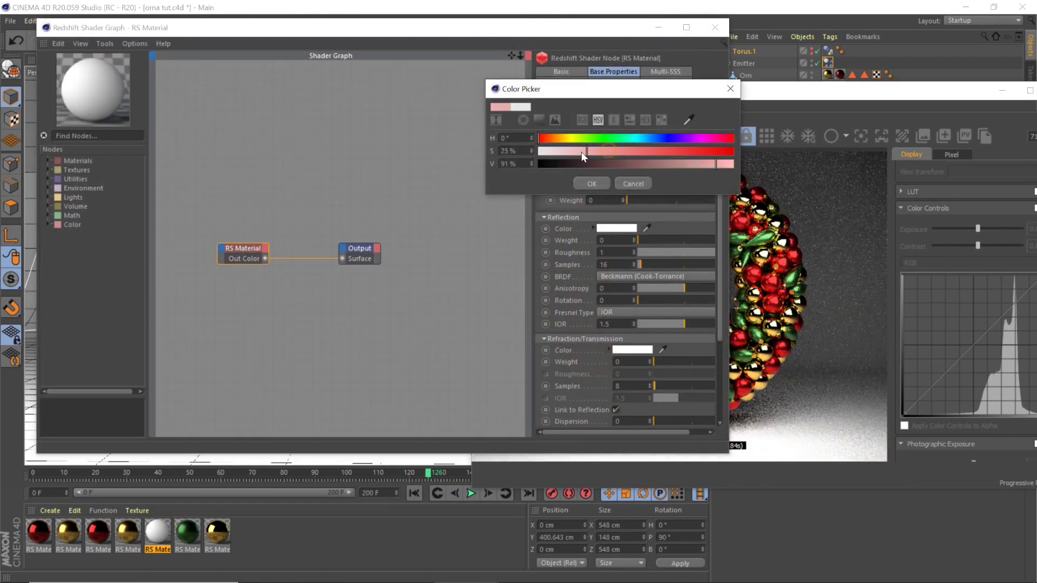
pyautogui.click(600, 138)
pyautogui.click(599, 164)
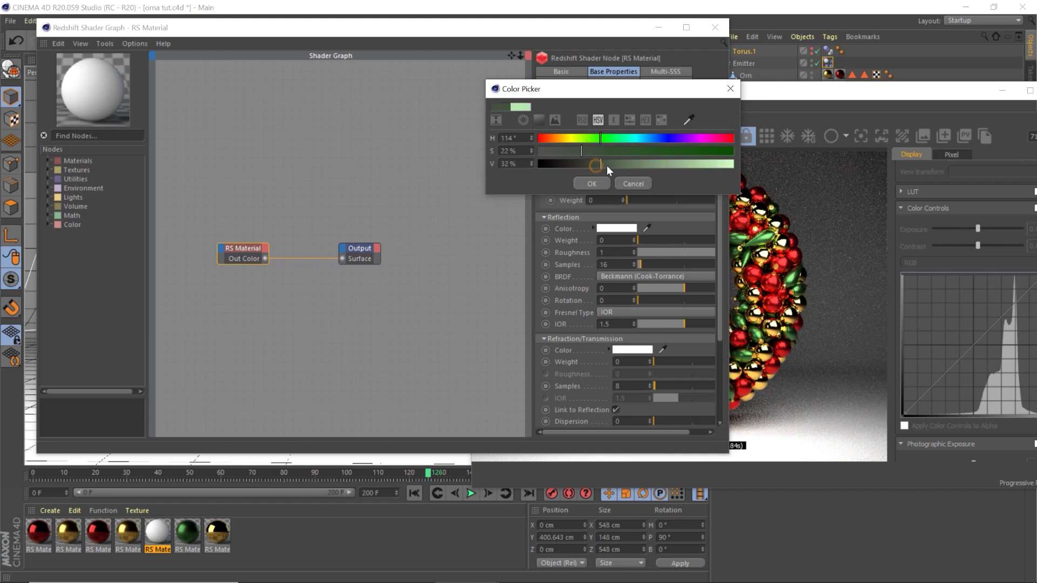
pyautogui.click(591, 184)
pyautogui.click(715, 27)
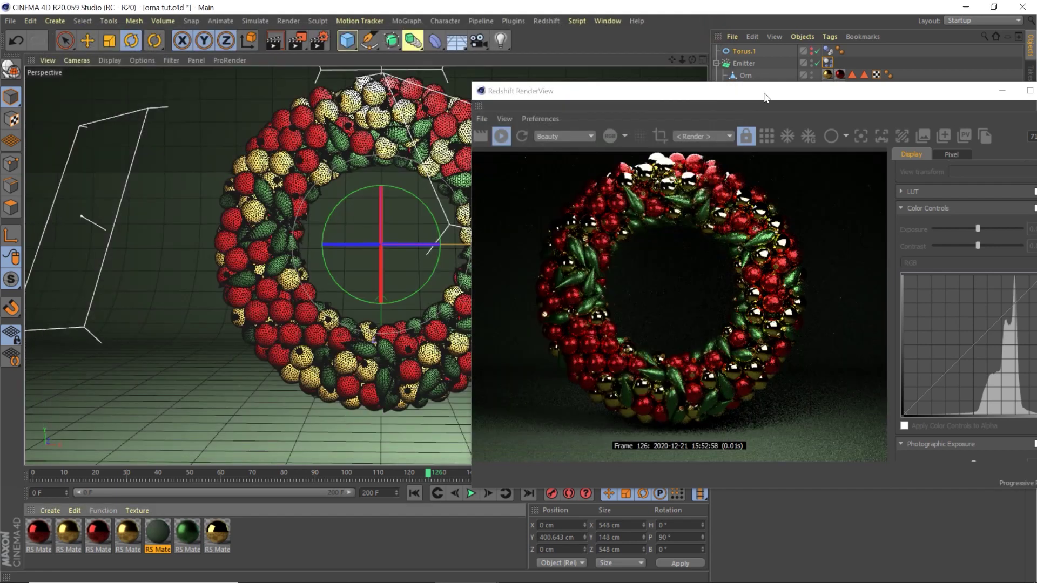
# Move the area light on the wreath's left side farther out and away from the wreath
pyautogui.scroll(-3, 371, 275)
pyautogui.click(190, 233)
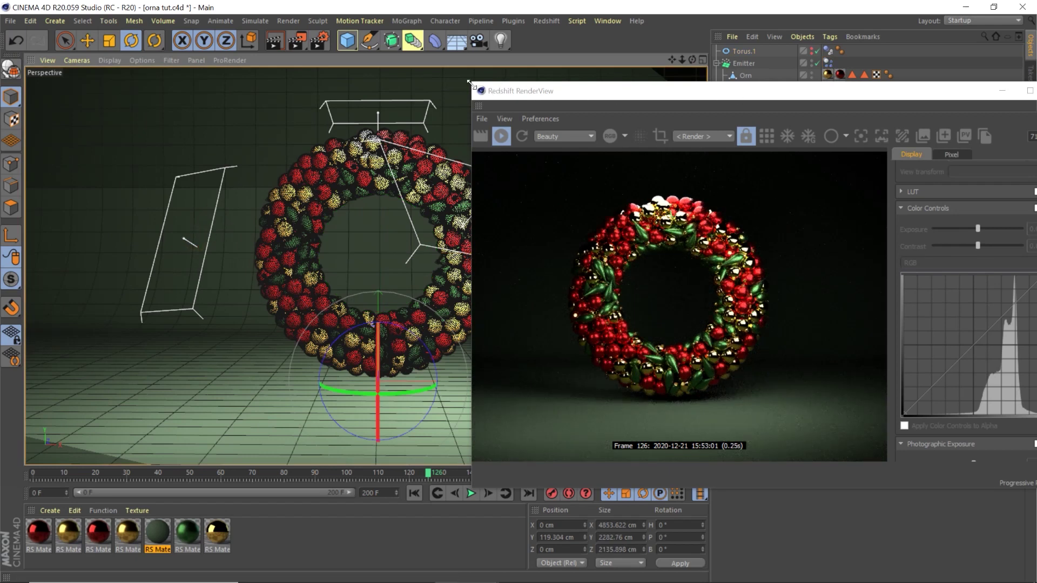
pyautogui.moveTo(468, 82); pyautogui.dragTo(734, 132)
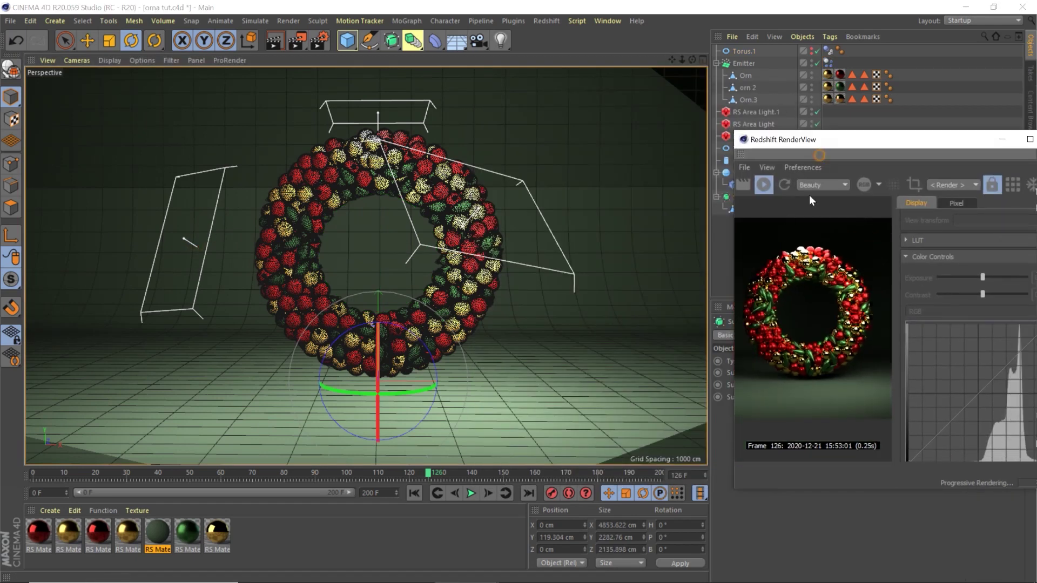
pyautogui.click(189, 239)
pyautogui.click(186, 231)
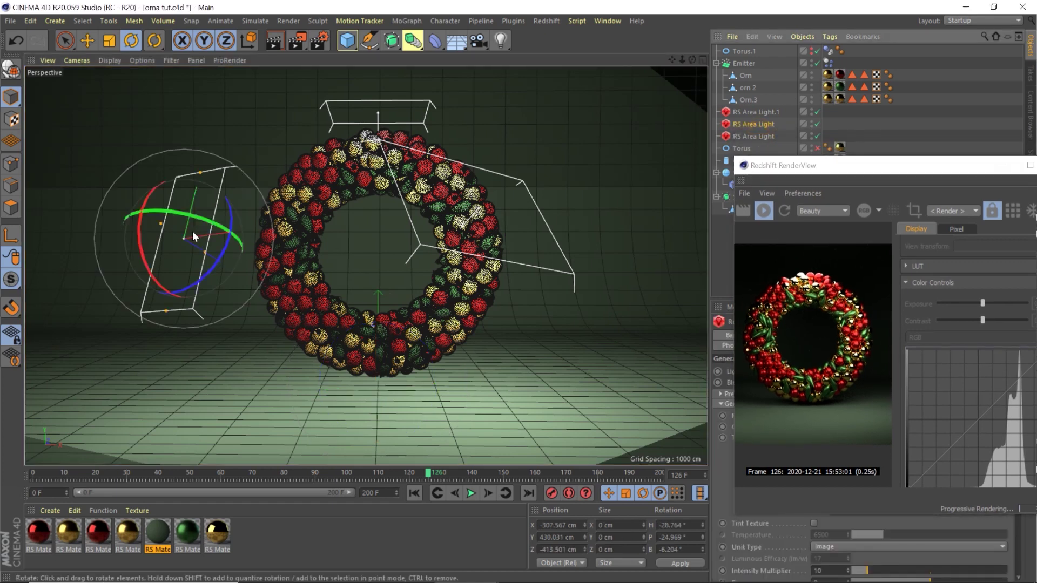
pyautogui.press('e')
pyautogui.moveTo(220, 264); pyautogui.dragTo(57, 185)
# Move RS Area Light.1 farther out to the right and up, away from the wreath
pyautogui.click(527, 205)
pyautogui.click(482, 216)
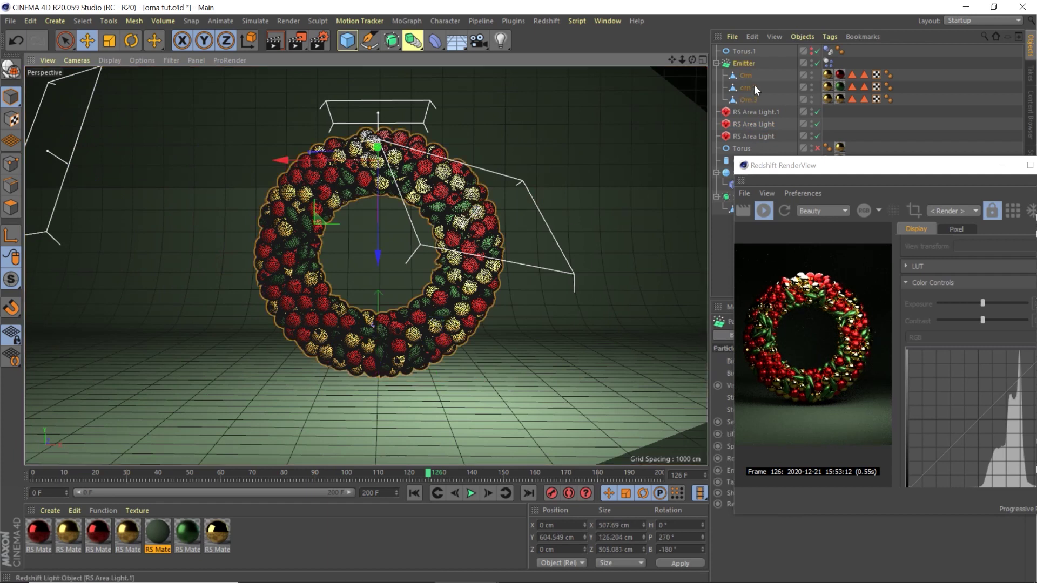
pyautogui.click(752, 124)
pyautogui.click(755, 112)
pyautogui.moveTo(448, 186); pyautogui.dragTo(626, 141)
# Raise the overhead area light above the wreath to about Y 910.4 cm
pyautogui.click(394, 107)
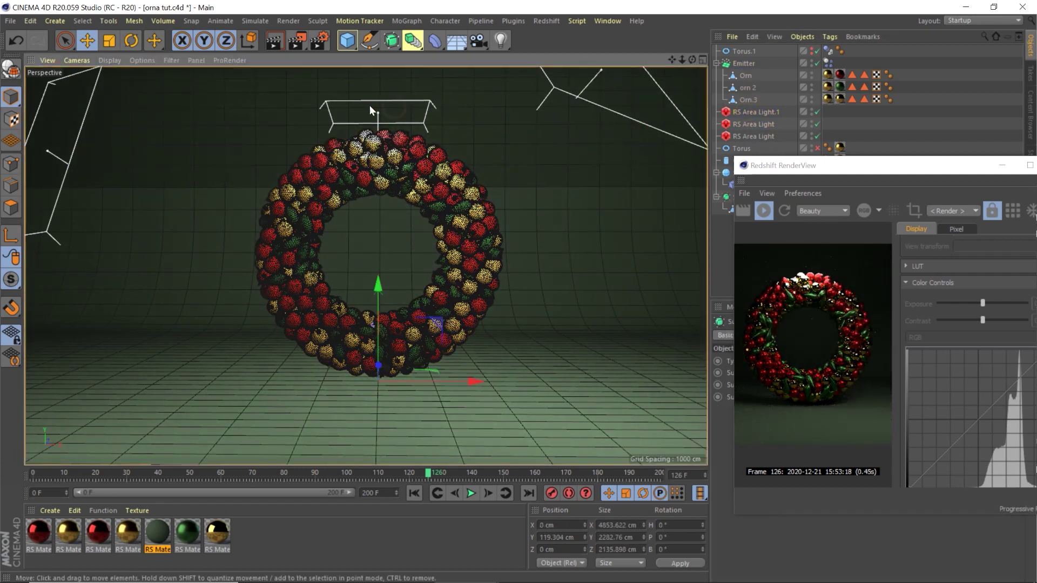
pyautogui.click(750, 137)
pyautogui.moveTo(377, 200); pyautogui.dragTo(381, 96)
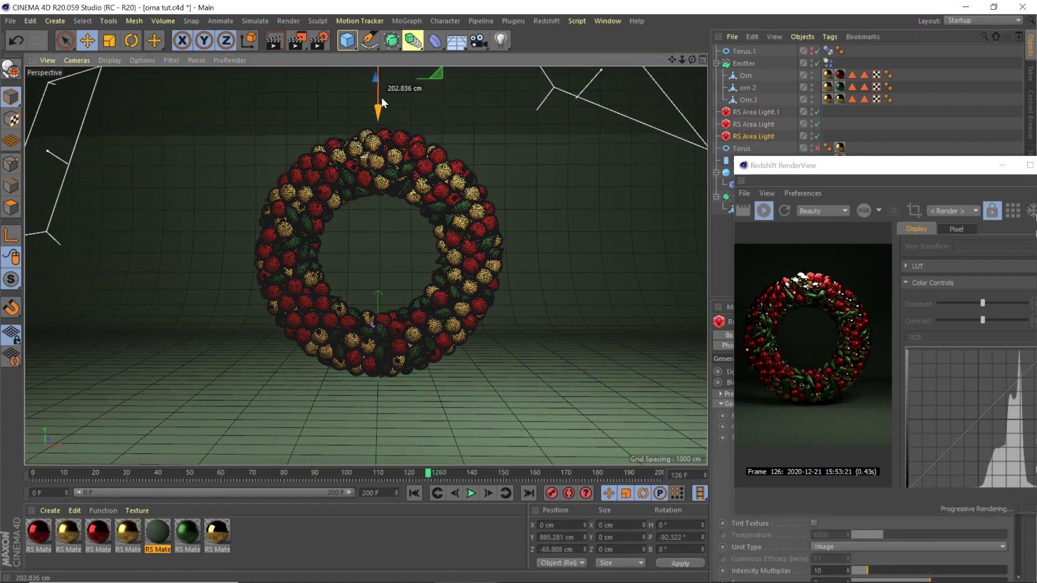
# Set the intensity multiplier of all three area lights to 50
pyautogui.keyDown('shift'); pyautogui.click(740, 114); pyautogui.keyUp('shift')
pyautogui.moveTo(772, 165); pyautogui.dragTo(251, 139)
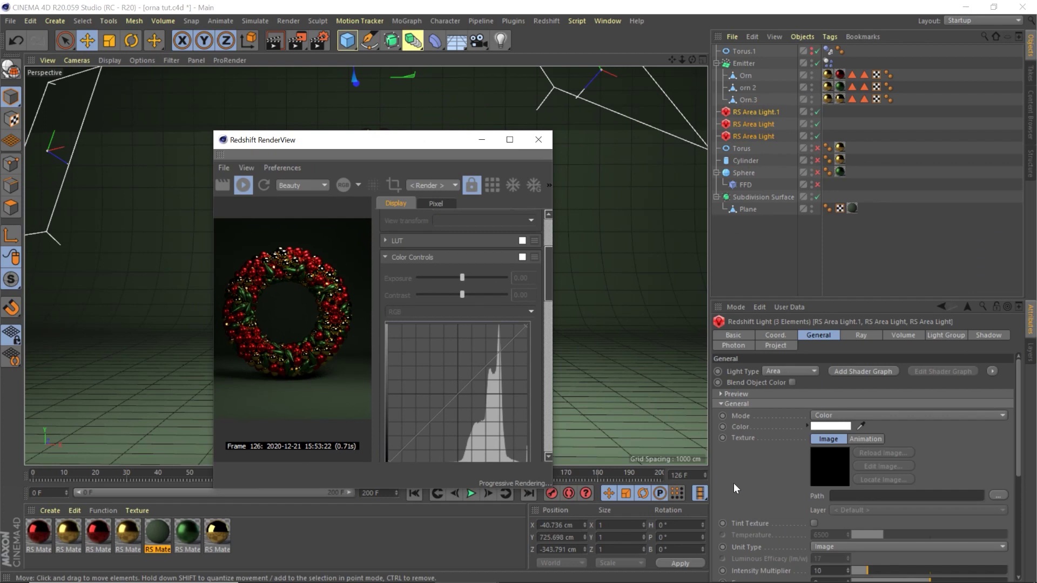
pyautogui.click(818, 570)
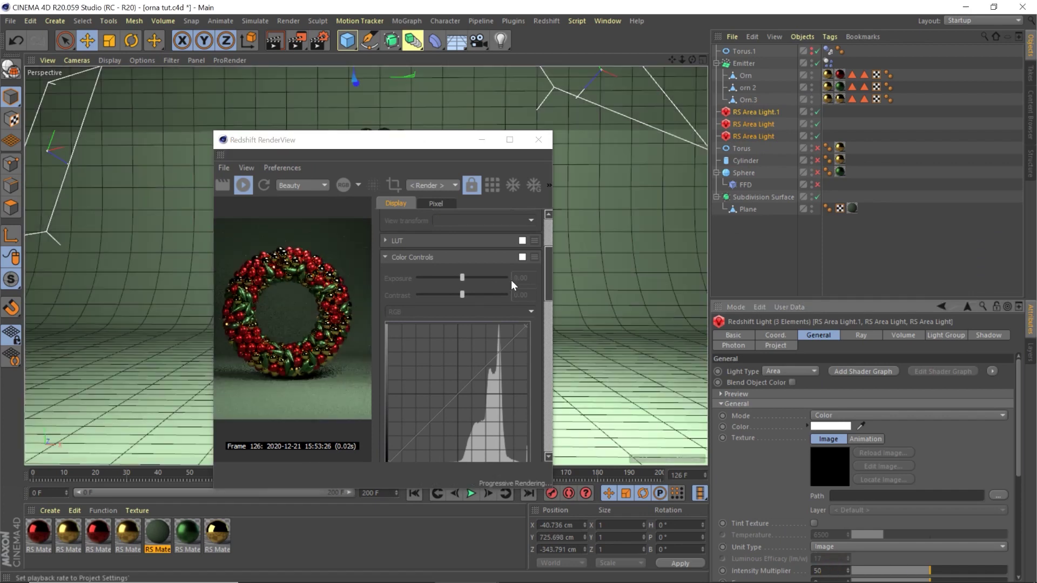
pyautogui.moveTo(349, 141); pyautogui.dragTo(802, 94)
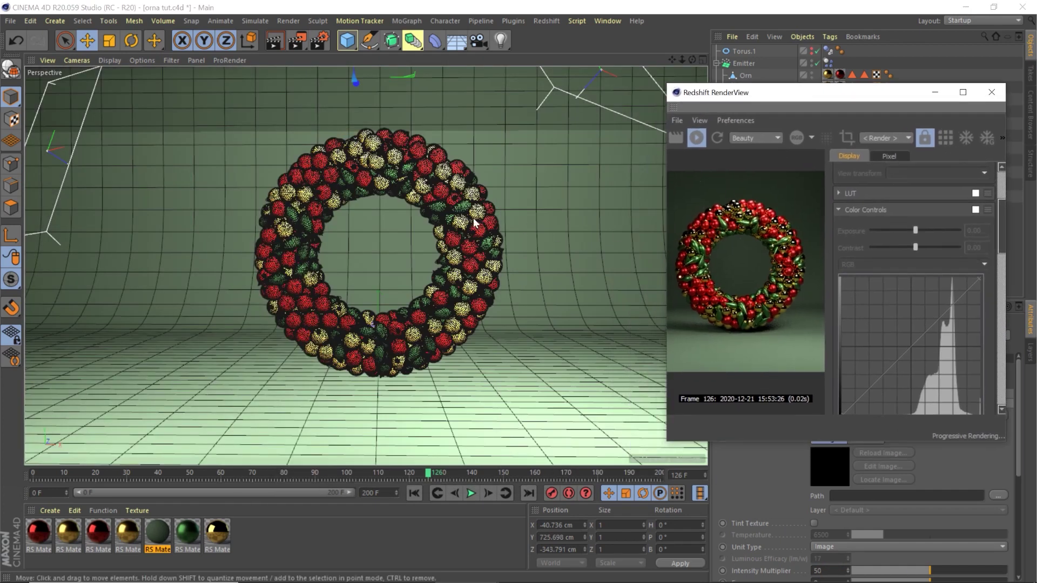
# Enlarge the RenderView to full screen and zoom in to inspect the wreath render at 105%
pyautogui.doubleClick(710, 92)
pyautogui.scroll(5, 409, 311)
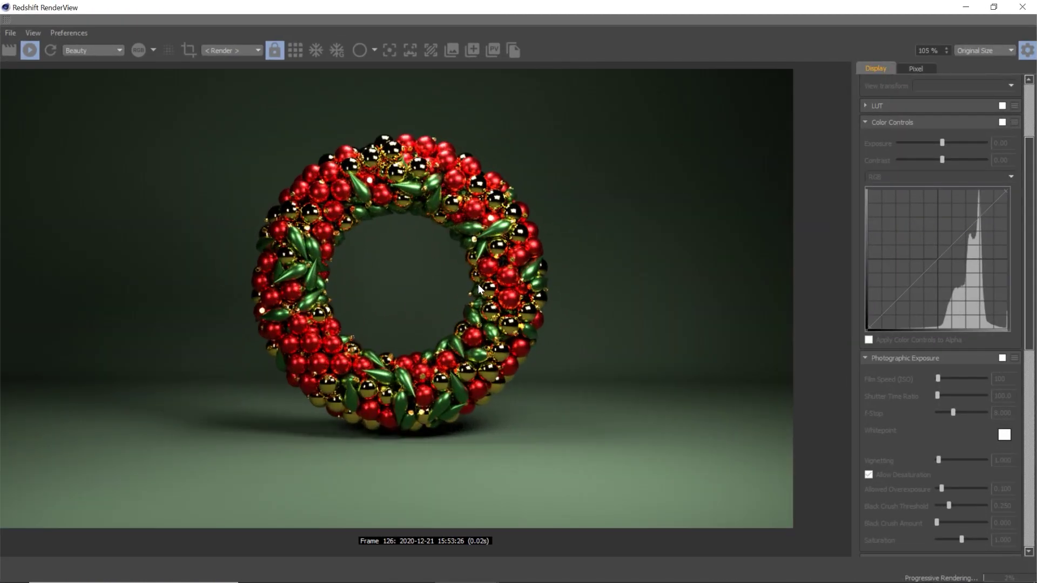
pyautogui.moveTo(704, 13); pyautogui.dragTo(427, 66)
pyautogui.doubleClick(427, 65)
pyautogui.scroll(-1, 896, 378)
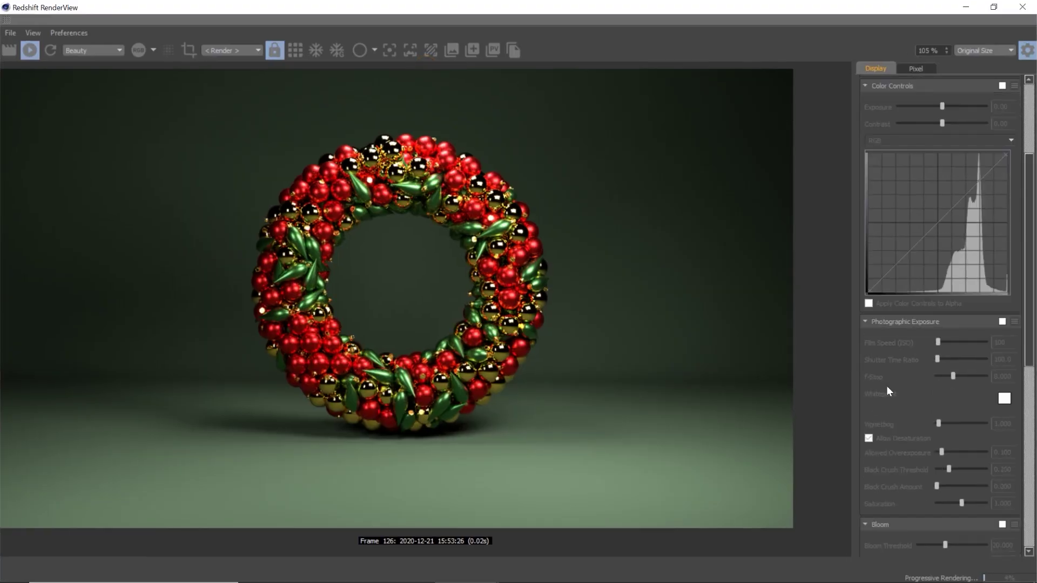
# Enable Photographic Exposure with an f-stop of about 6.727 and Color Controls with a contrast of 0.03
pyautogui.click(1001, 322)
pyautogui.moveTo(951, 375); pyautogui.dragTo(944, 376)
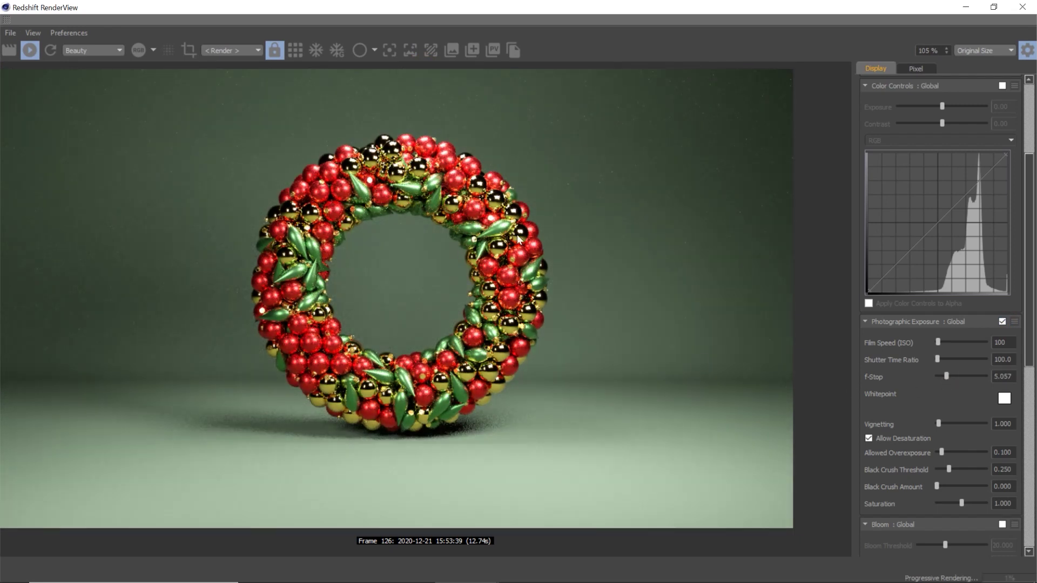
pyautogui.click(1002, 86)
pyautogui.moveTo(940, 123); pyautogui.dragTo(943, 125)
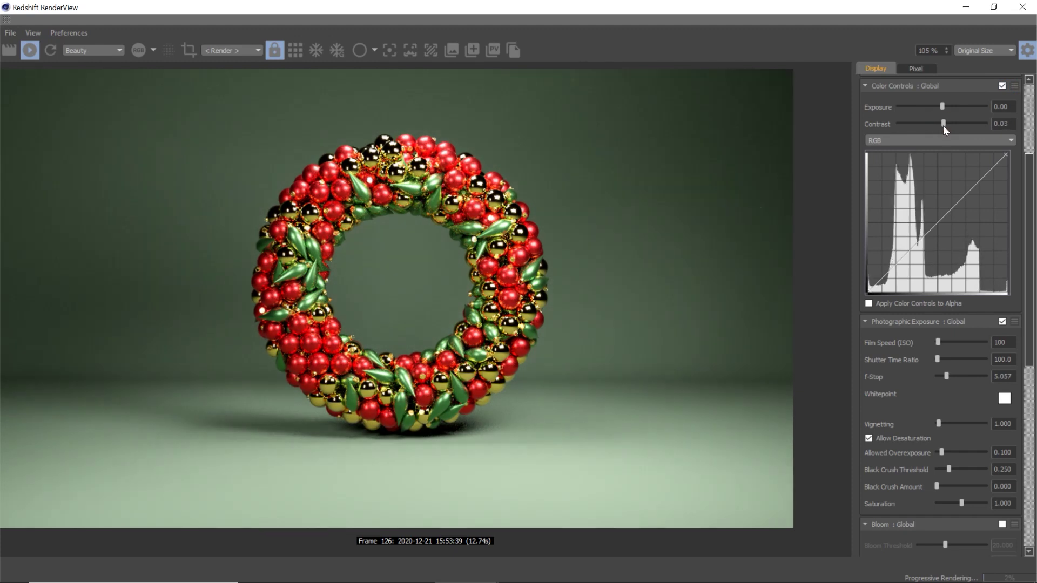
pyautogui.moveTo(946, 377); pyautogui.dragTo(948, 378)
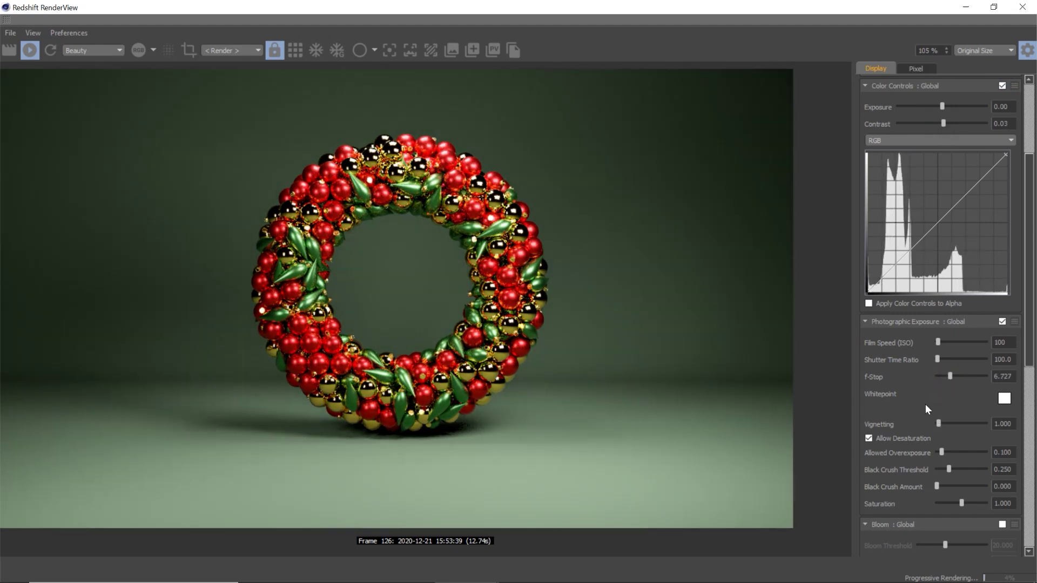
# Enable Bloom on the render with threshold about 22.689, softness about 0.118 and intensity about 0.034
pyautogui.scroll(-1, 902, 448)
pyautogui.click(1001, 491)
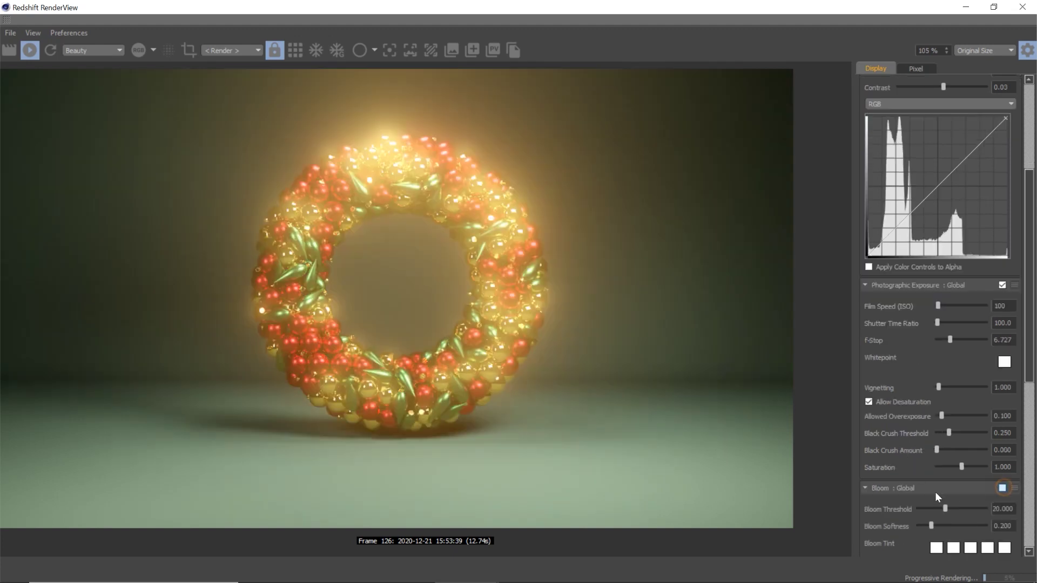
pyautogui.scroll(-1, 938, 491)
pyautogui.moveTo(943, 475); pyautogui.dragTo(924, 489)
pyautogui.moveTo(936, 536); pyautogui.dragTo(916, 536)
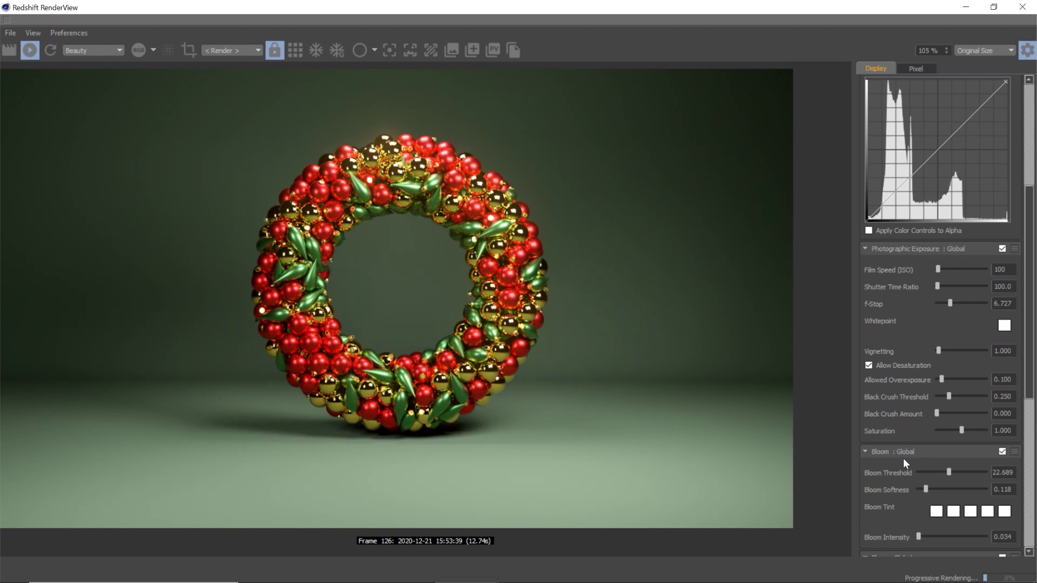
# Enable Streak on the render with threshold 50, tail 0.25 and intensity about 0.172, and close the RenderView
pyautogui.scroll(-3, 904, 458)
pyautogui.scroll(-3, 921, 412)
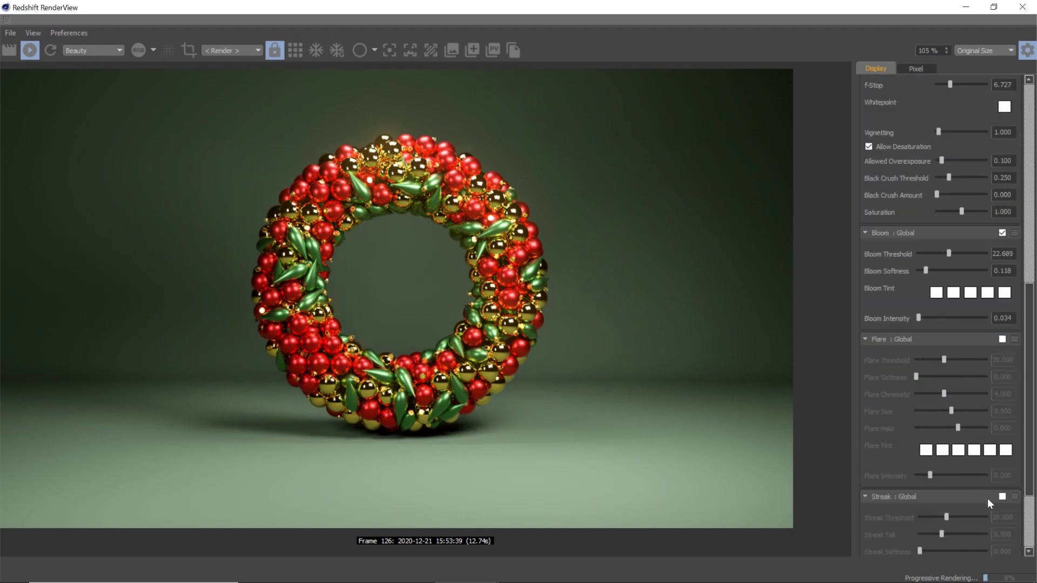
pyautogui.click(1001, 497)
pyautogui.scroll(-1, 942, 503)
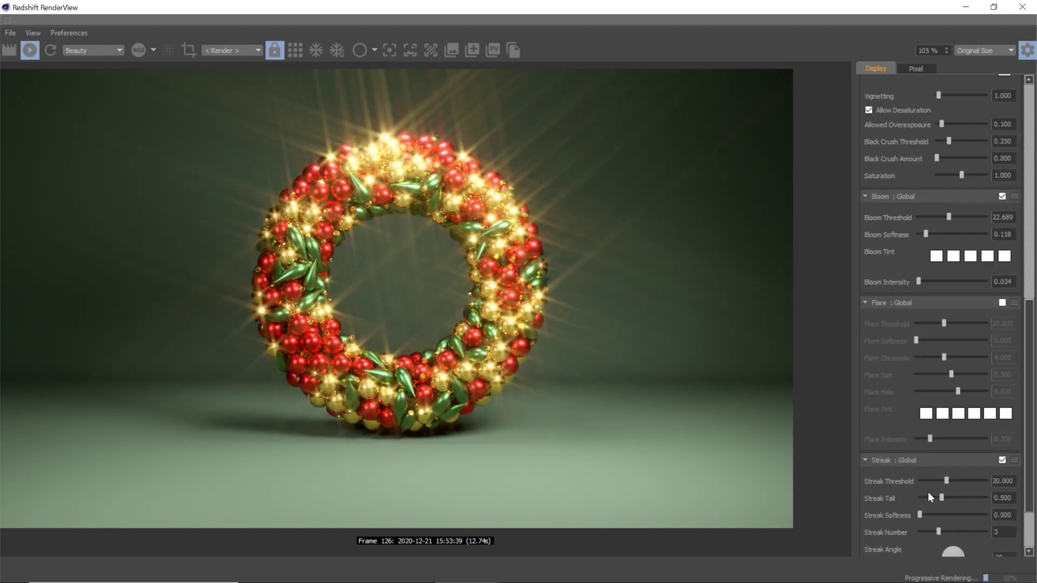
pyautogui.moveTo(945, 481); pyautogui.dragTo(1035, 466)
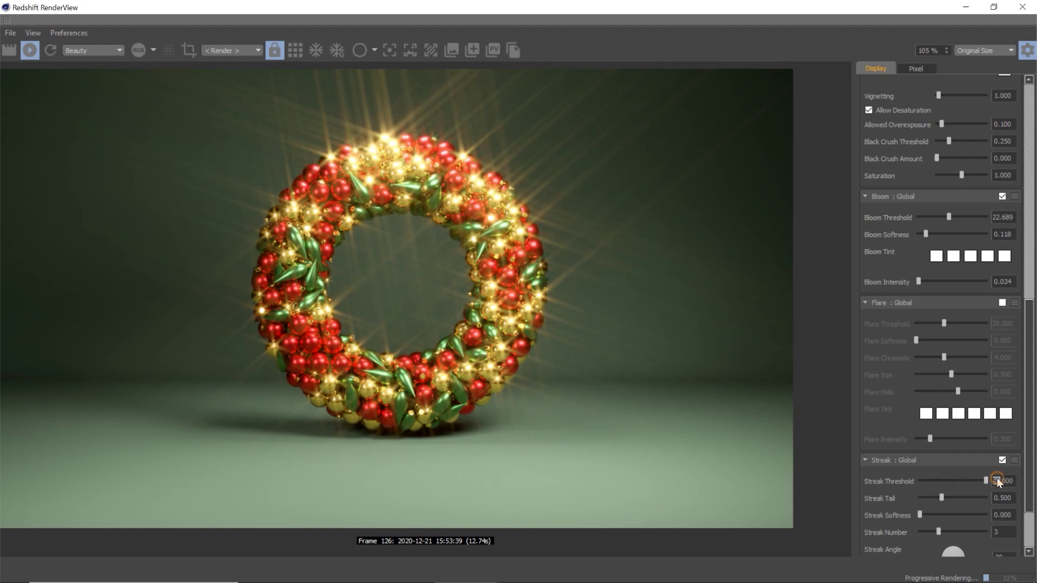
pyautogui.moveTo(941, 497)
pyautogui.mouseDown()
pyautogui.moveTo(967, 496)
pyautogui.moveTo(915, 495)
pyautogui.mouseUp()
pyautogui.scroll(-1, 893, 501)
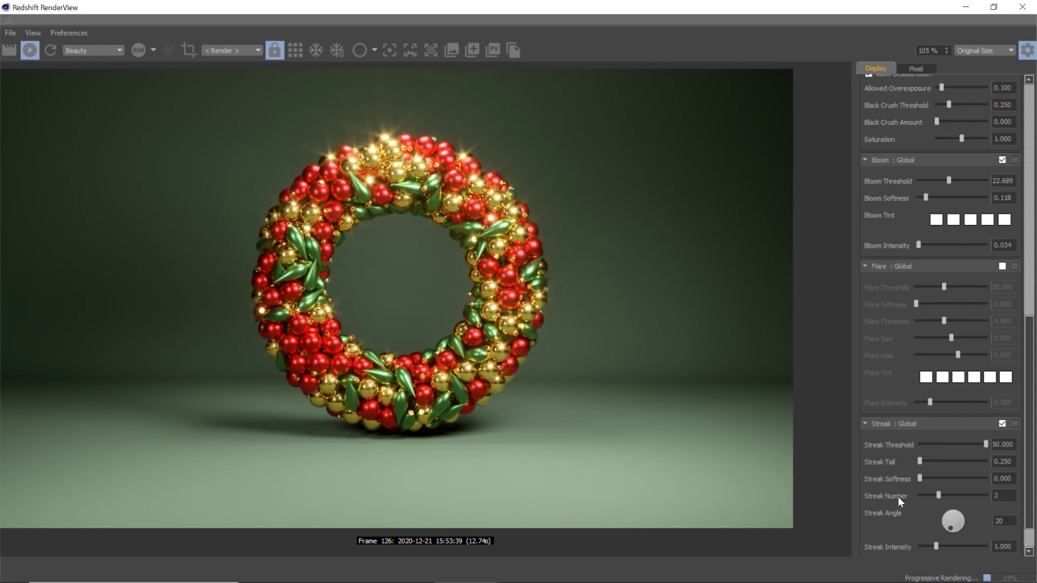
pyautogui.scroll(-1, 897, 497)
pyautogui.moveTo(939, 508); pyautogui.dragTo(919, 509)
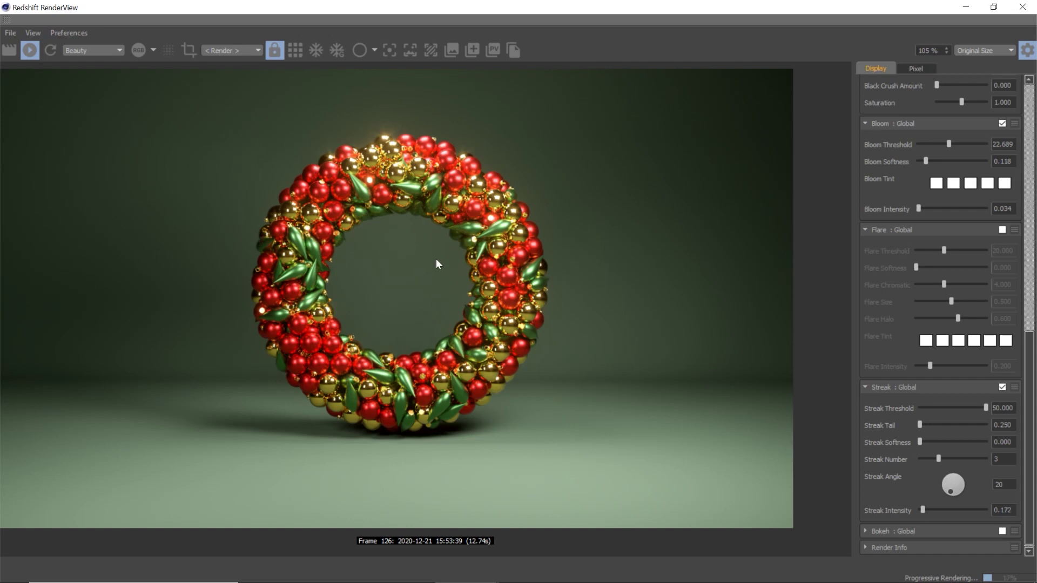
pyautogui.click(1020, 7)
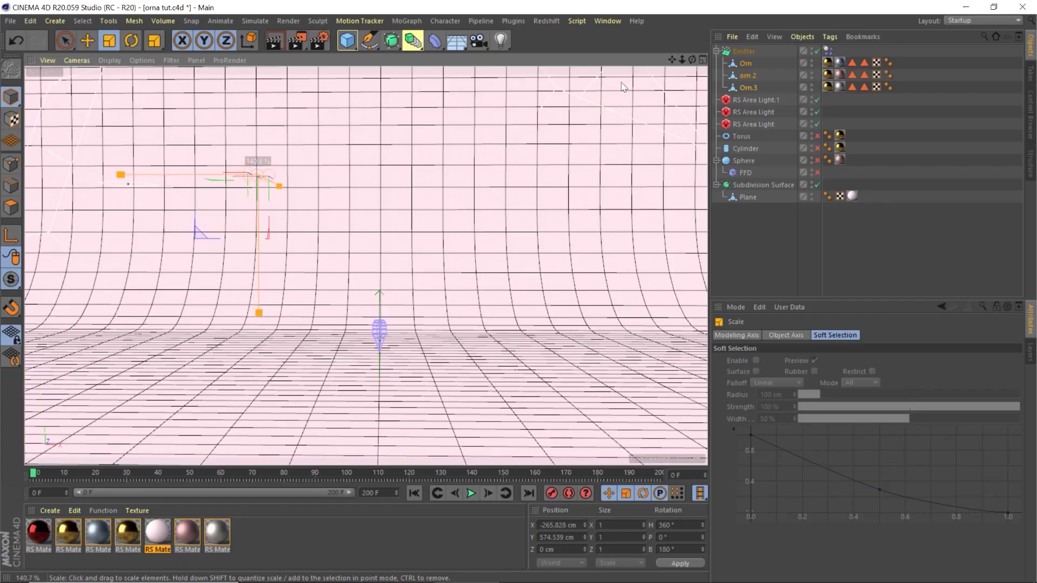
# Add a MoText object reading "MERRY" in the Dazzle Unicase Bold font
pyautogui.moveTo(698, 75); pyautogui.dragTo(810, 41)
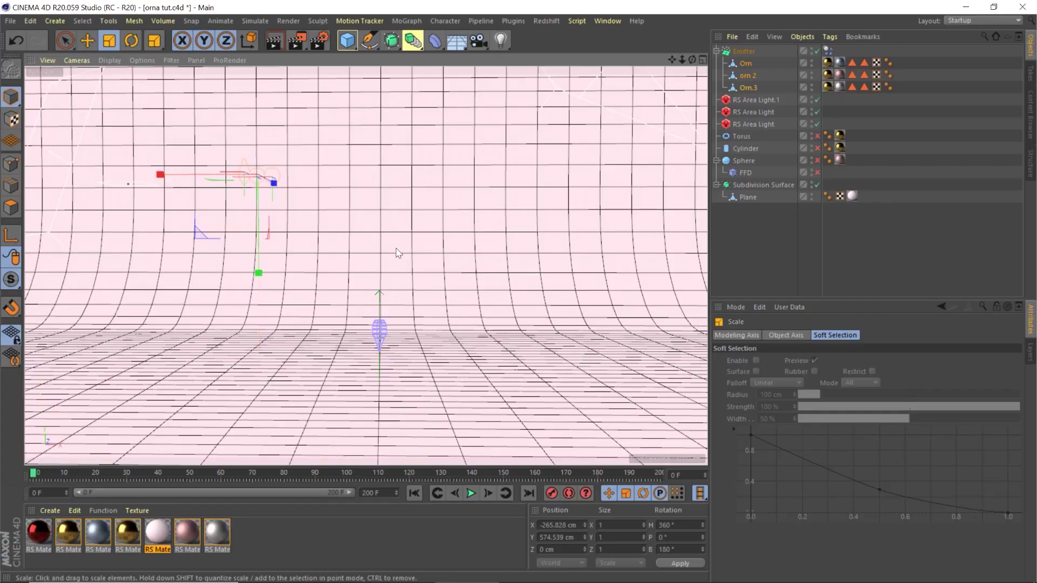
pyautogui.click(741, 51)
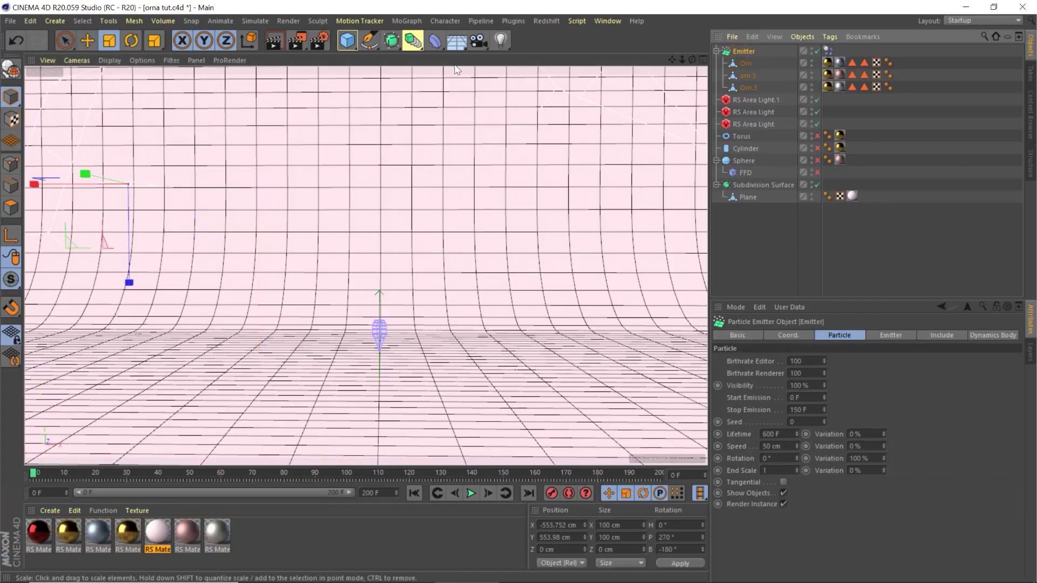
pyautogui.click(406, 20)
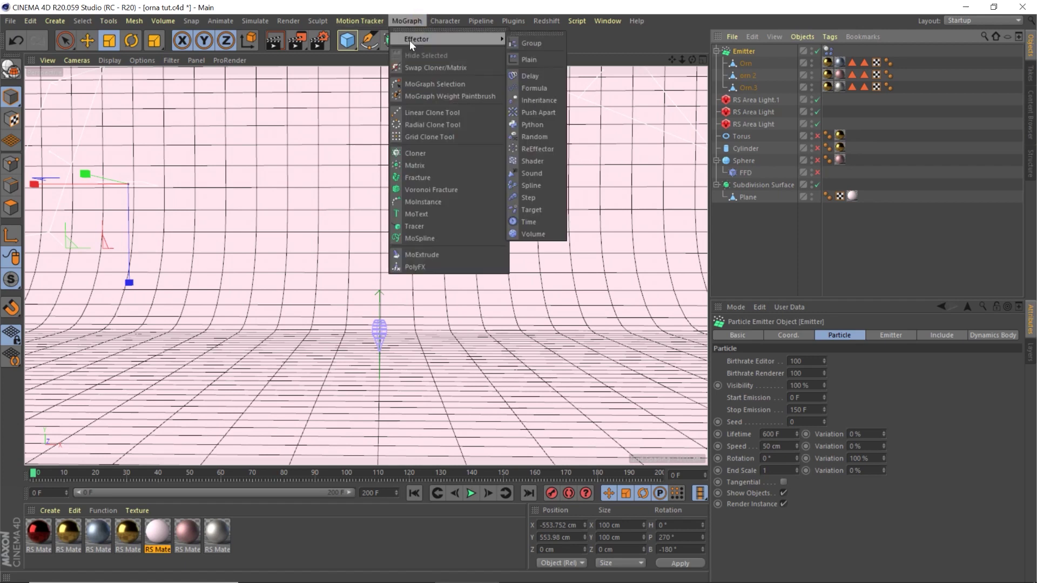
pyautogui.click(422, 215)
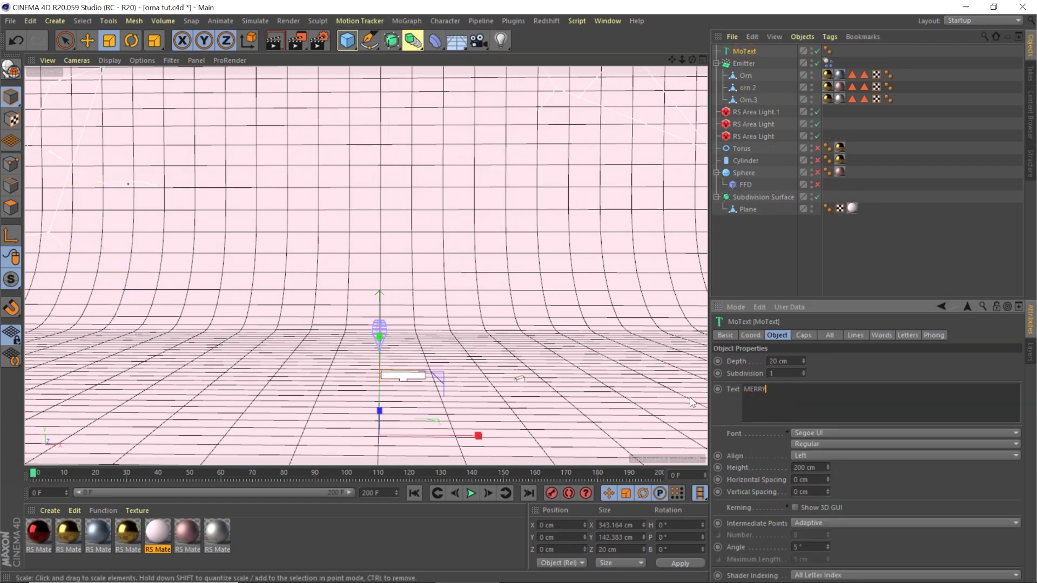
pyautogui.click(809, 432)
pyautogui.scroll(5, 834, 309)
pyautogui.scroll(10, 853, 291)
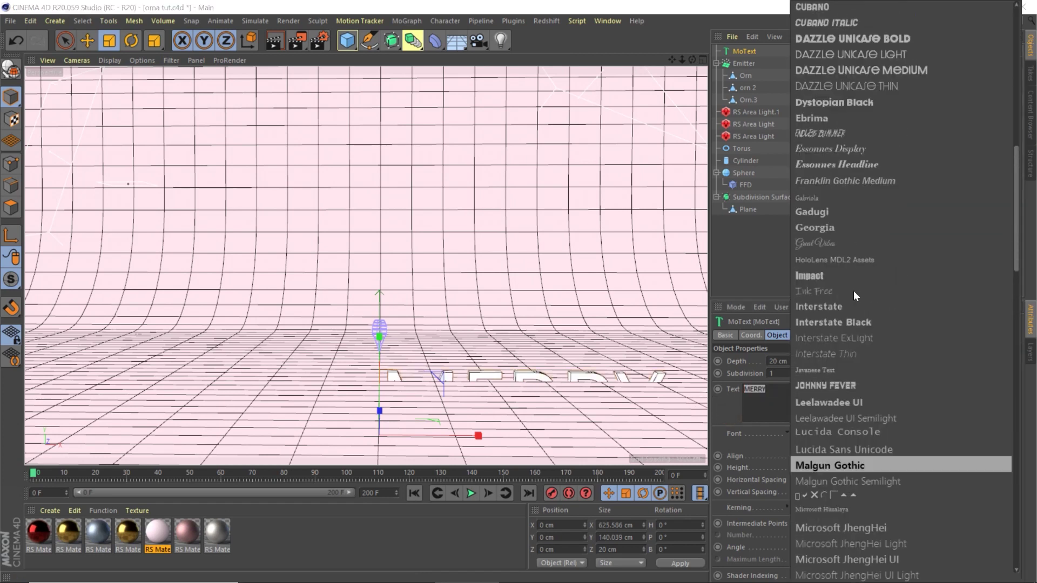
pyautogui.scroll(-3, 853, 283)
pyautogui.click(841, 263)
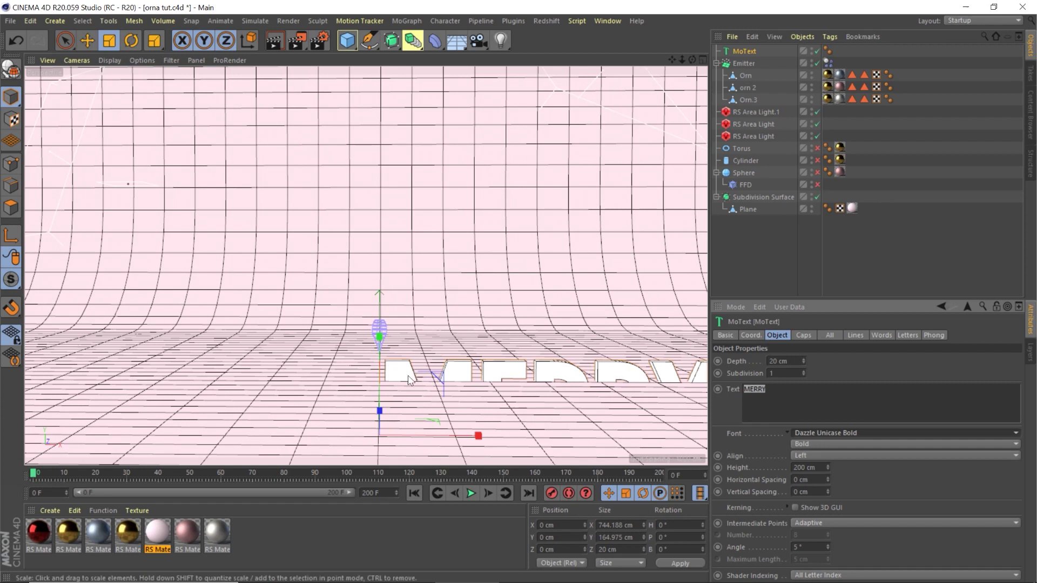
# Scale the MERRY text to about 1296 cm wide and 287 cm high and centre it above the backdrop floor
pyautogui.press('e')
pyautogui.moveTo(396, 328); pyautogui.dragTo(485, 141)
pyautogui.press('t')
pyautogui.press('e')
pyautogui.moveTo(275, 240); pyautogui.dragTo(75, 259)
pyautogui.press('t')
pyautogui.moveTo(340, 191); pyautogui.dragTo(239, 245)
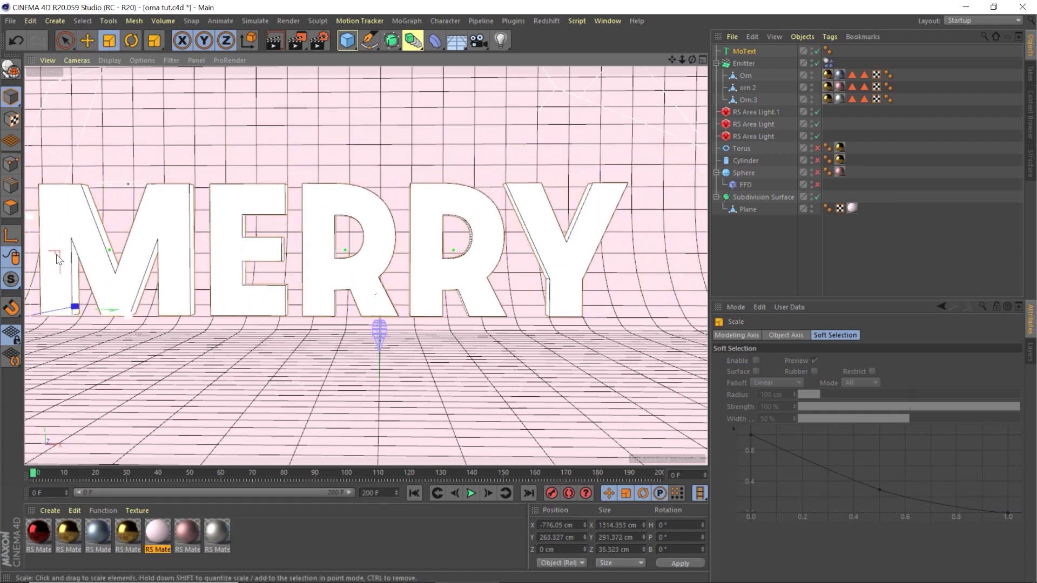
pyautogui.moveTo(101, 266); pyautogui.dragTo(141, 260)
pyautogui.press('e')
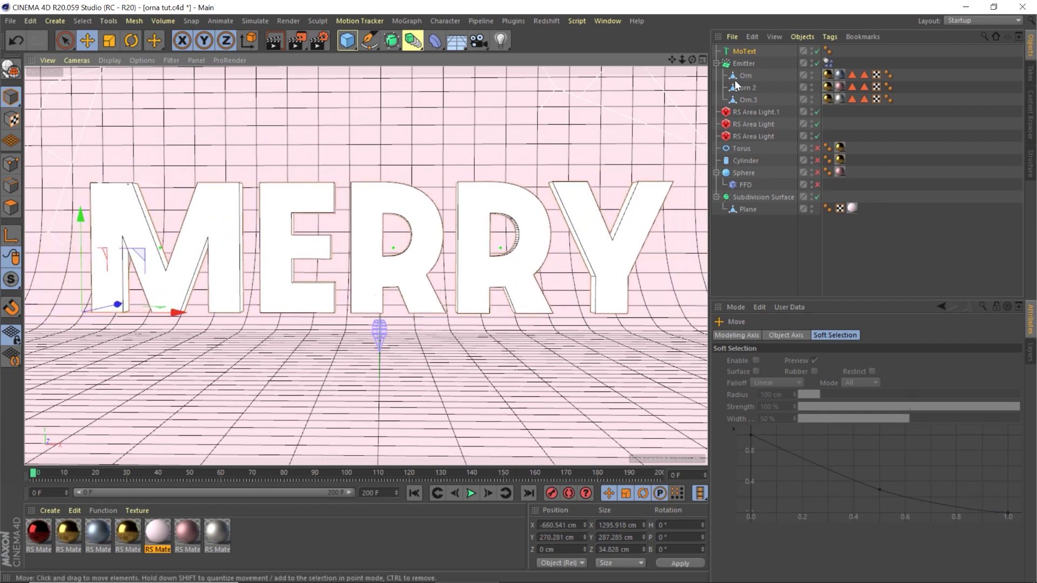
# Give the text a depth of about 77.8 cm, 5 subdivisions and Uniform intermediate points with an increased point number
pyautogui.click(744, 51)
pyautogui.click(803, 372)
pyautogui.click(804, 372)
pyautogui.click(803, 371)
pyautogui.moveTo(803, 361)
pyautogui.mouseDown()
pyautogui.moveTo(803, 339)
pyautogui.moveTo(804, 358)
pyautogui.mouseUp()
pyautogui.click(803, 370)
pyautogui.click(818, 523)
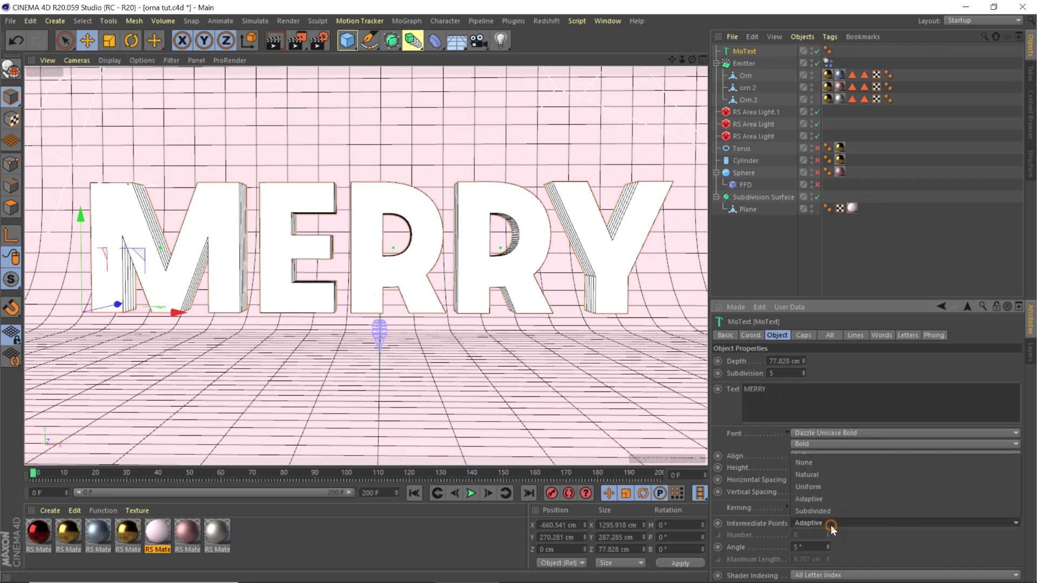
pyautogui.click(820, 490)
pyautogui.click(828, 532)
pyautogui.click(828, 532)
# Set the text's cap type to Quadrangles with a Regular Grid about 5.4 cm wide
pyautogui.click(804, 336)
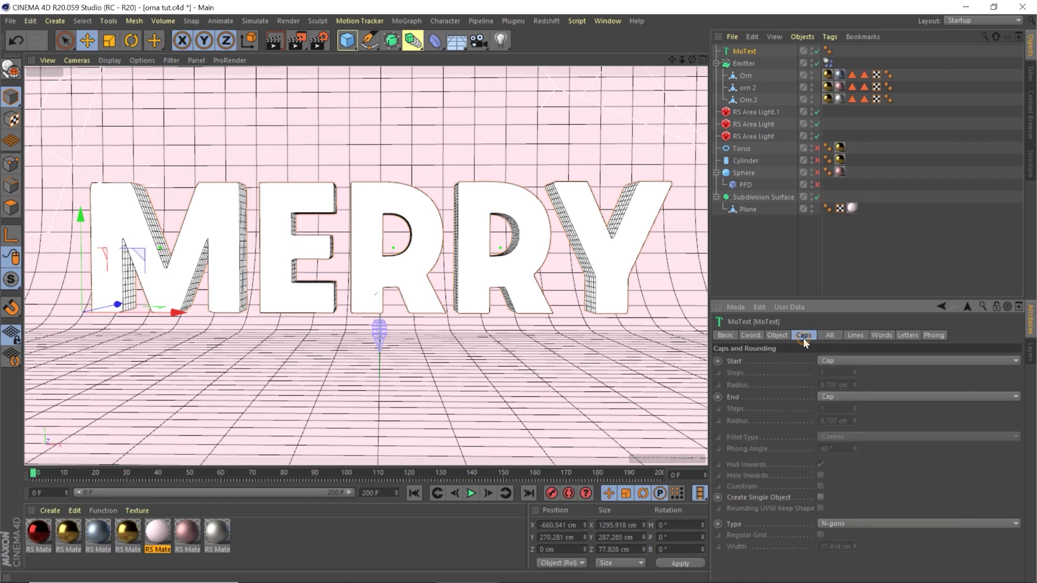
pyautogui.click(861, 522)
pyautogui.click(844, 546)
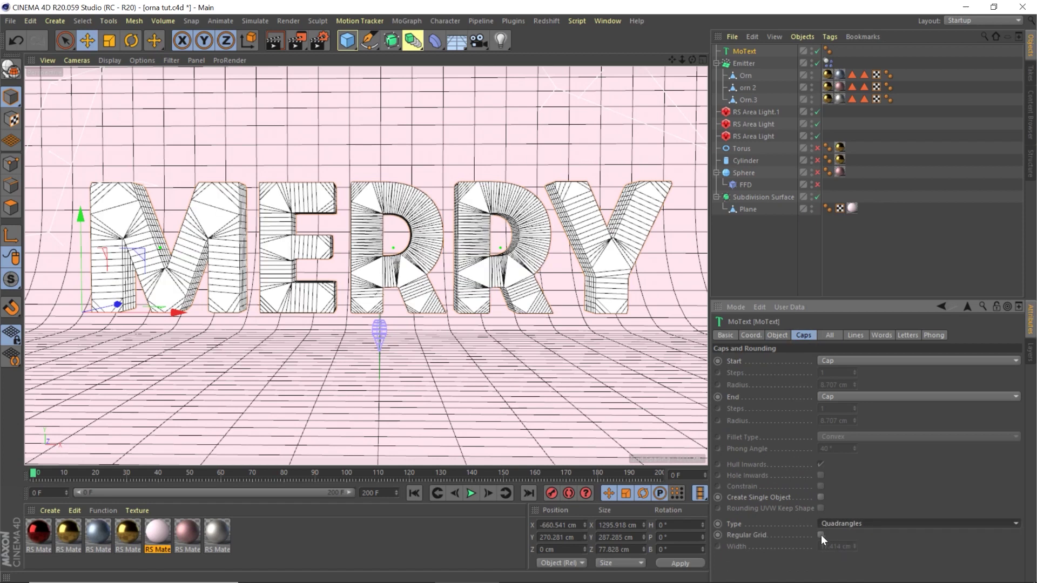
pyautogui.click(820, 534)
pyautogui.moveTo(854, 546); pyautogui.dragTo(855, 578)
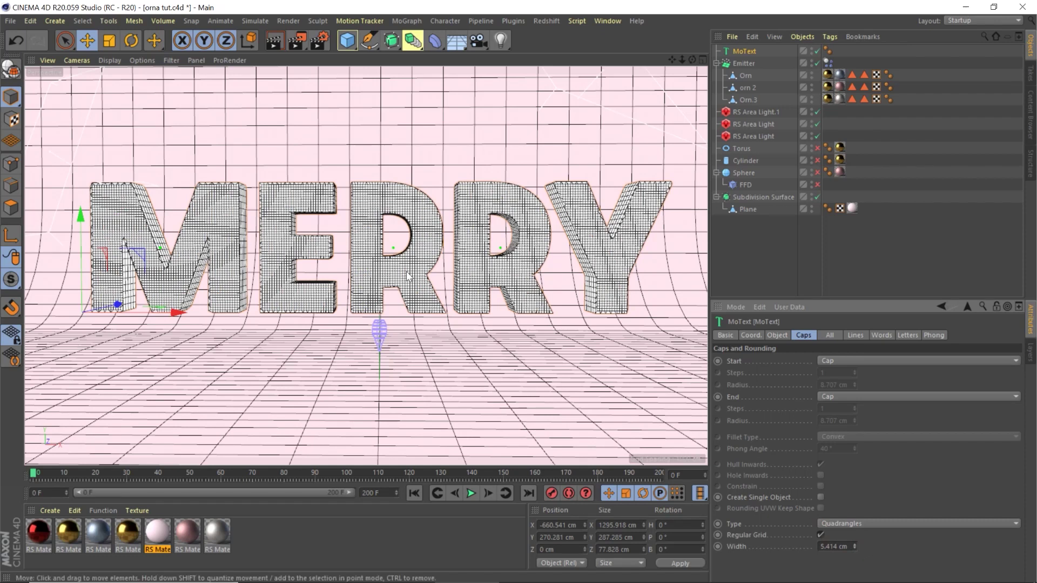
# Set the emitter's X and Y size to 60 cm and position it inside the upper part of the M's first stroke
pyautogui.click(745, 62)
pyautogui.moveTo(99, 194); pyautogui.dragTo(90, 194)
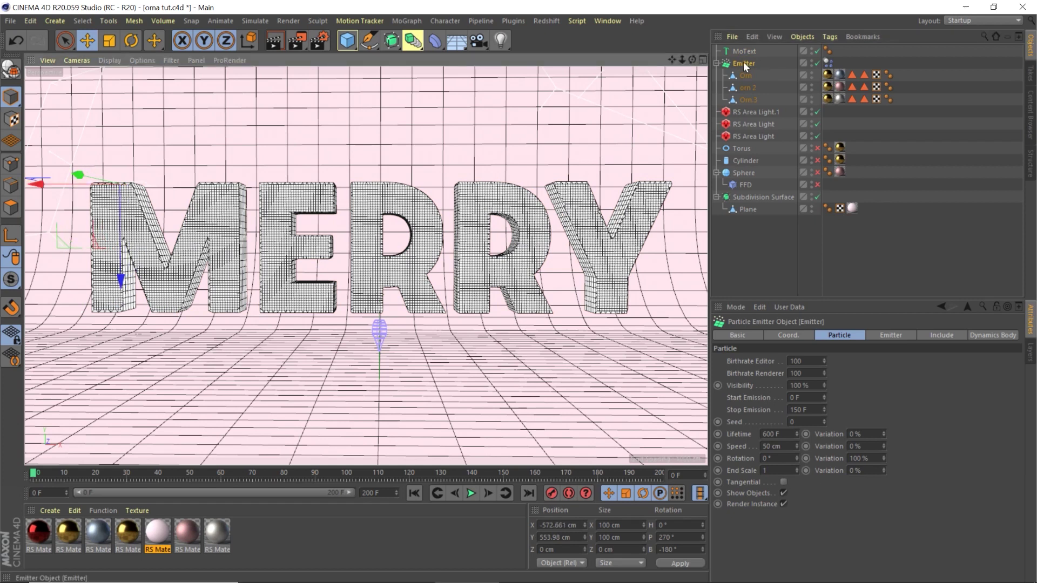
pyautogui.click(885, 335)
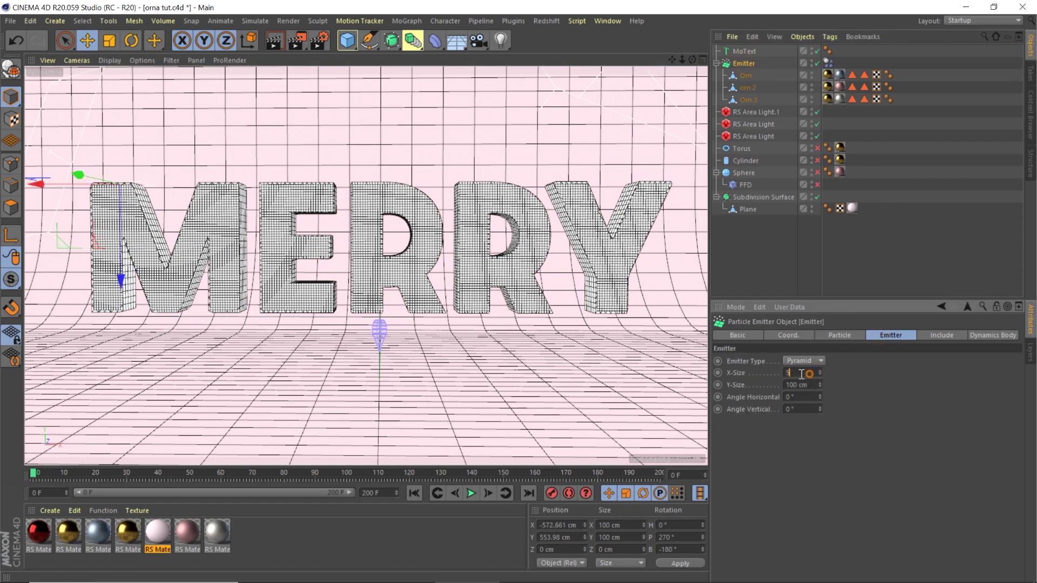
pyautogui.moveTo(812, 384); pyautogui.dragTo(777, 384)
pyautogui.write('60')
pyautogui.click(898, 390)
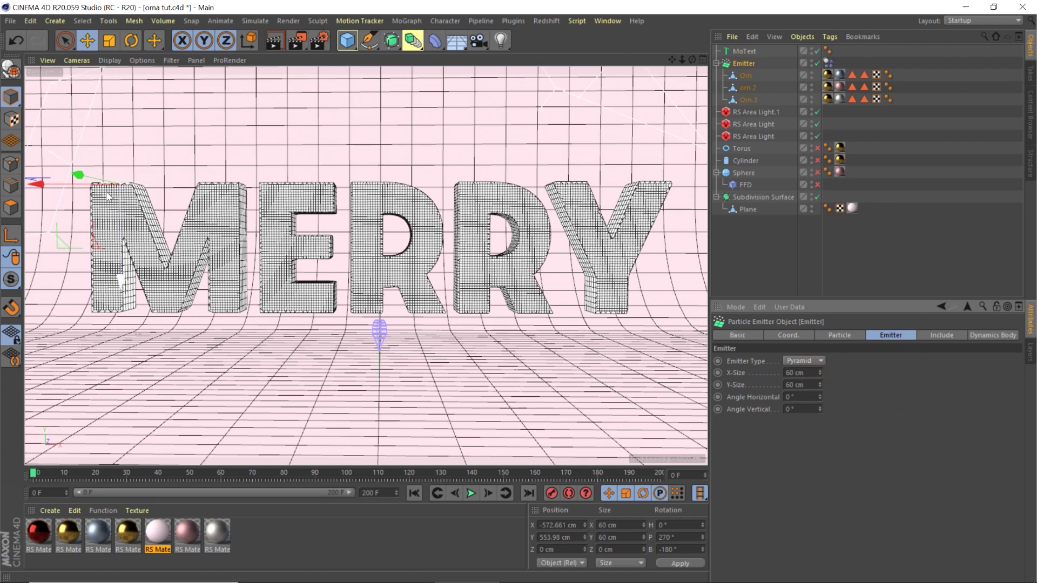
pyautogui.moveTo(113, 210); pyautogui.dragTo(112, 225)
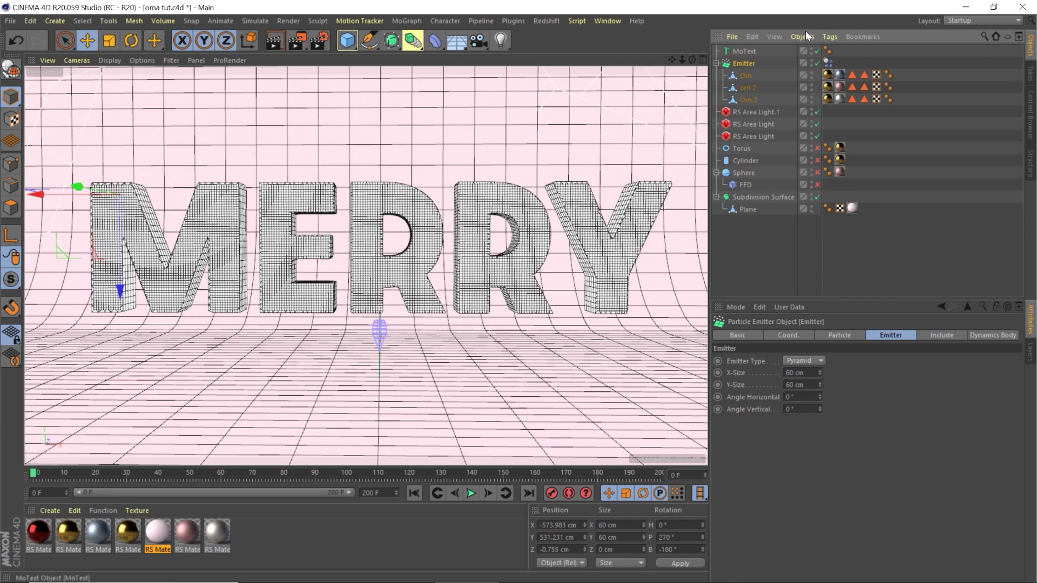
# Hide the MERRY text in the viewport and play the simulation briefly to preview the emitted ornaments
pyautogui.click(811, 52)
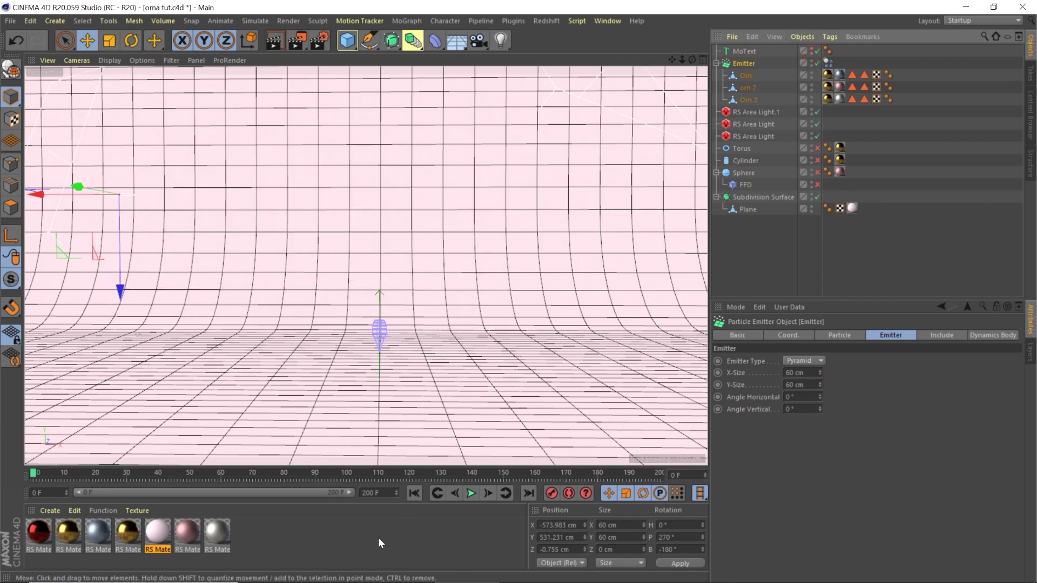
pyautogui.click(471, 493)
pyautogui.click(471, 492)
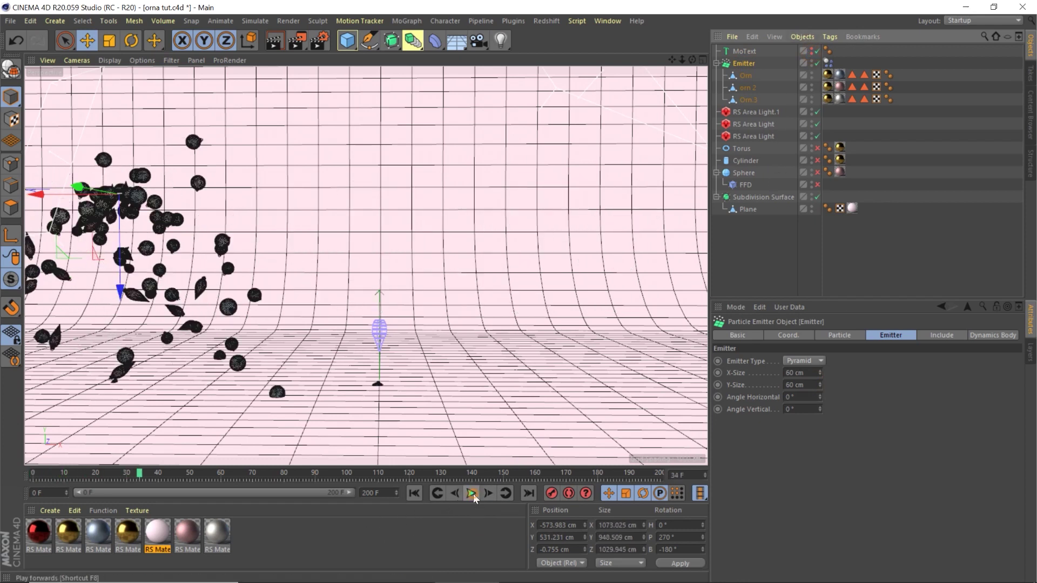
# Add a Collider Body tag to the MERRY text and set its collision shape to Static Mesh
pyautogui.click(828, 63)
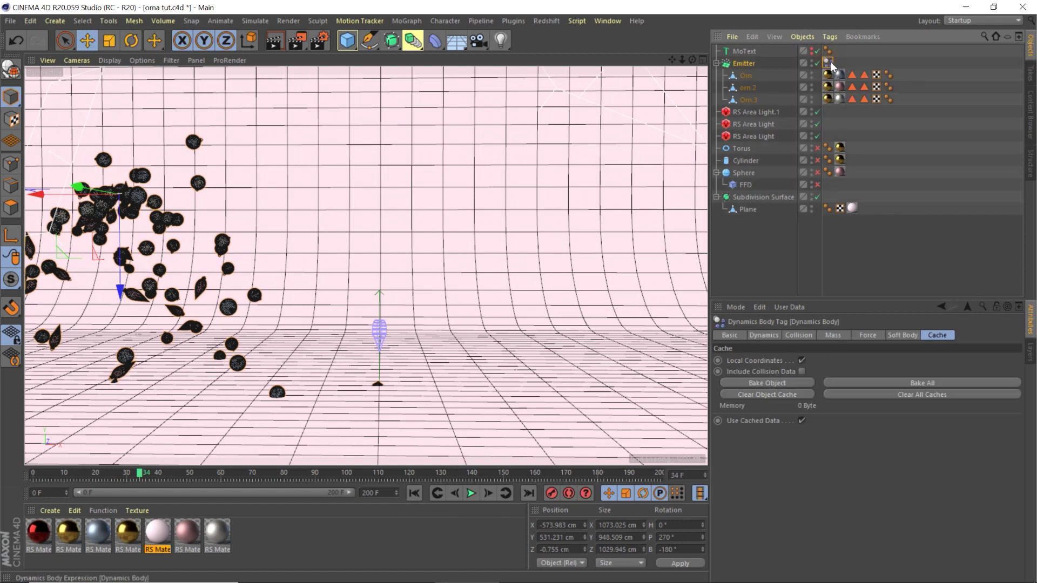
pyautogui.rightClick(735, 51)
pyautogui.moveTo(774, 153)
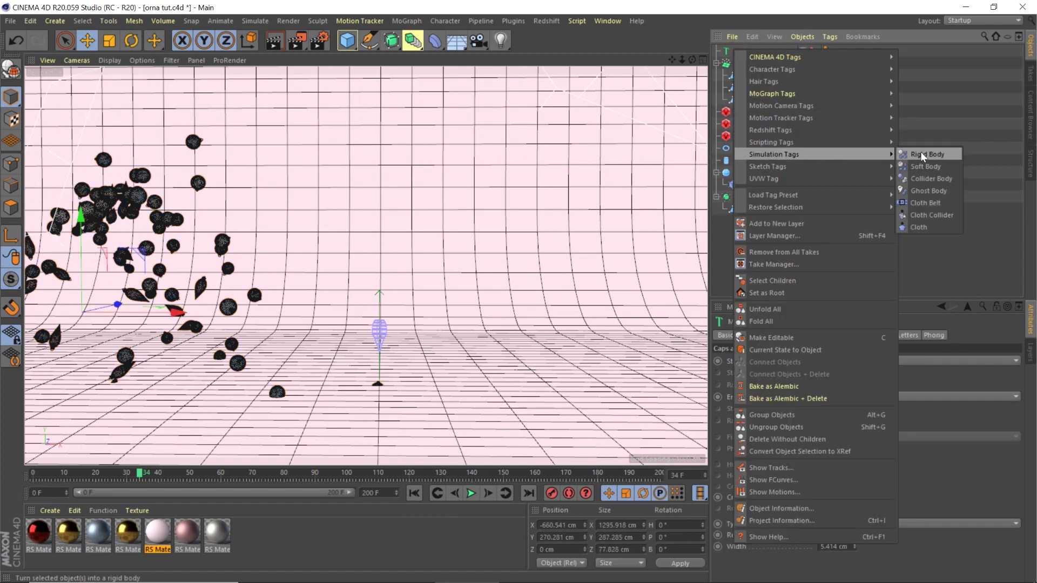
pyautogui.click(918, 176)
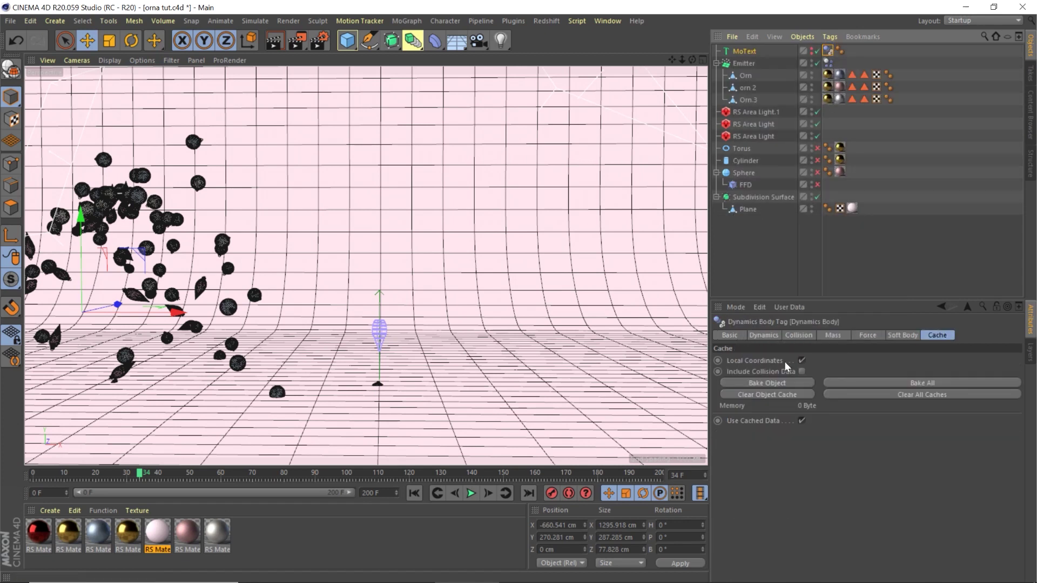
pyautogui.click(823, 335)
pyautogui.click(805, 336)
pyautogui.click(817, 408)
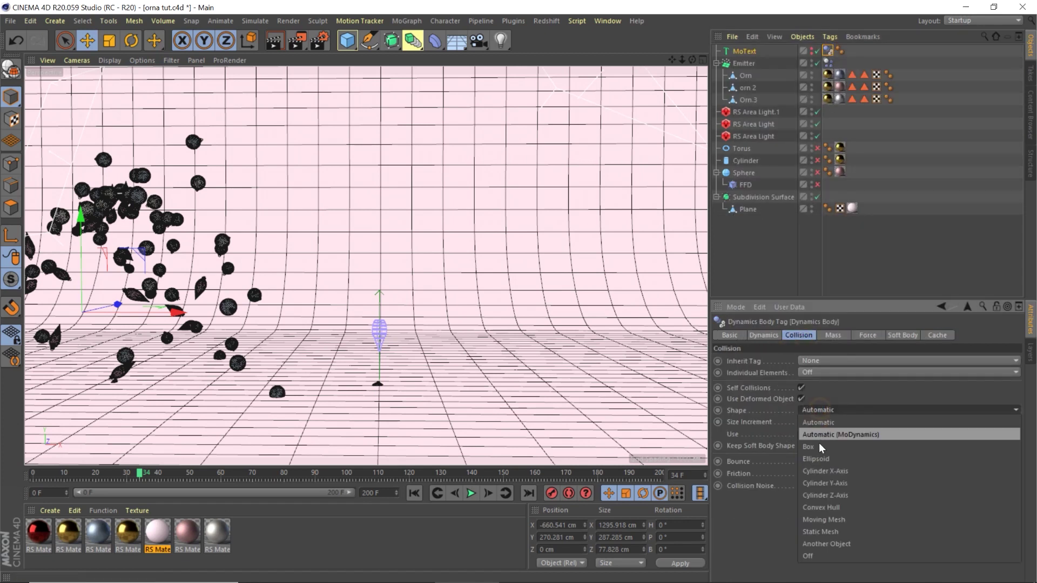
pyautogui.click(816, 526)
# Replay the simulation from the start to check how the ornaments collide inside the text, and return to frame 0
pyautogui.click(413, 495)
pyautogui.click(471, 492)
pyautogui.click(471, 493)
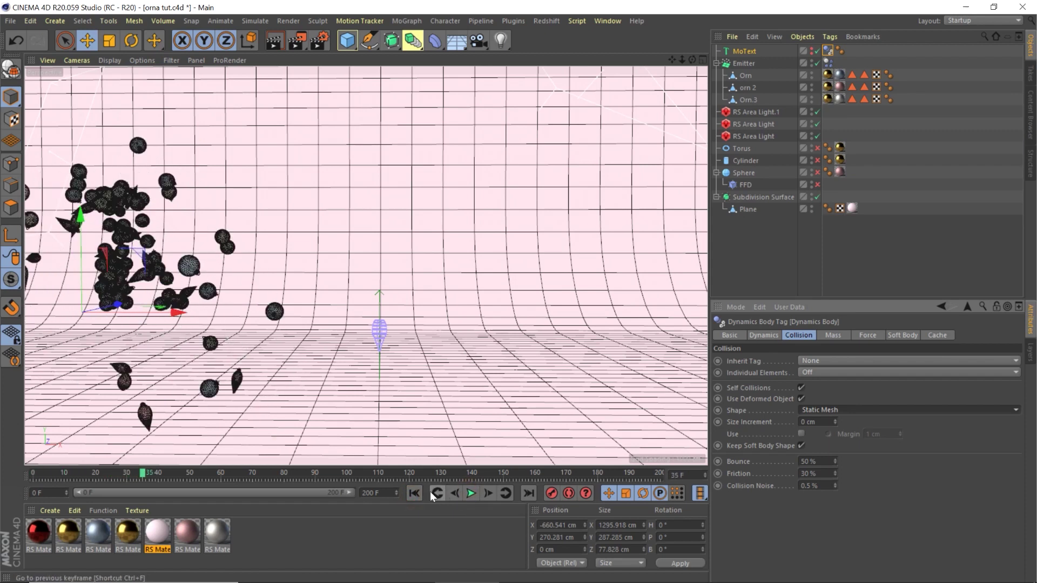
pyautogui.click(415, 493)
# Set the emitter's editor and renderer birthrates to 50 and lower the emitter to a Y position of about 508.6 cm
pyautogui.click(743, 64)
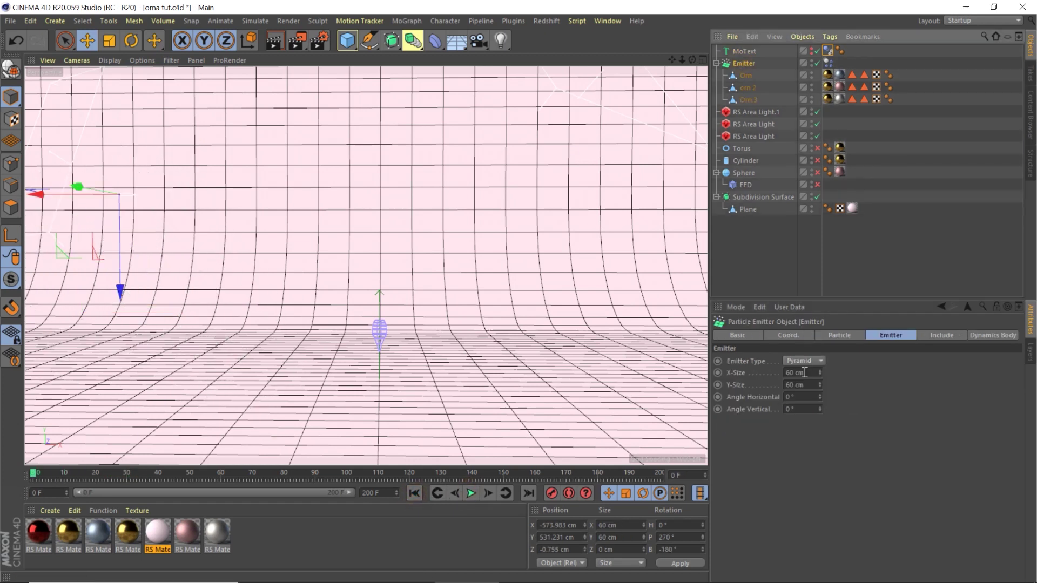
pyautogui.click(835, 335)
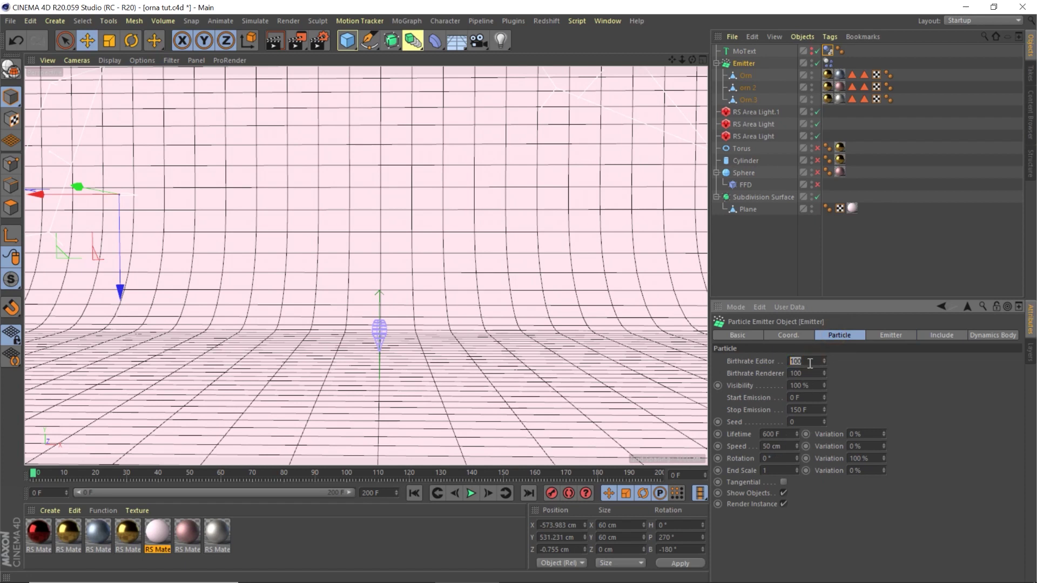
pyautogui.write('50')
pyautogui.press('Return')
# Play the simulation to frame 82 and show the MERRY text again to compare it with the ornaments
pyautogui.click(474, 497)
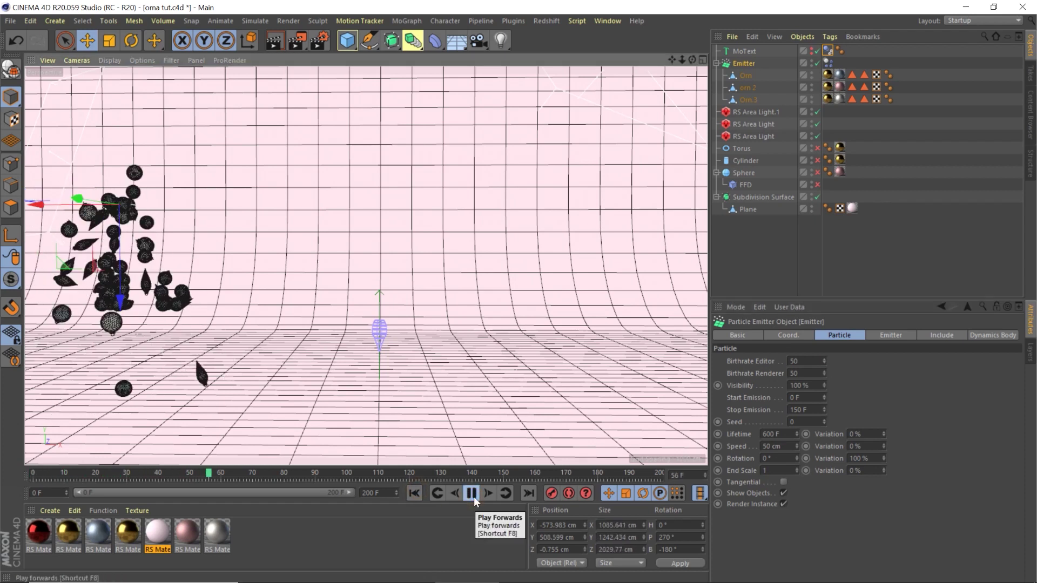
pyautogui.click(472, 493)
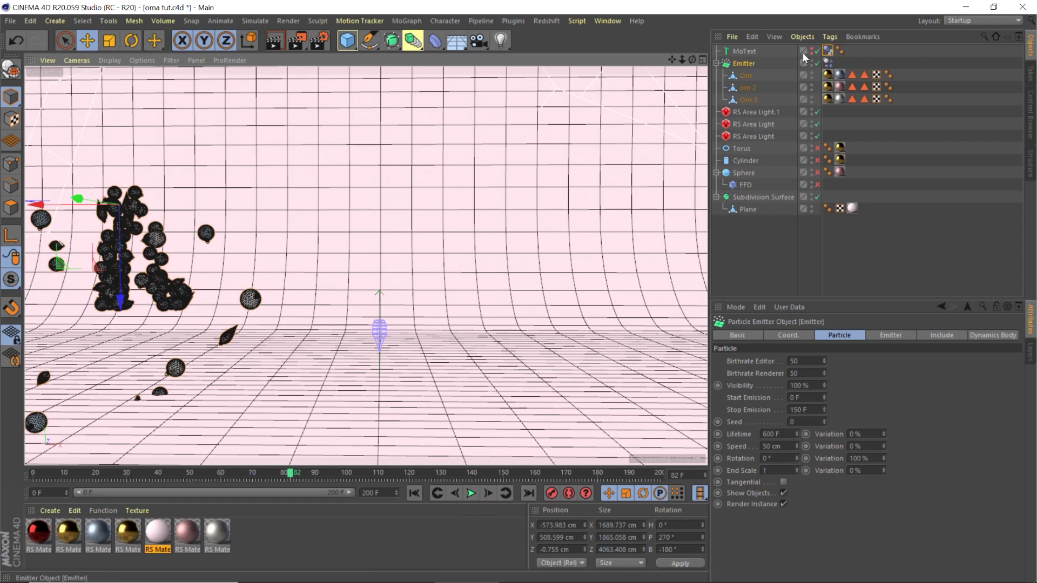
pyautogui.click(816, 51)
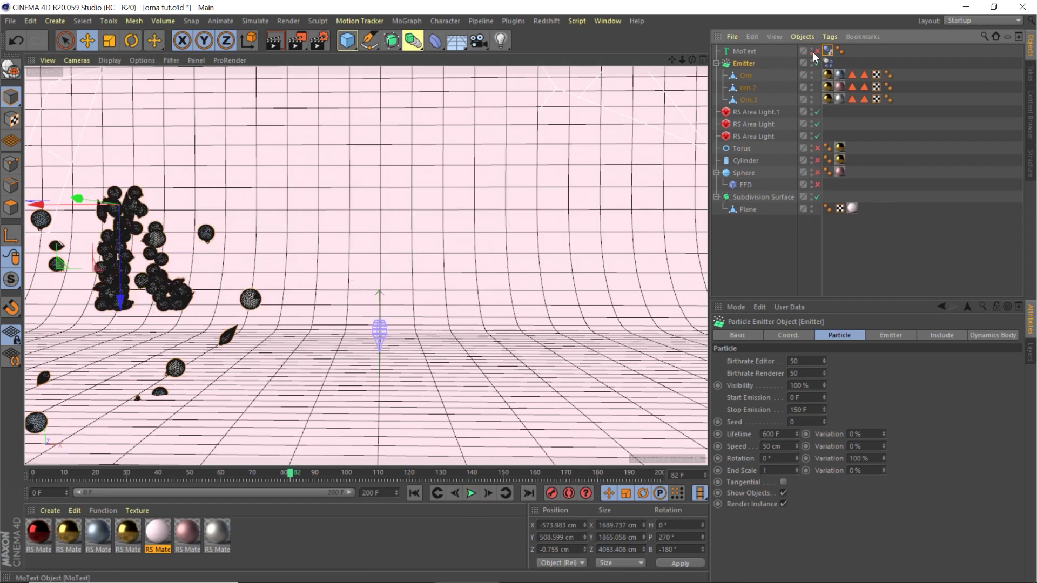
pyautogui.click(816, 50)
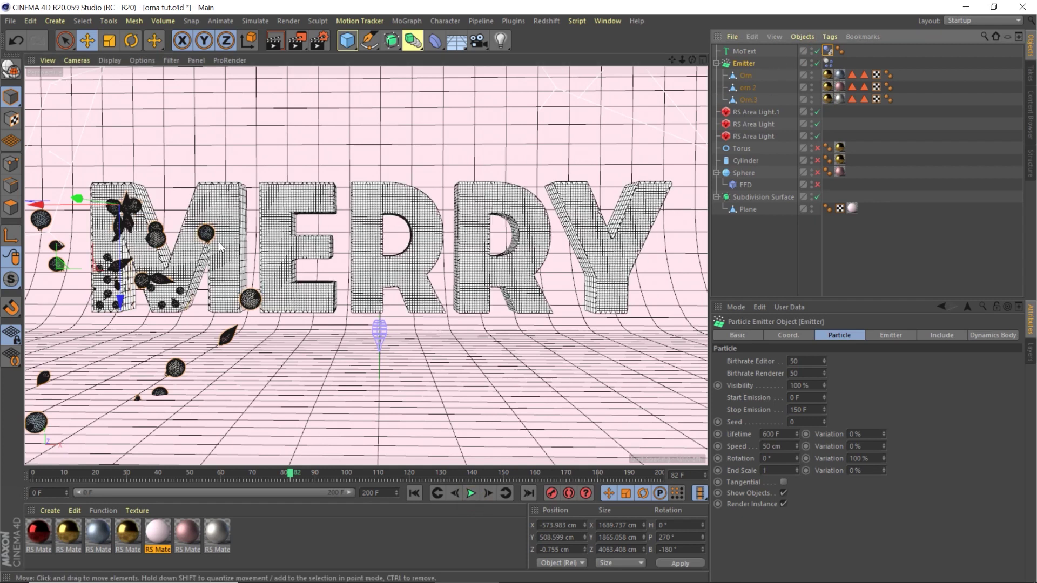
# Reposition the emitter in the top view to about X -593 cm and Z 41.2 cm, inside the depth of the M
pyautogui.middleClick(424, 251)
pyautogui.moveTo(425, 163); pyautogui.dragTo(424, 157)
pyautogui.moveTo(401, 124); pyautogui.dragTo(425, 151)
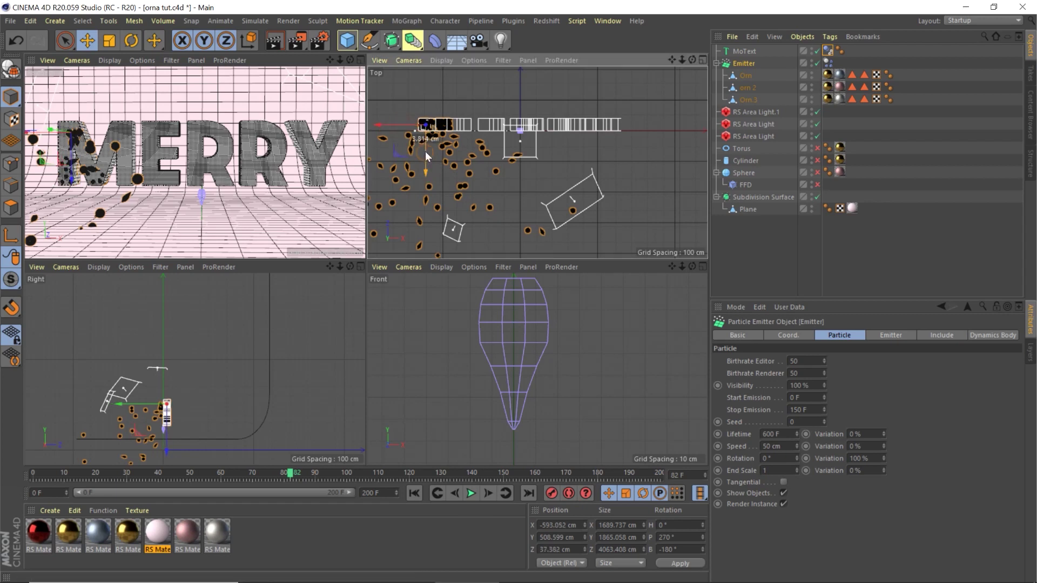
pyautogui.middleClick(281, 189)
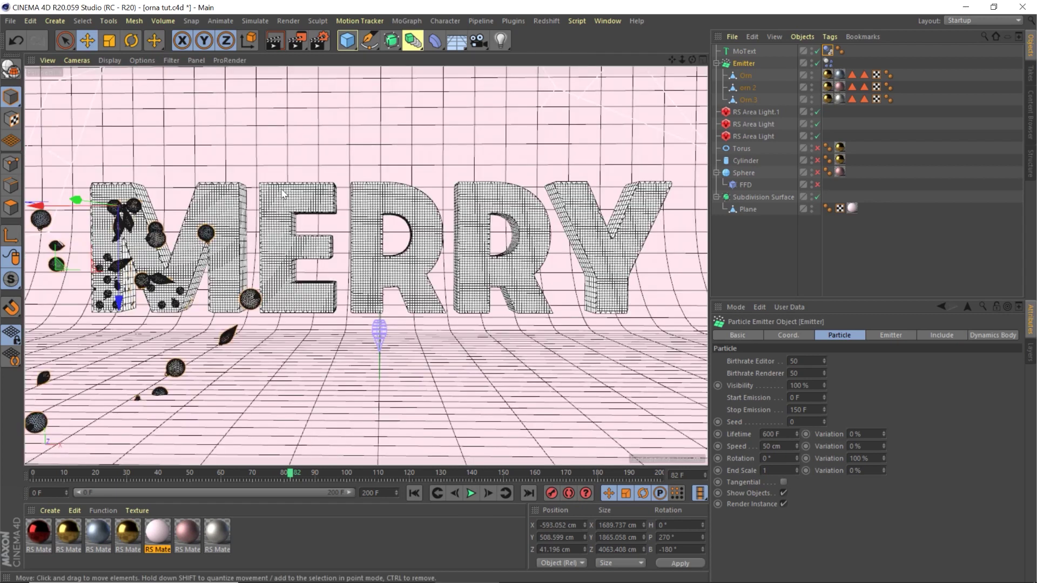
# Replay the simulation from frame 0 to frame 73, hiding the MERRY text while checking the ornaments, and show the text again
pyautogui.click(414, 493)
pyautogui.click(471, 493)
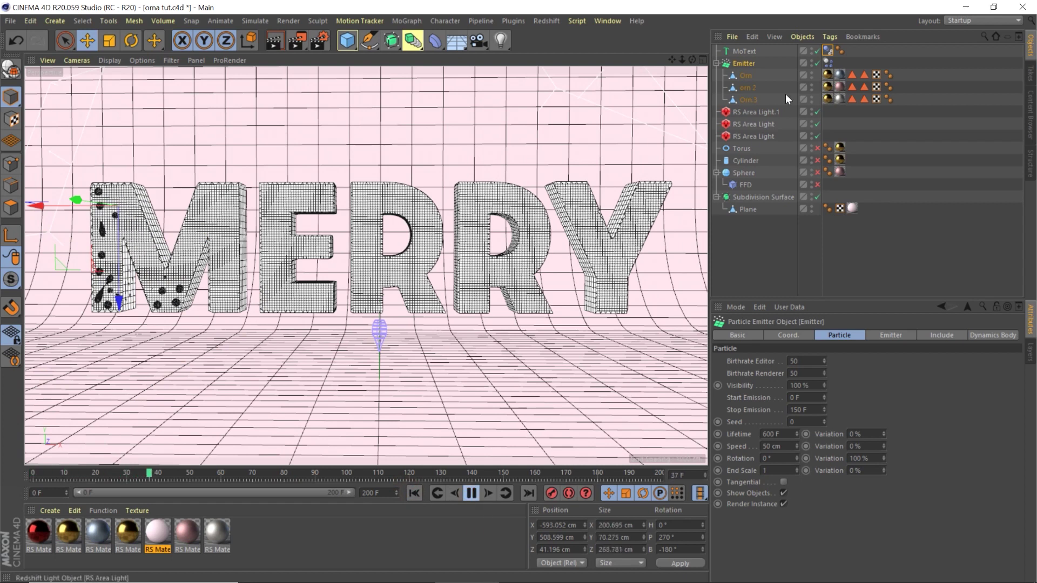
pyautogui.click(811, 49)
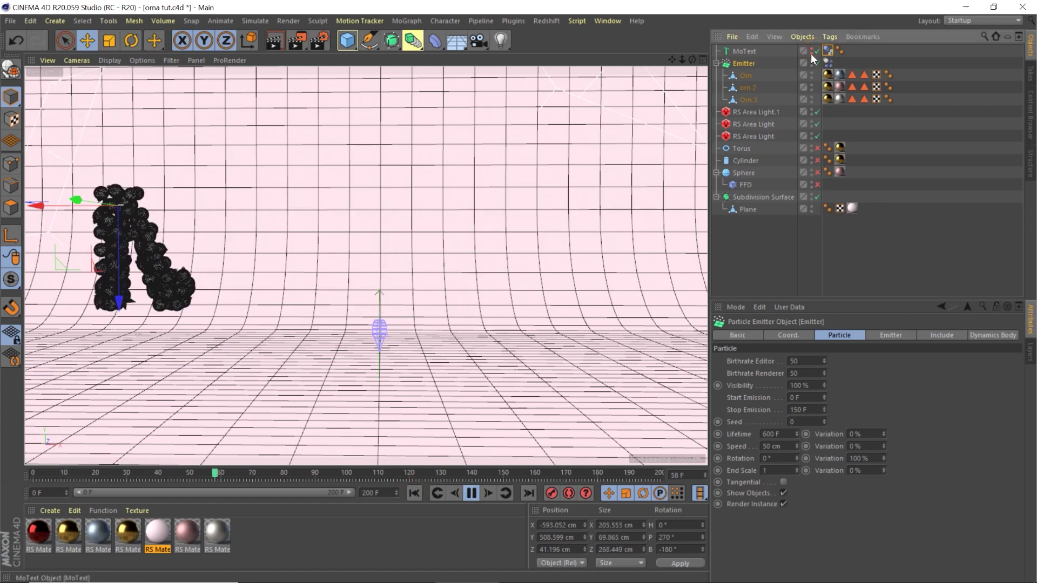
pyautogui.click(471, 494)
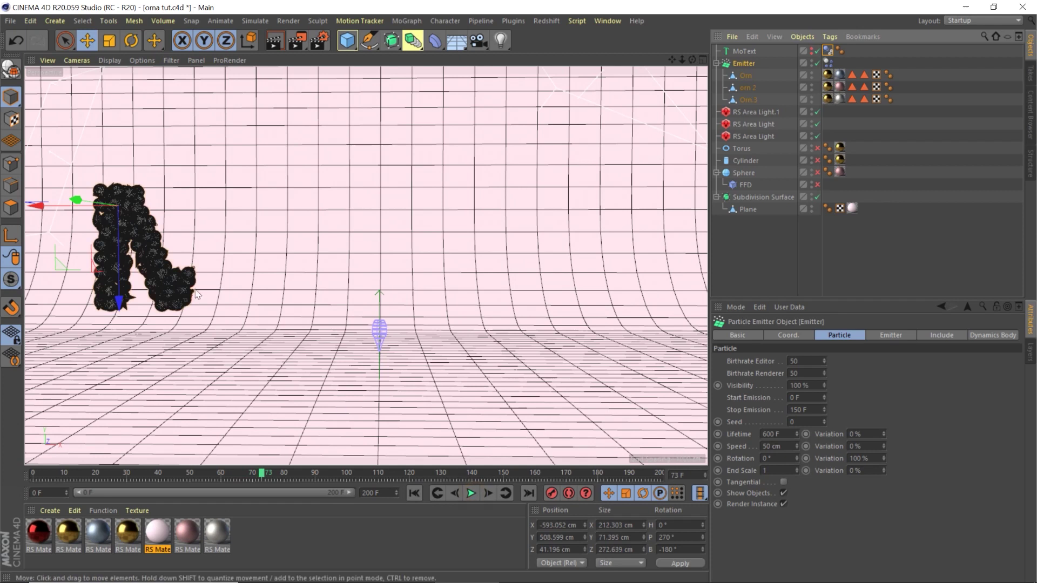
pyautogui.click(811, 49)
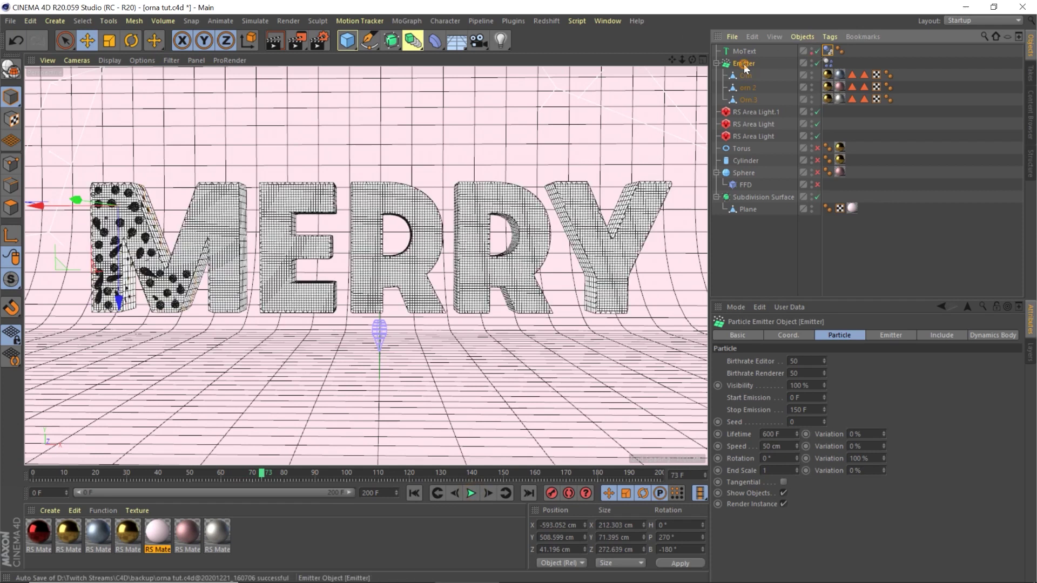
# Duplicate the emitter six times above the remaining strokes and letters of MERRY, placing the last copy at about X 585 cm, Y 523.7 cm
pyautogui.keyDown('ctrl'); pyautogui.moveTo(63, 212); pyautogui.dragTo(219, 215); pyautogui.keyUp('ctrl')
pyautogui.moveTo(283, 246); pyautogui.dragTo(282, 239)
pyautogui.keyDown('ctrl'); pyautogui.moveTo(215, 203); pyautogui.dragTo(573, 206); pyautogui.keyUp('ctrl')
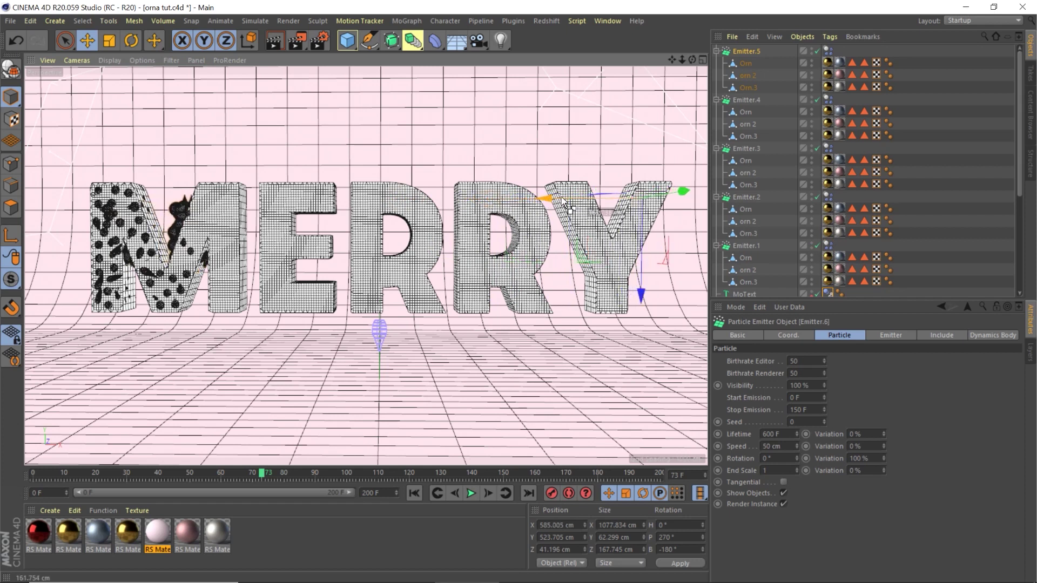
# Return to frame 0, hide the MERRY text in the viewport, and play the simulation to fill all letters with ornaments
pyautogui.click(414, 493)
pyautogui.scroll(-4, 770, 160)
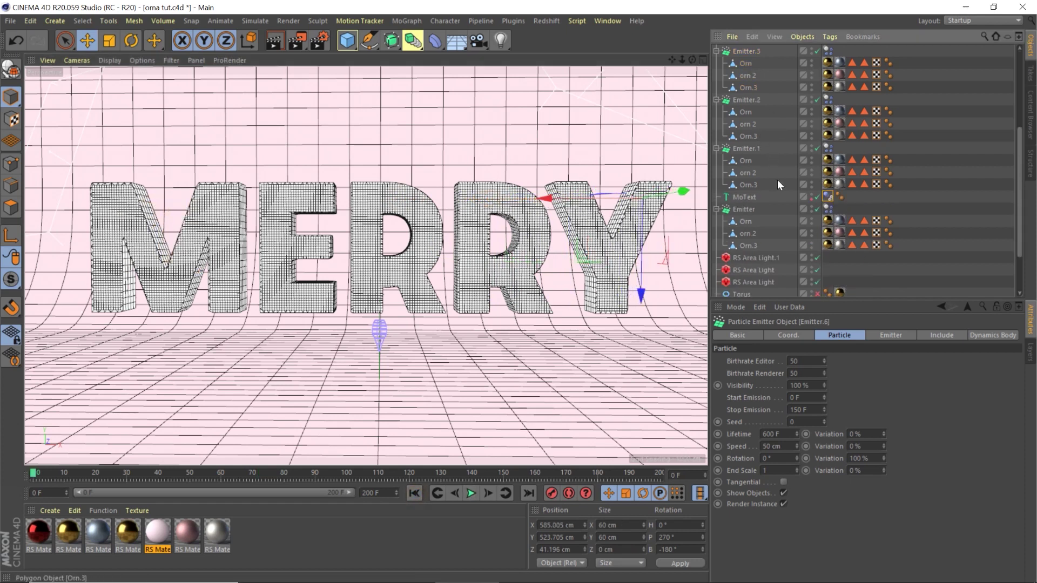
pyautogui.scroll(-2, 791, 253)
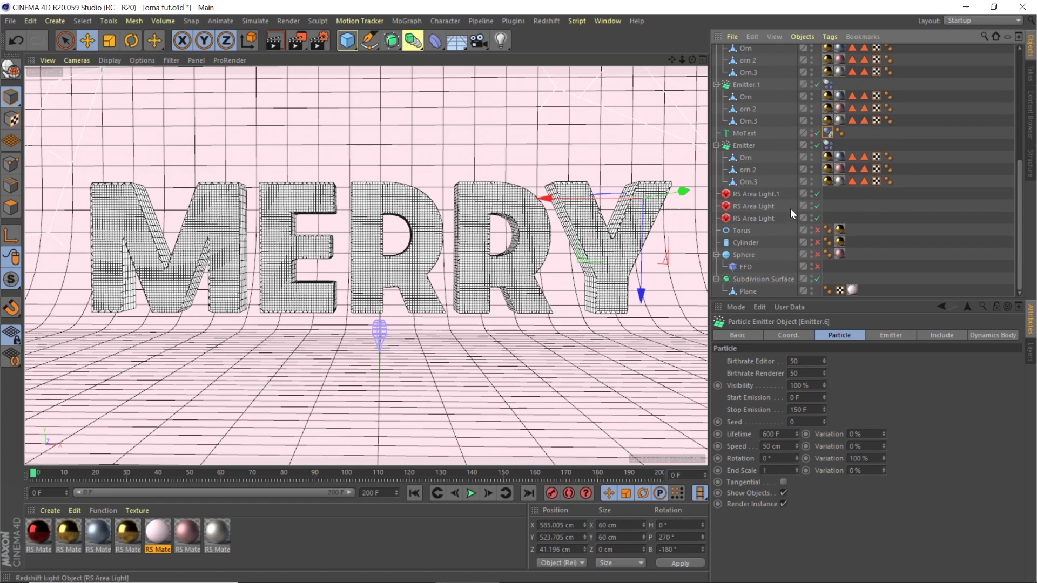
pyautogui.click(811, 131)
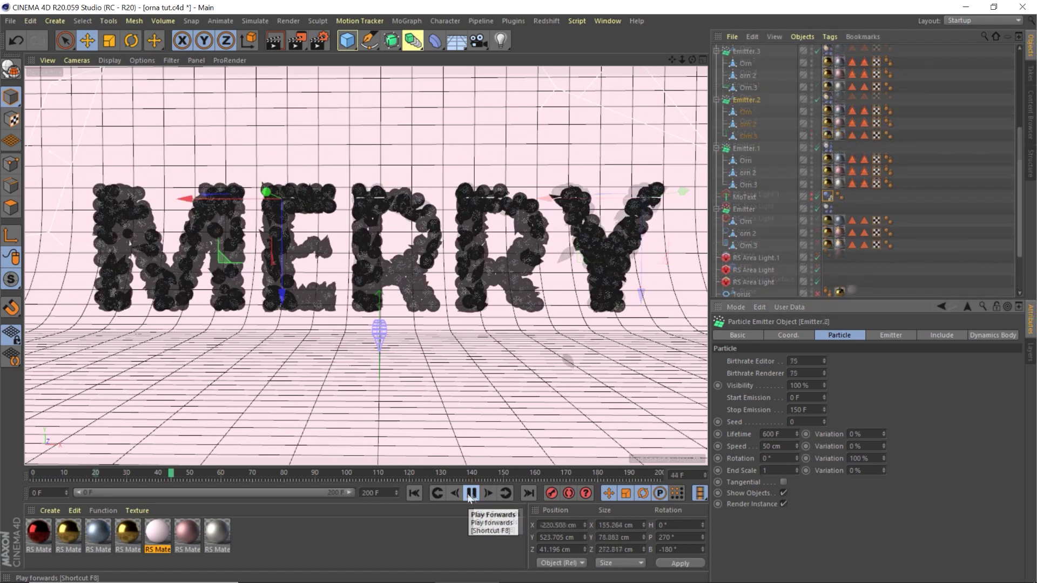
pyautogui.click(470, 494)
# Open the Redshift RenderView and start a live render of the ornament-filled MERRY letters
pyautogui.click(546, 21)
pyautogui.click(552, 99)
pyautogui.click(403, 143)
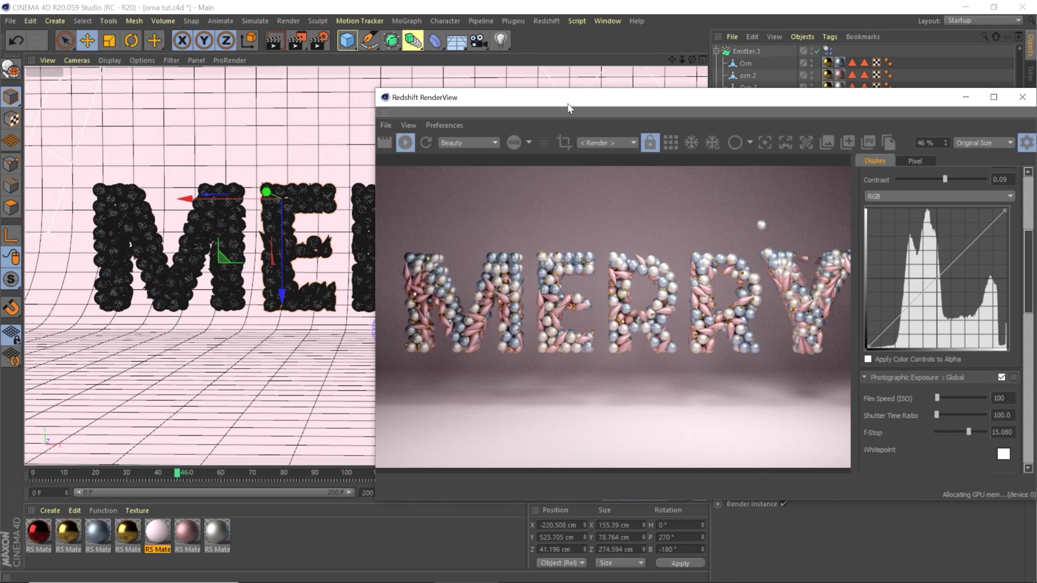
pyautogui.moveTo(562, 98); pyautogui.dragTo(399, 65)
pyautogui.scroll(-1, 439, 257)
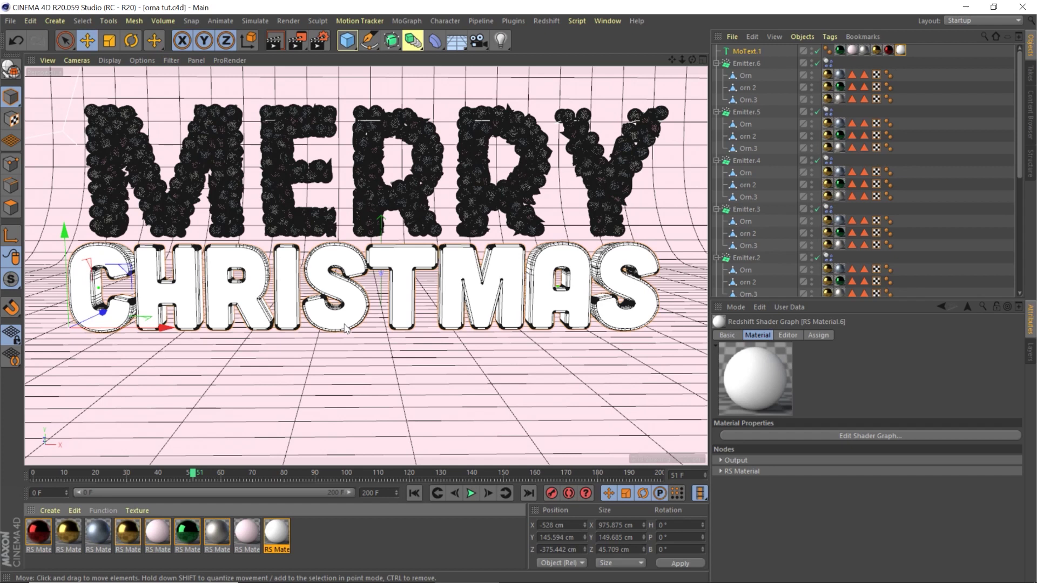
# Switch to Chrome and open the Courses page of the Effectatron website
pyautogui.moveTo(455, 578)
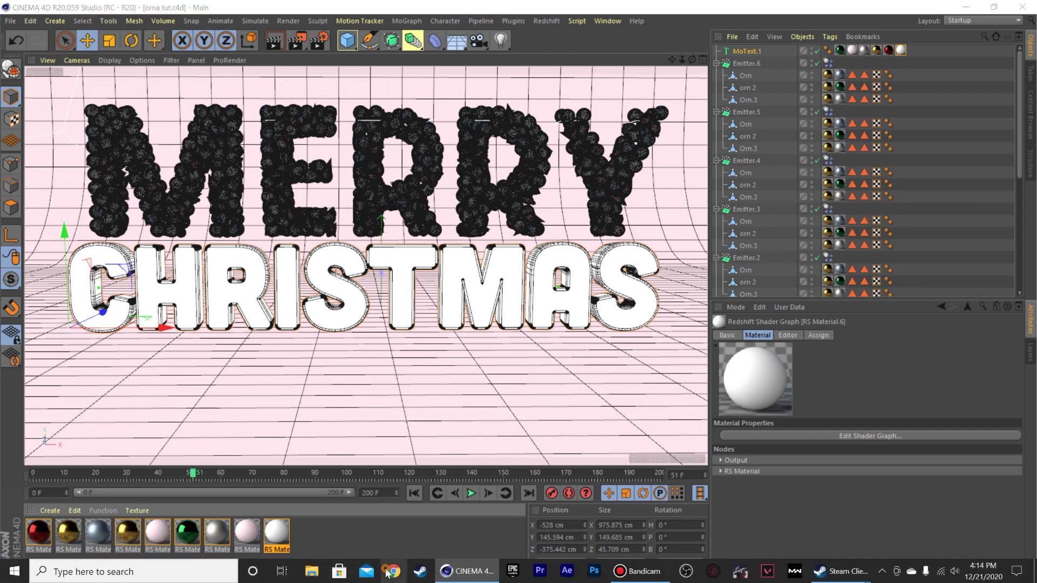
pyautogui.click(391, 571)
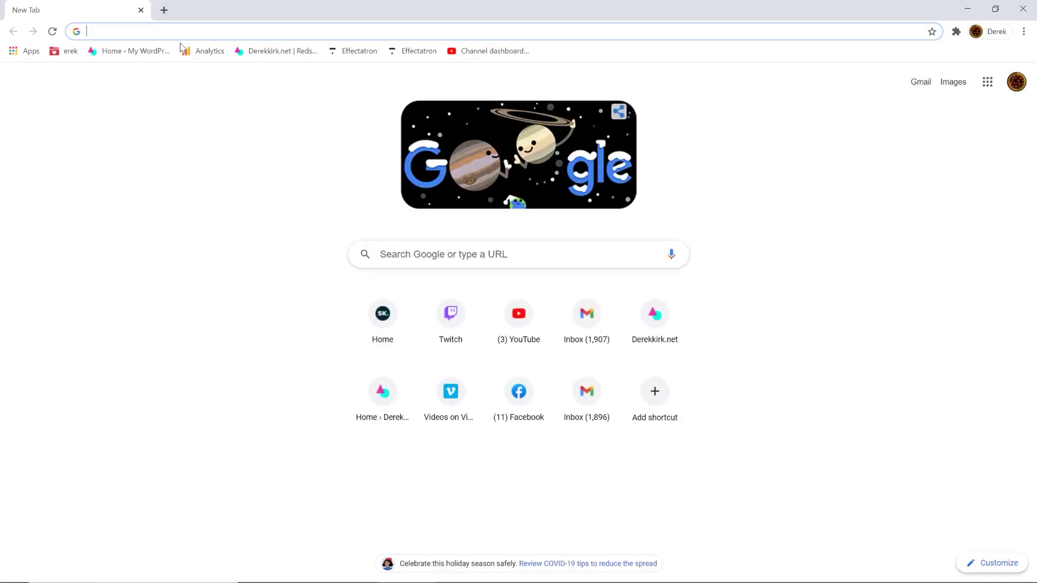
pyautogui.click(267, 51)
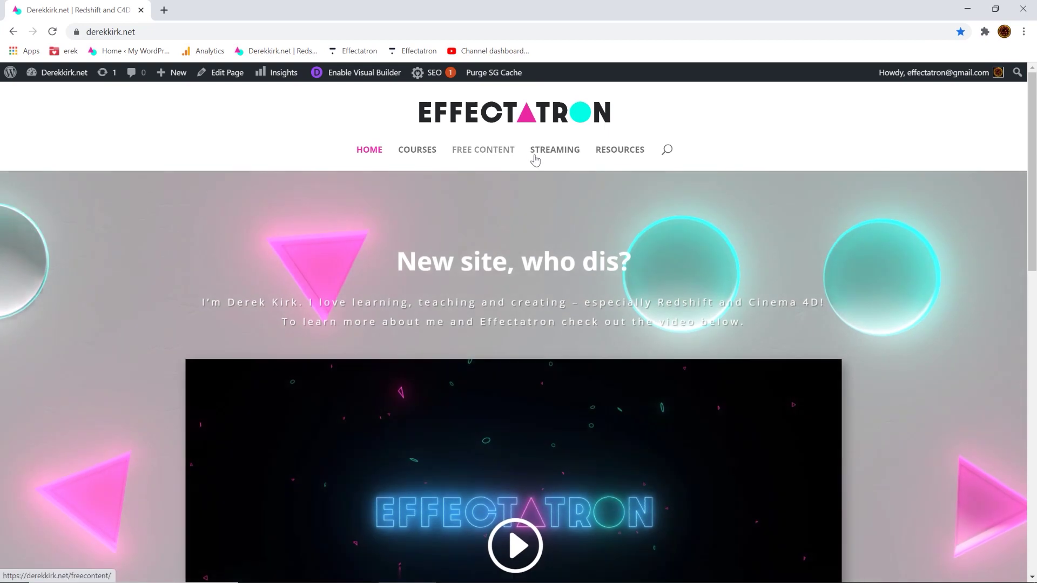
pyautogui.click(418, 152)
# Browse the listed courses and open the Motion Tracking for Beginners - Cinema 4D R20 course page
pyautogui.scroll(-1, 865, 265)
pyautogui.scroll(-5, 724, 294)
pyautogui.scroll(3, 743, 286)
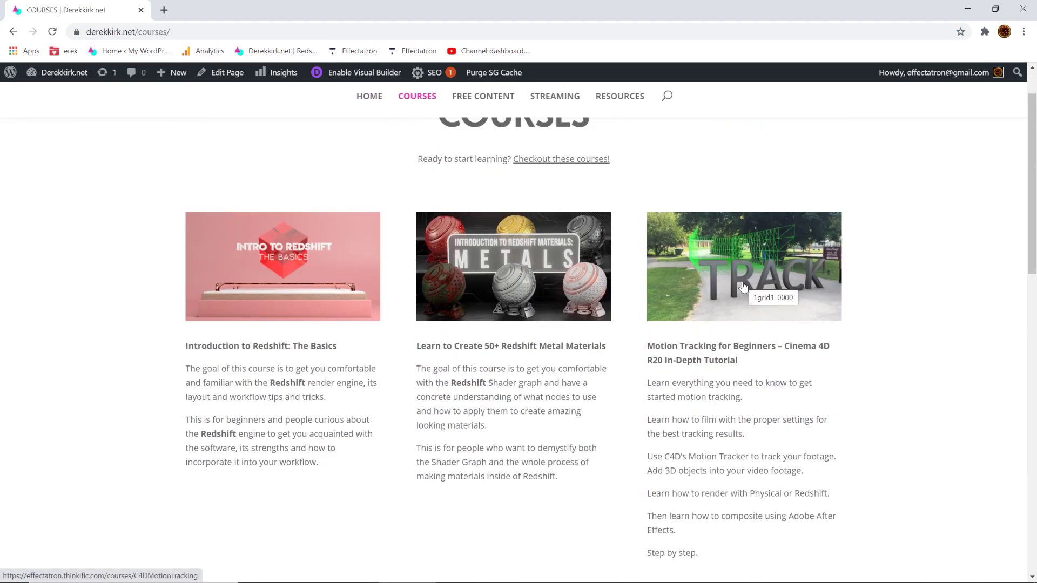
pyautogui.scroll(-1, 743, 286)
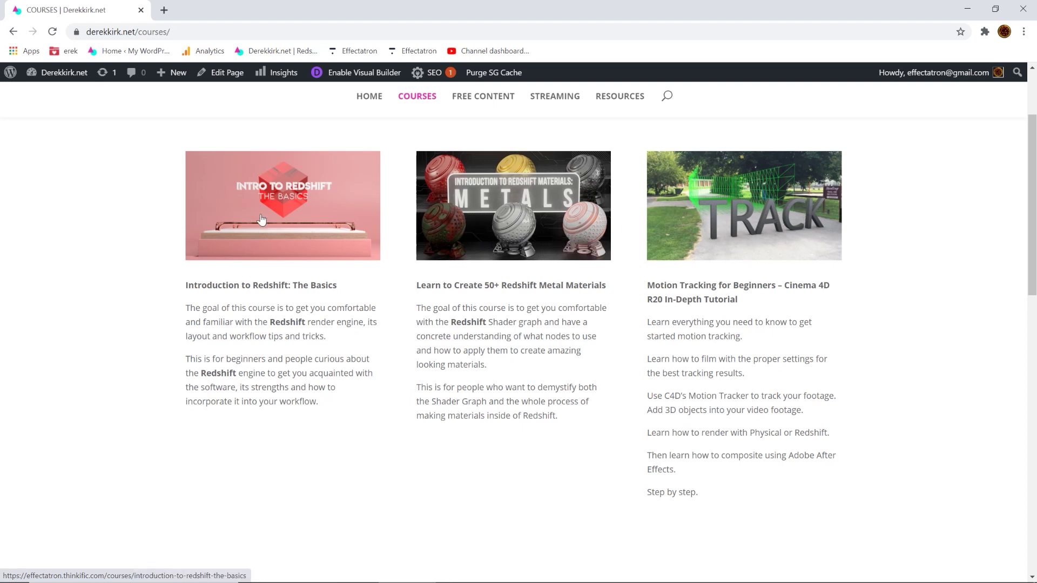
pyautogui.click(764, 222)
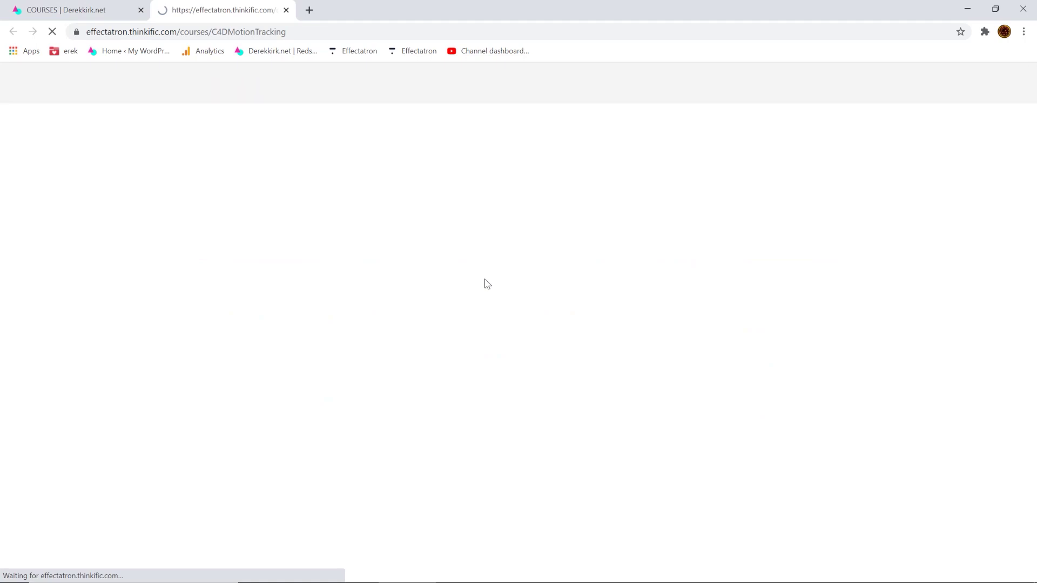
pyautogui.scroll(-4, 513, 289)
pyautogui.scroll(4, 561, 289)
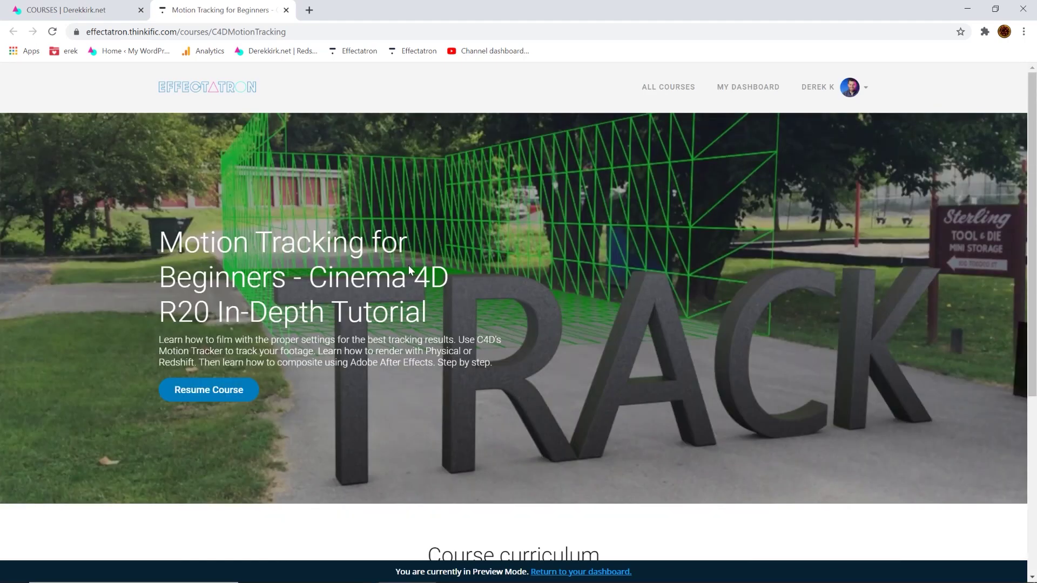